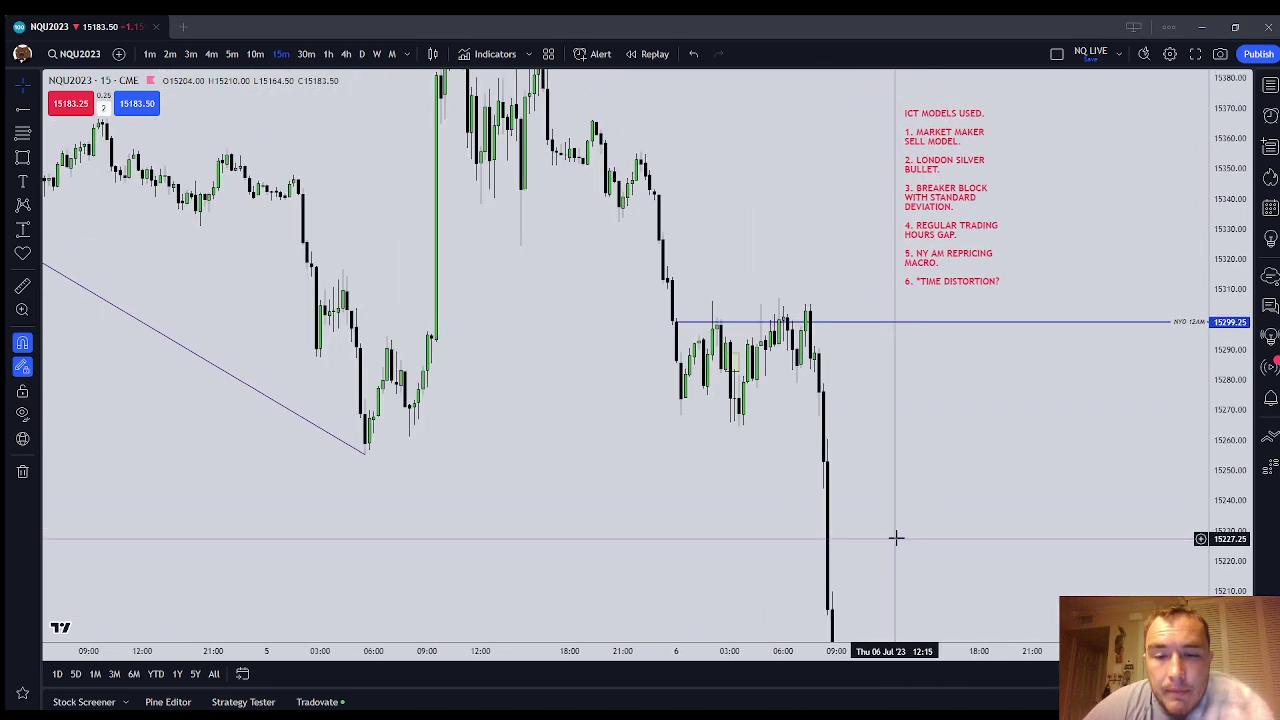
Step: Show the trade executions with their labels on the NQU2023 chart through the chart's trading settings
scroll(890, 532, "up", 1)
left_click_drag(883, 400, 1017, 488)
right_click(1013, 490)
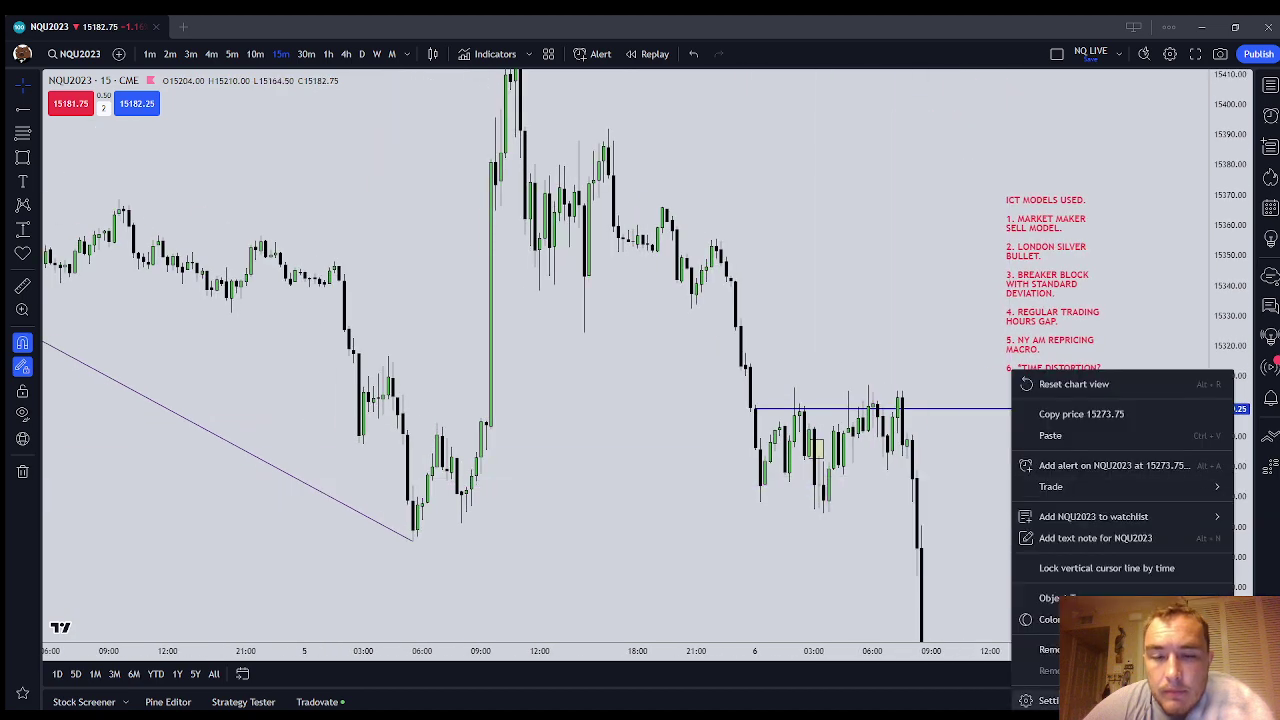
left_click(1040, 597)
left_click(820, 676)
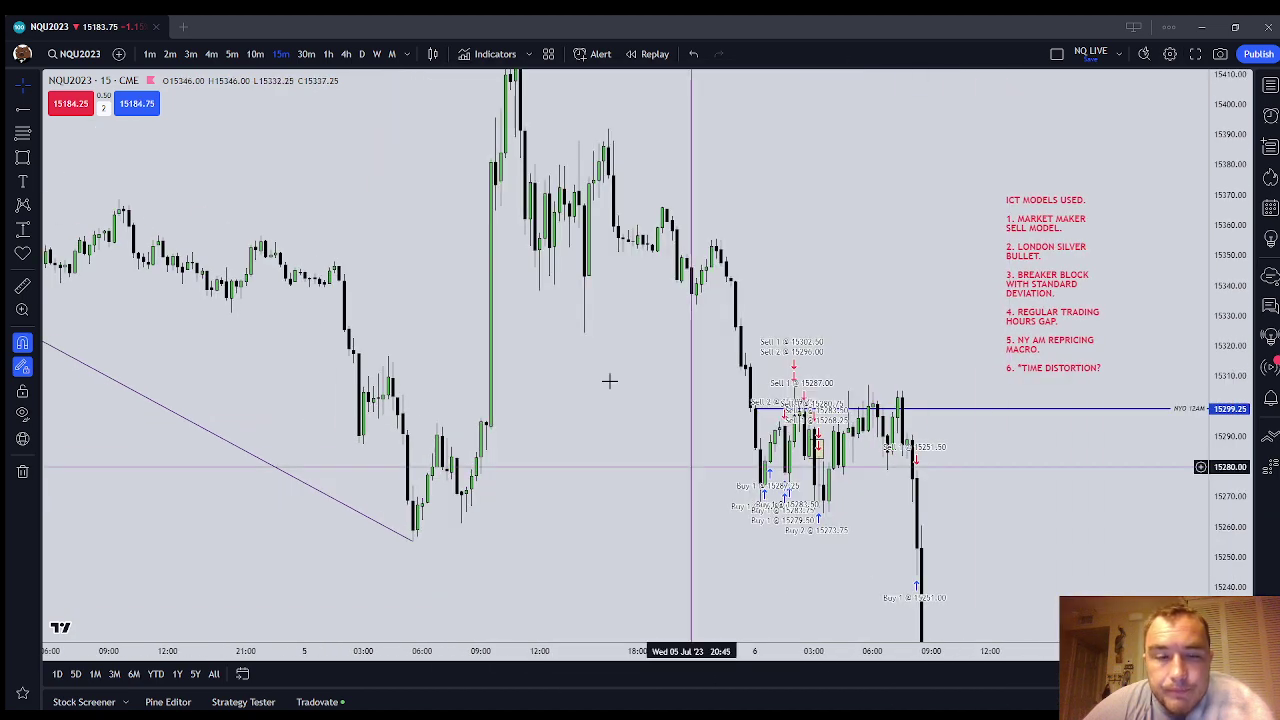
Step: Switch the chart to the 1-minute timeframe and examine the trades executed on the morning of 6 July
left_click(150, 54)
scroll(664, 494, "down", 7)
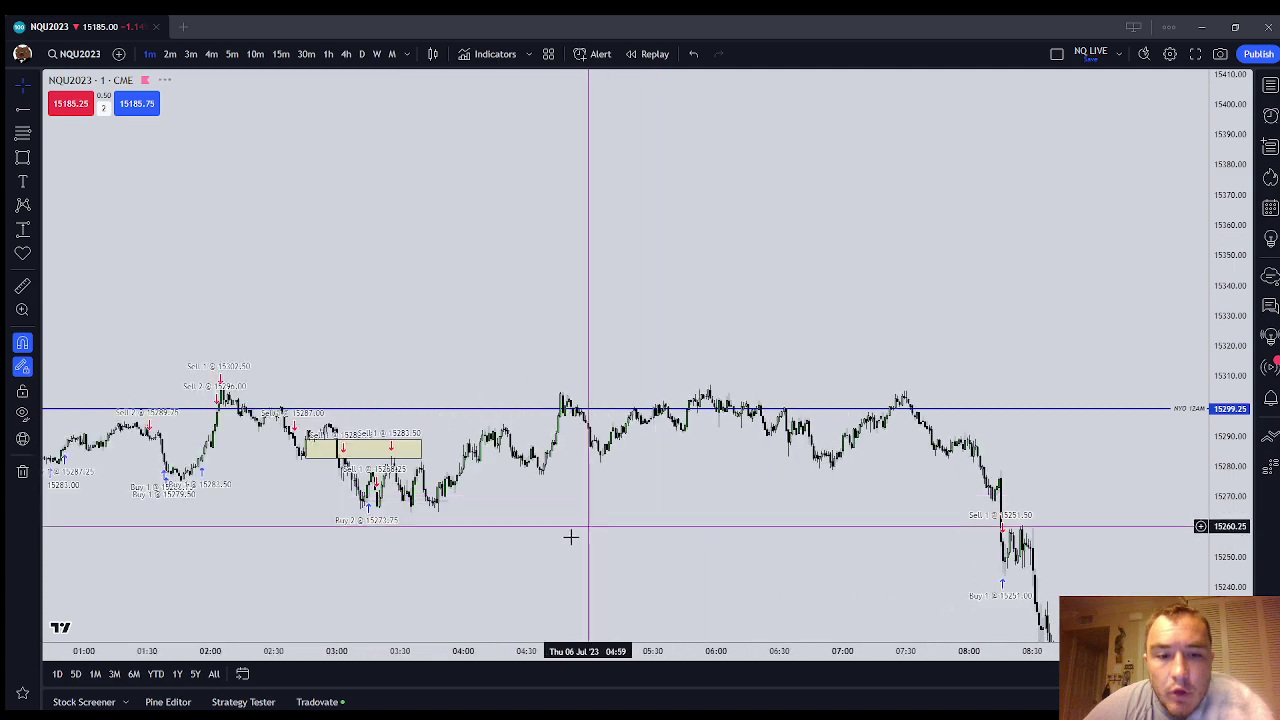
left_click_drag(571, 537, 837, 454)
scroll(986, 466, "down", 3)
left_click_drag(1230, 485, 1230, 280)
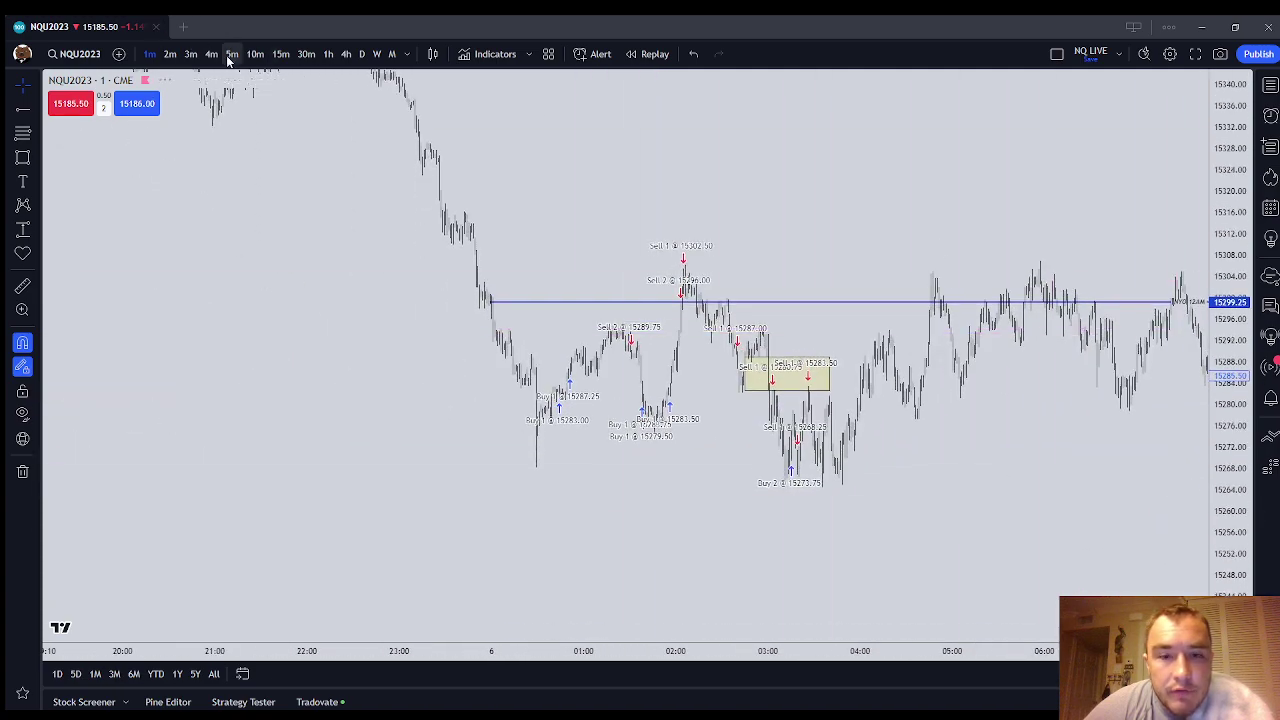
Step: Switch the chart to the 5-minute timeframe and reset the price scale to automatic fit
left_click(231, 54)
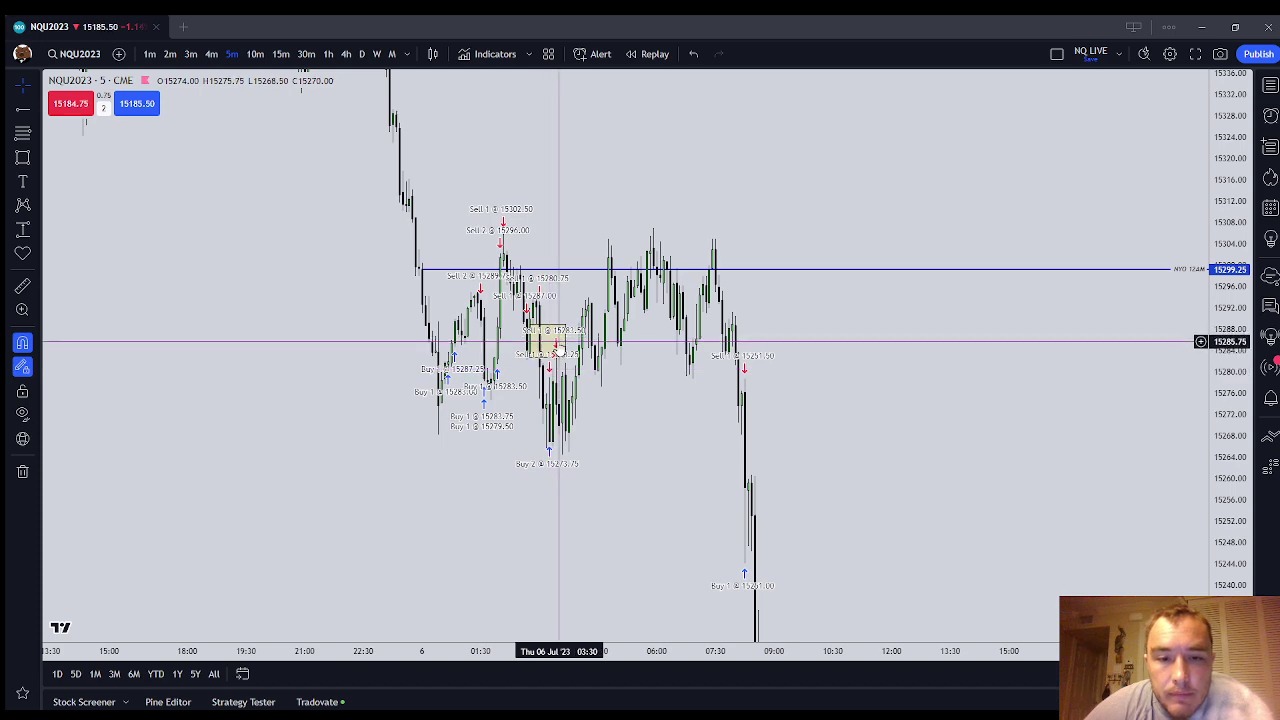
left_click_drag(645, 391, 834, 381)
scroll(834, 381, "up", 4)
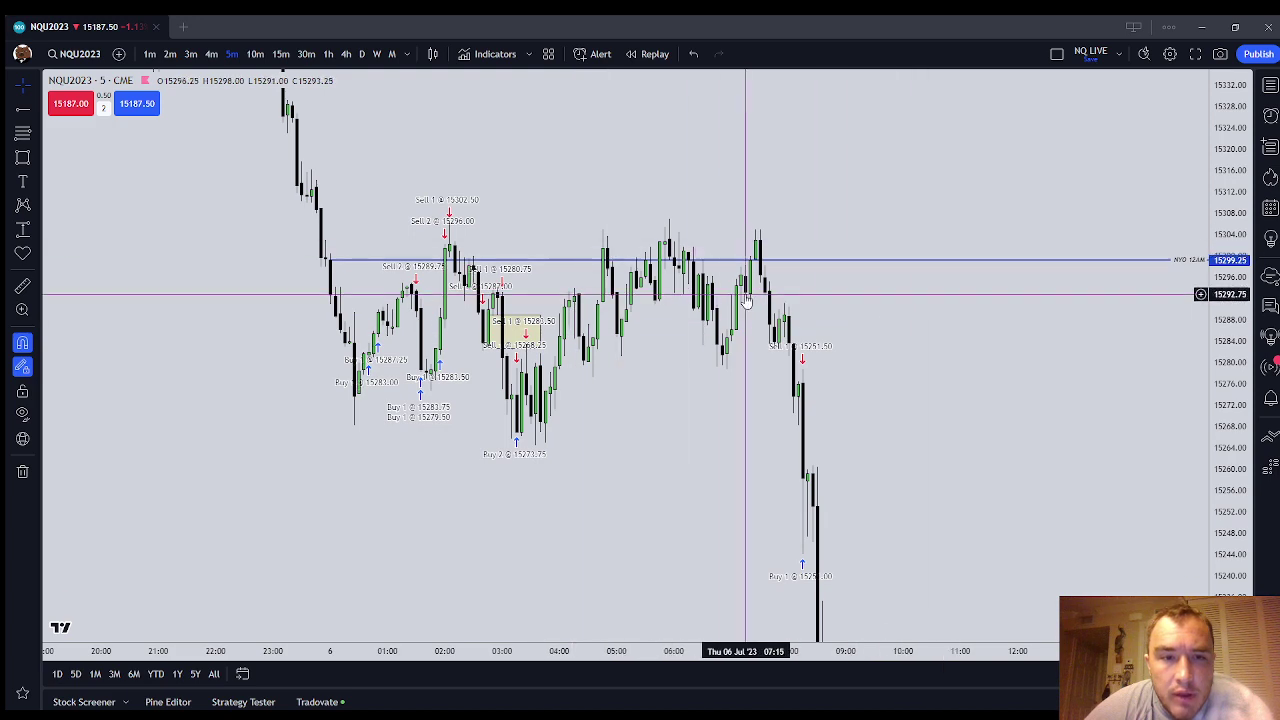
double_click(1213, 316)
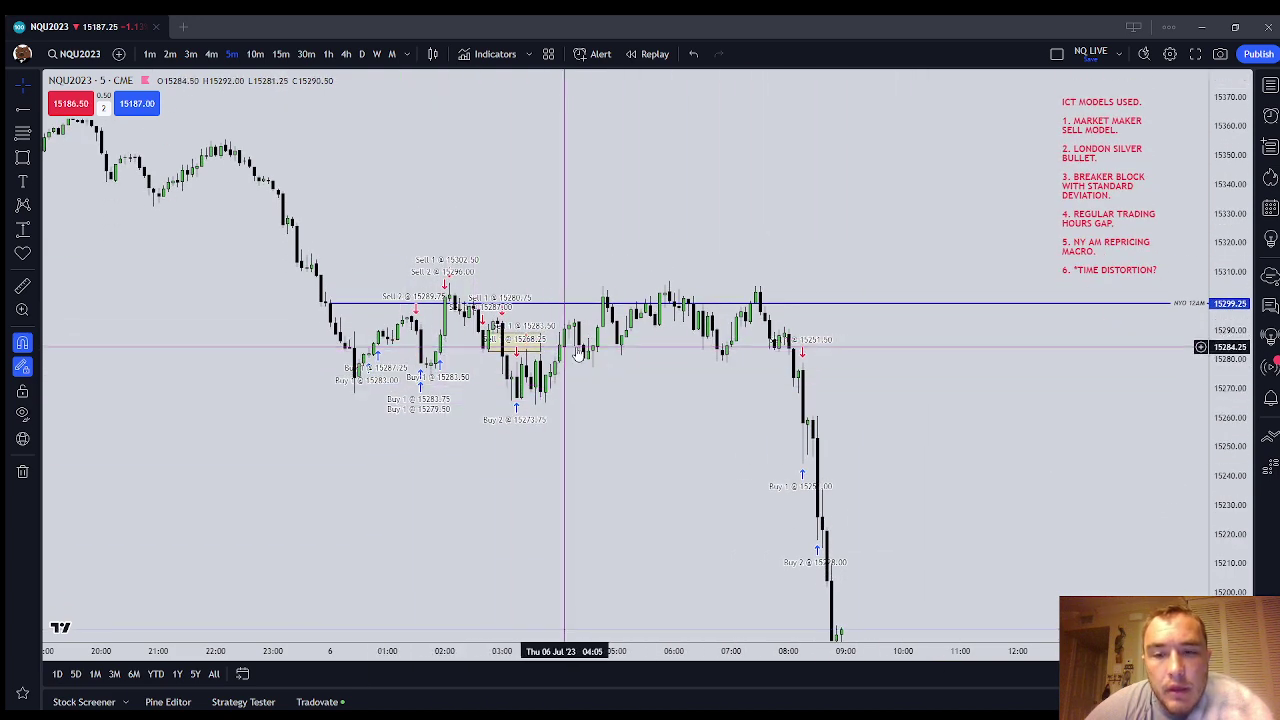
left_click(1127, 162)
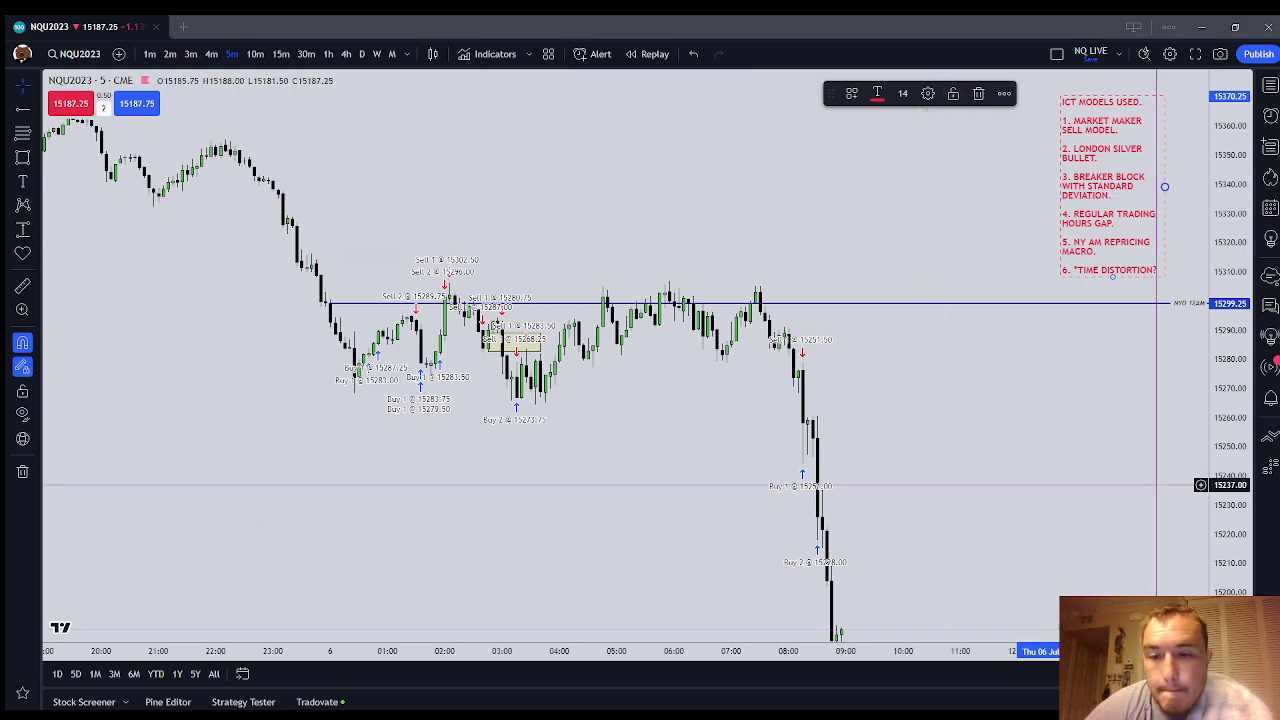
left_click(984, 453)
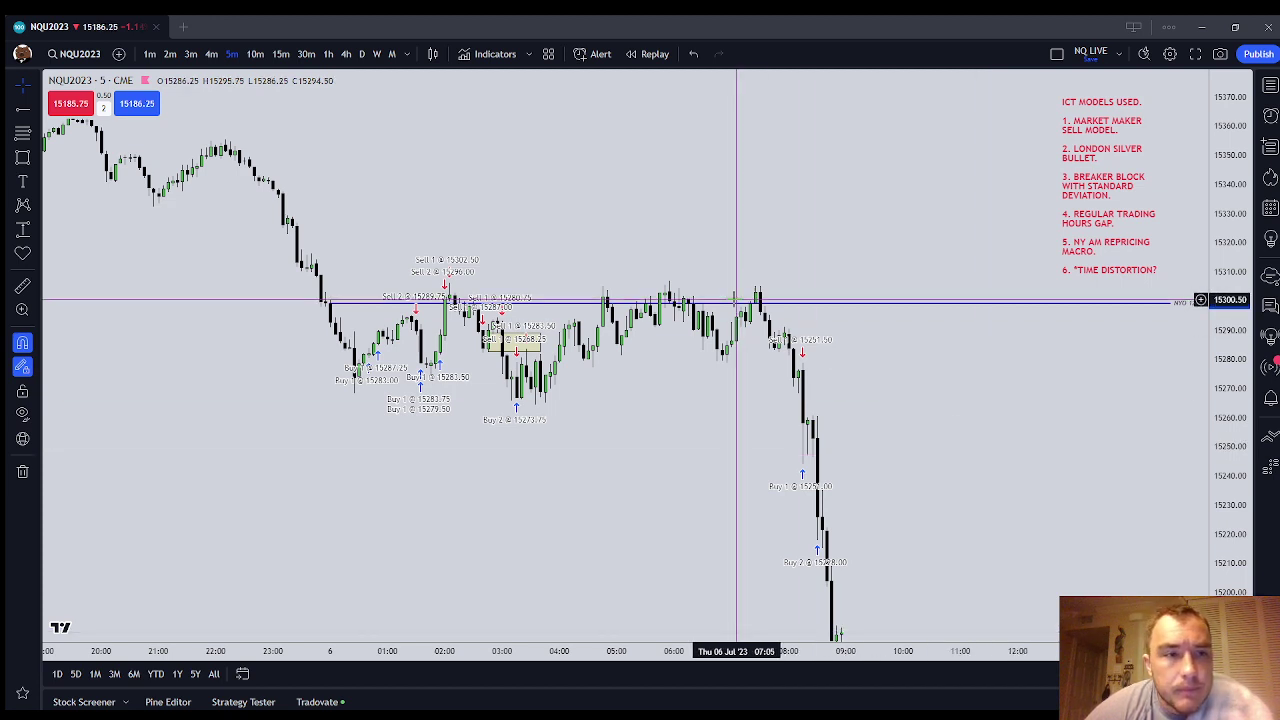
right_click(705, 430)
left_click(765, 699)
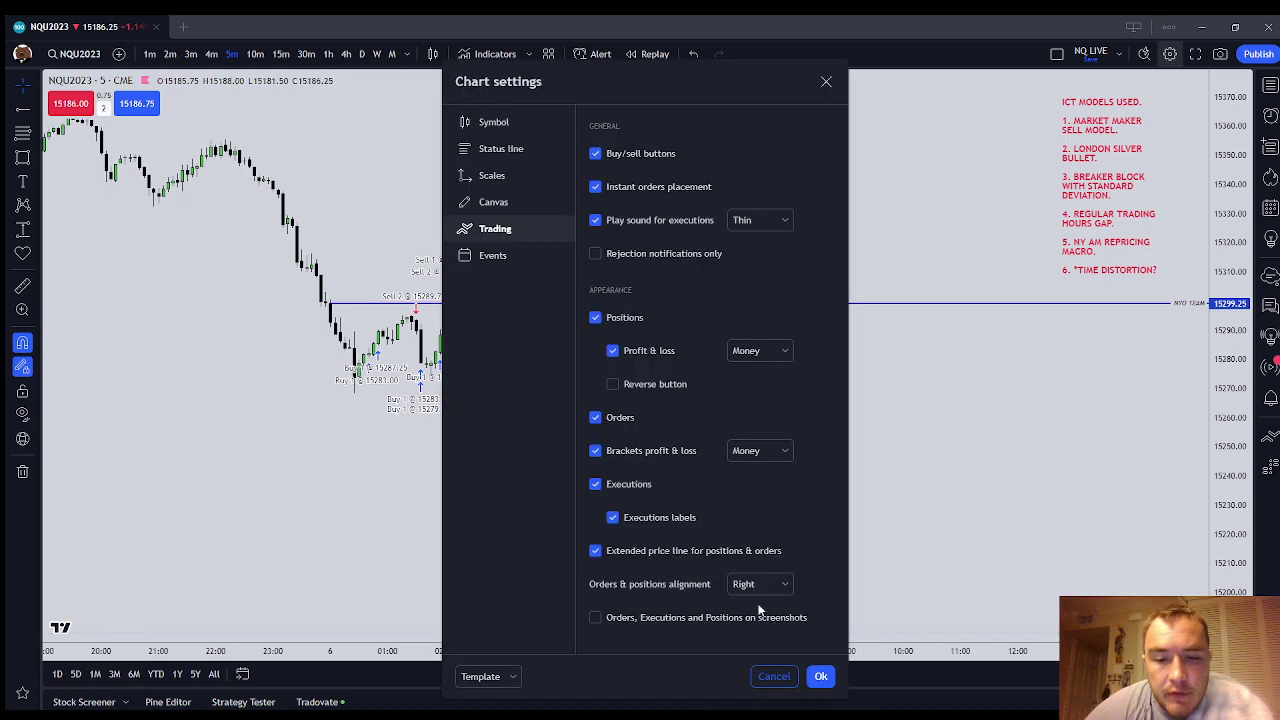
left_click(774, 677)
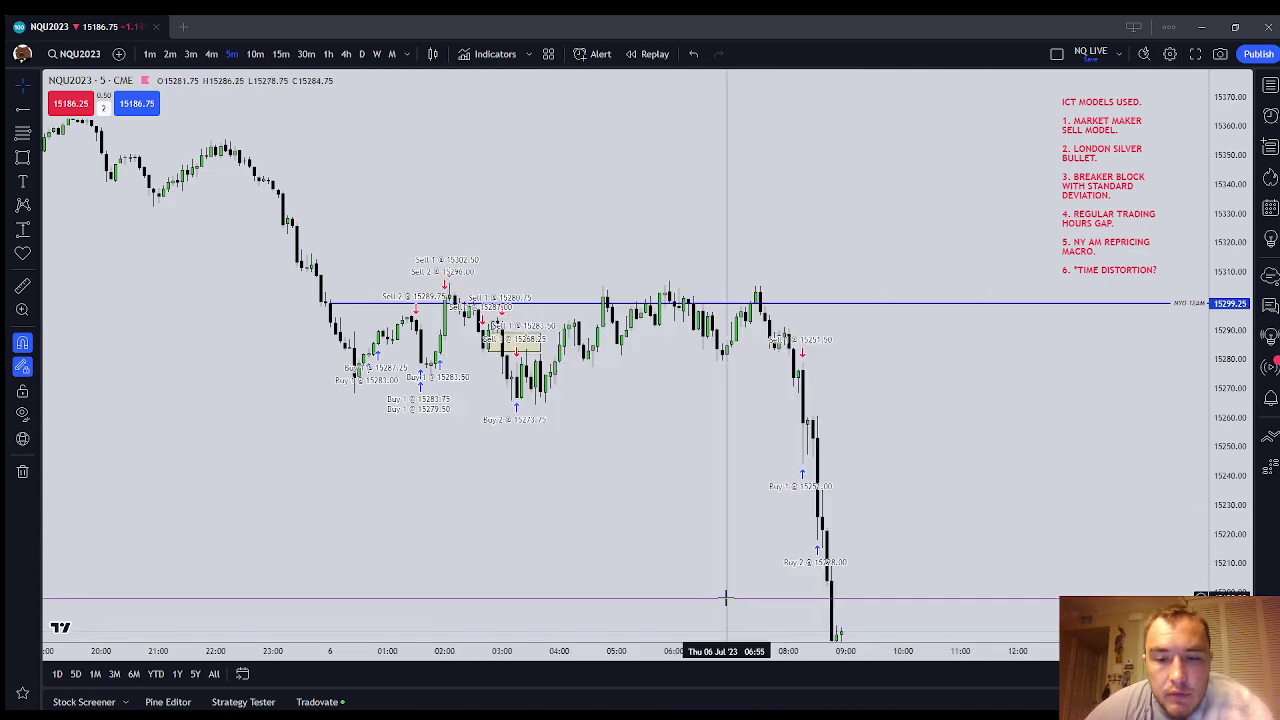
left_click_drag(657, 551, 537, 414)
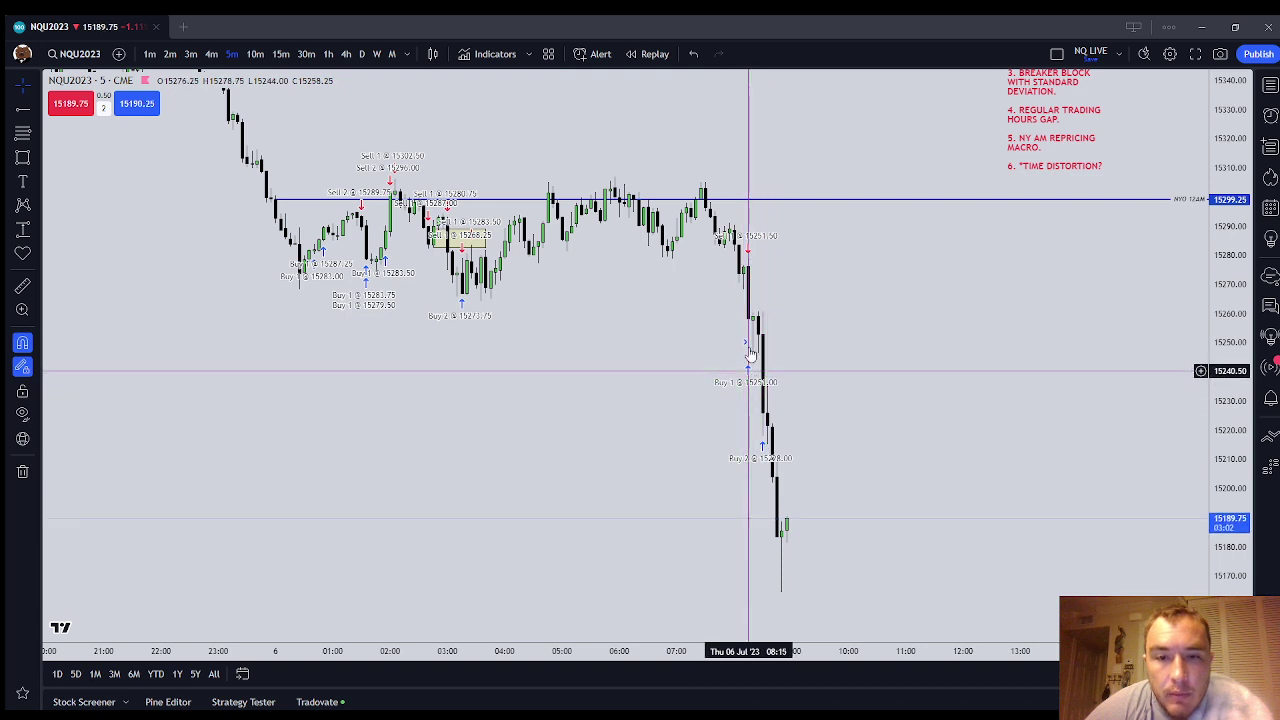
Step: Hide the trade executions from the chart in the trading settings and apply the change
right_click(764, 440)
left_click(714, 700)
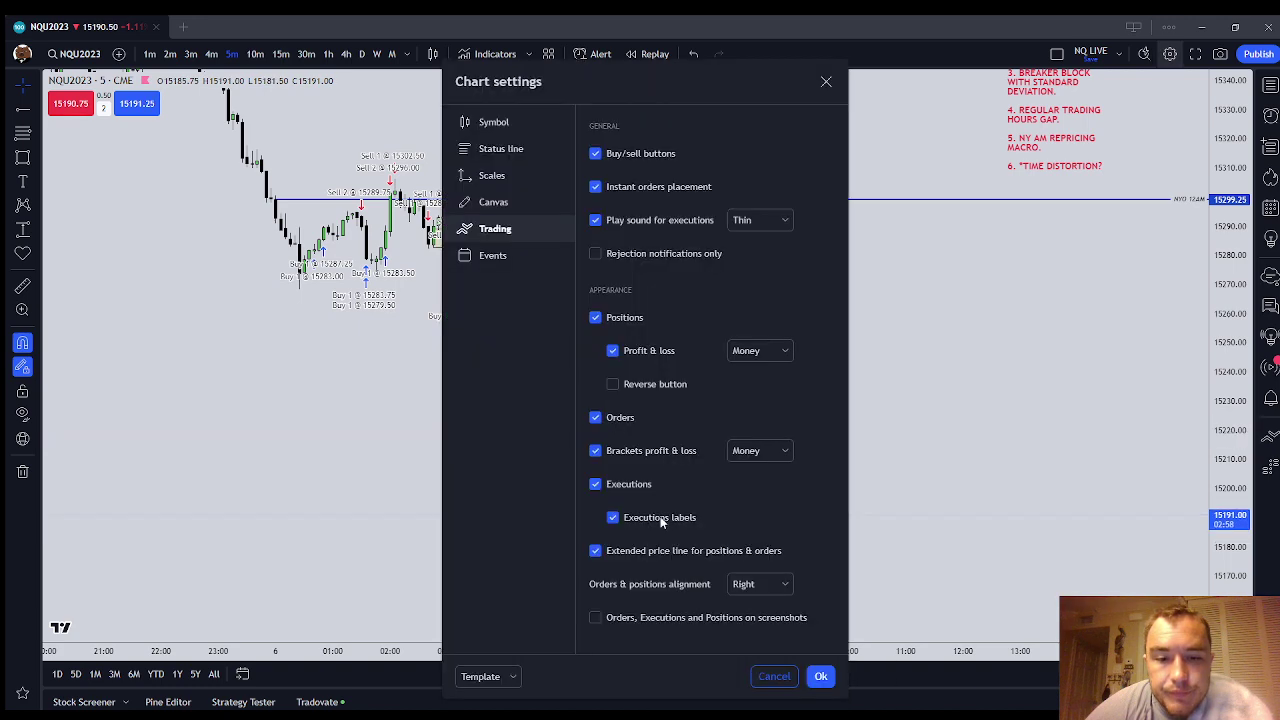
left_click(820, 676)
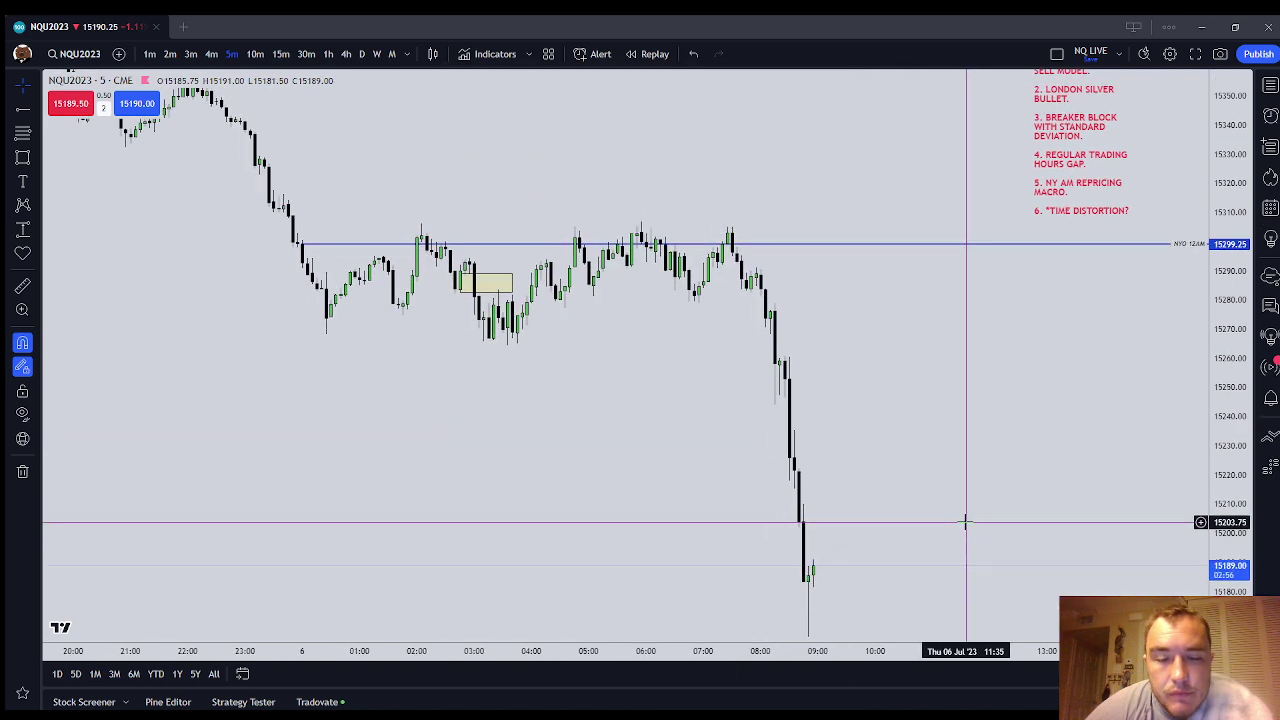
Step: Draw a rectangle from the midnight opening line at 15299.25 up to 15303.50, spanning 00:00 to about 10:15 on 6 July
left_click_drag(972, 441, 957, 534)
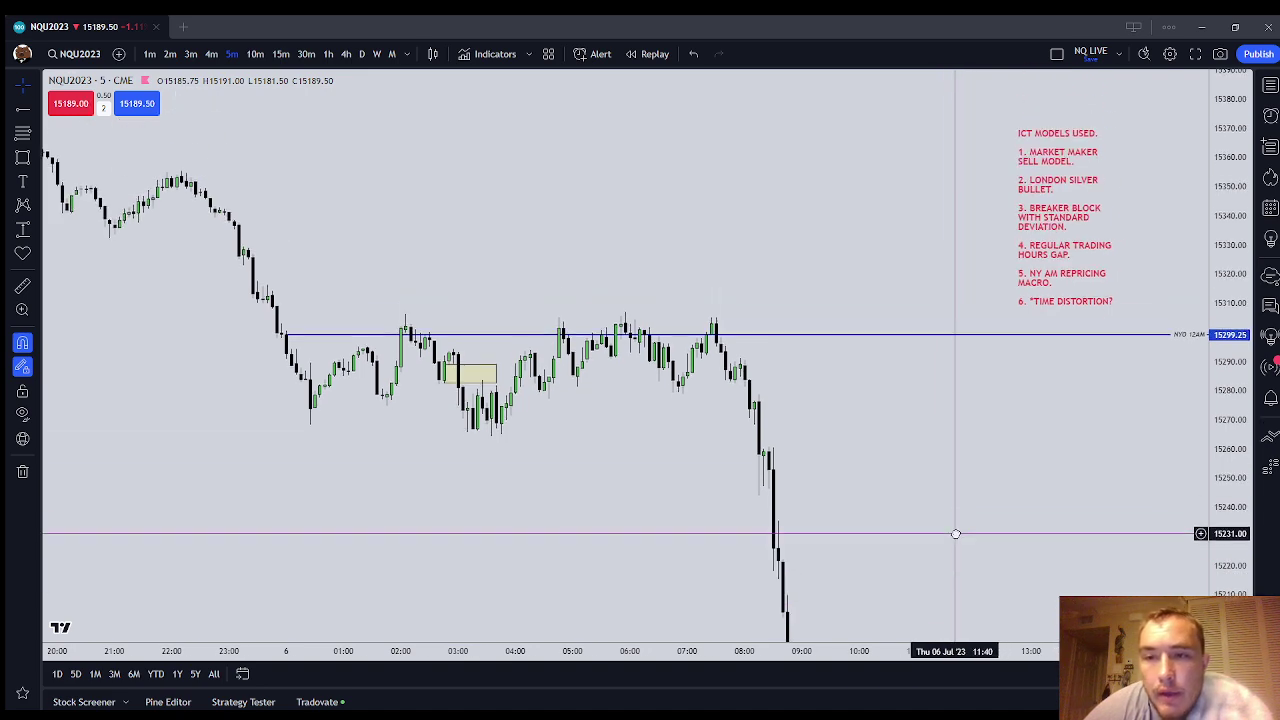
left_click_drag(820, 488, 985, 507)
scroll(1007, 507, "down", 3)
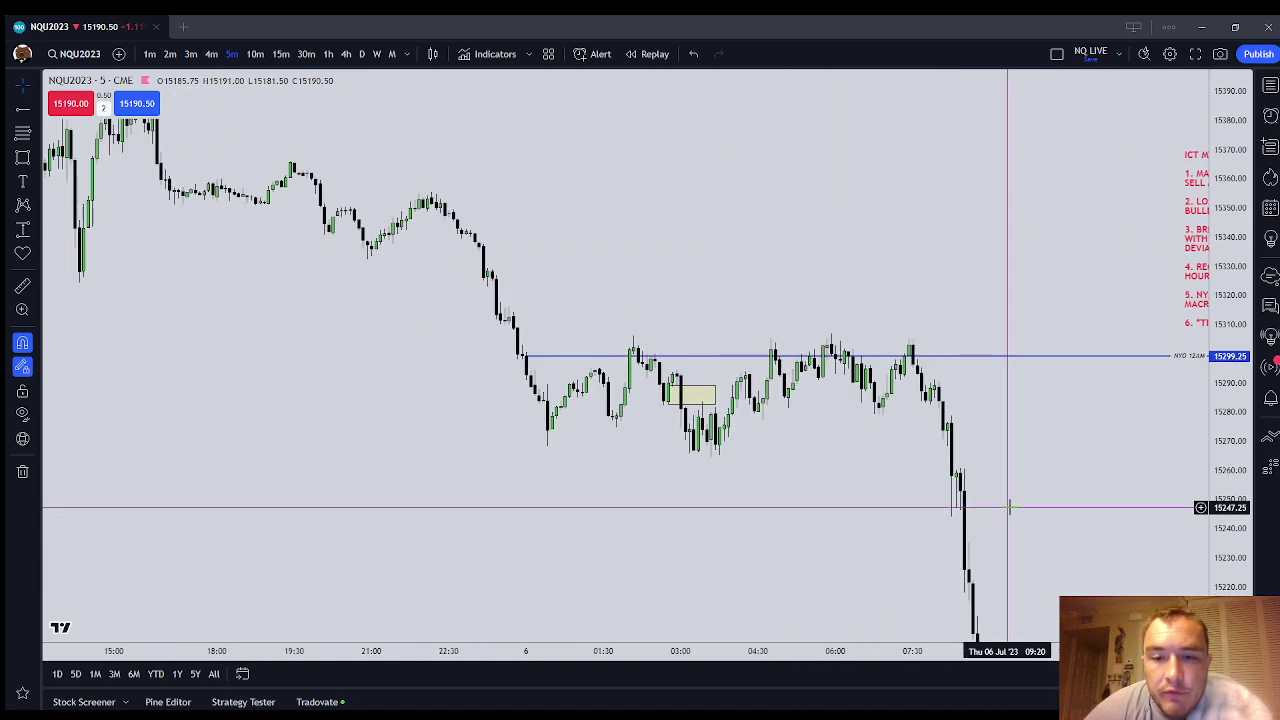
left_click_drag(1220, 508, 1207, 228)
scroll(1200, 397, "down", 1)
scroll(1130, 455, "up", 1)
left_click_drag(1122, 459, 1091, 471)
scroll(977, 529, "up", 3)
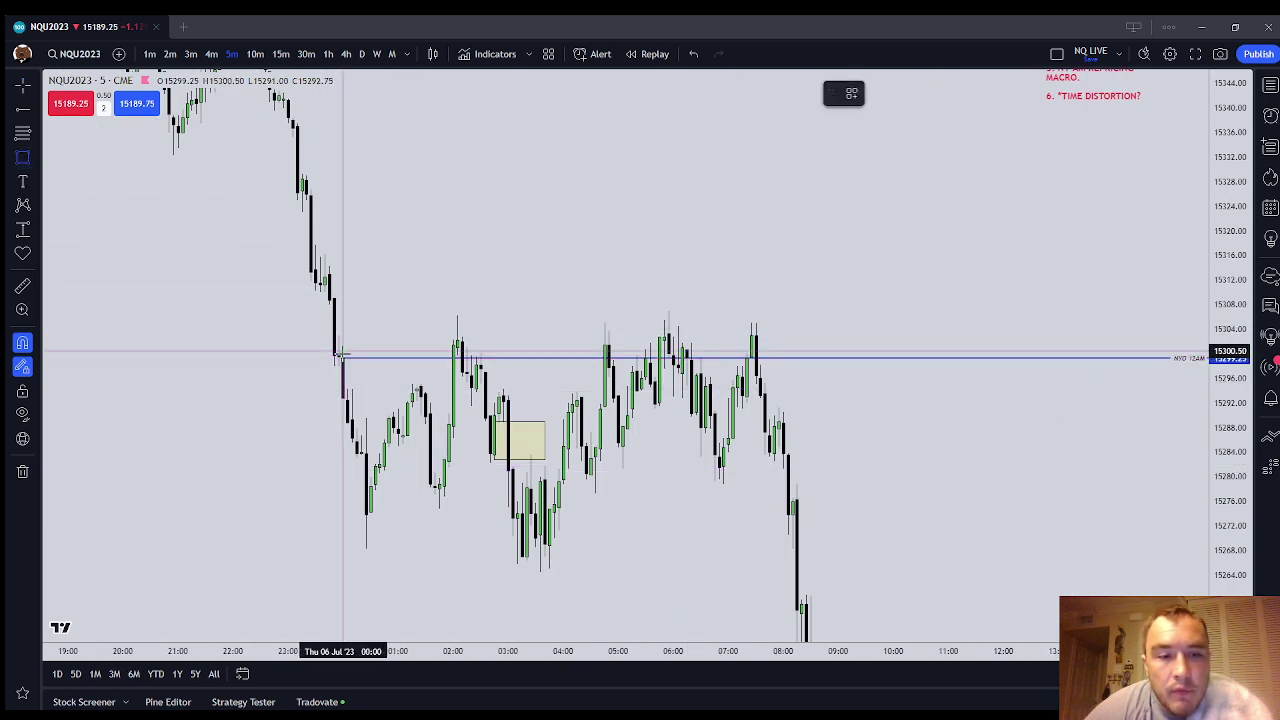
left_click_drag(340, 355, 907, 332)
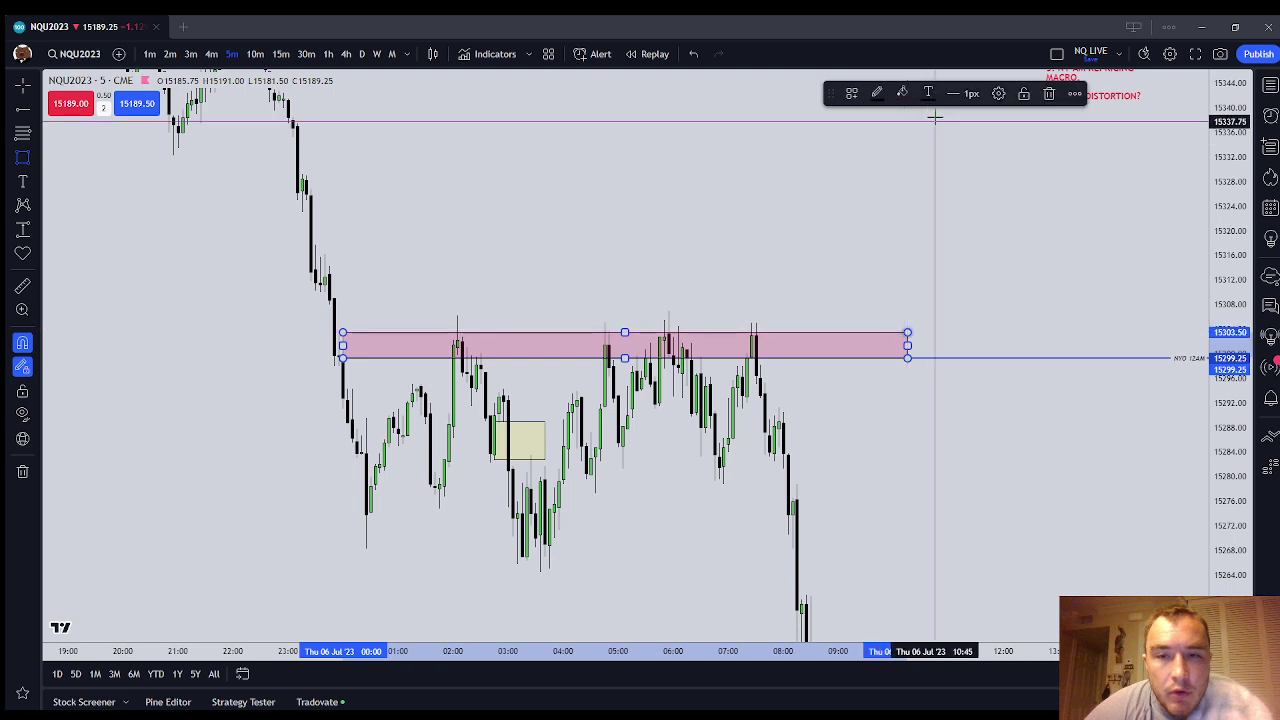
Step: Change the new rectangle's fill color to yellow and deselect it
left_click(852, 94)
left_click(903, 94)
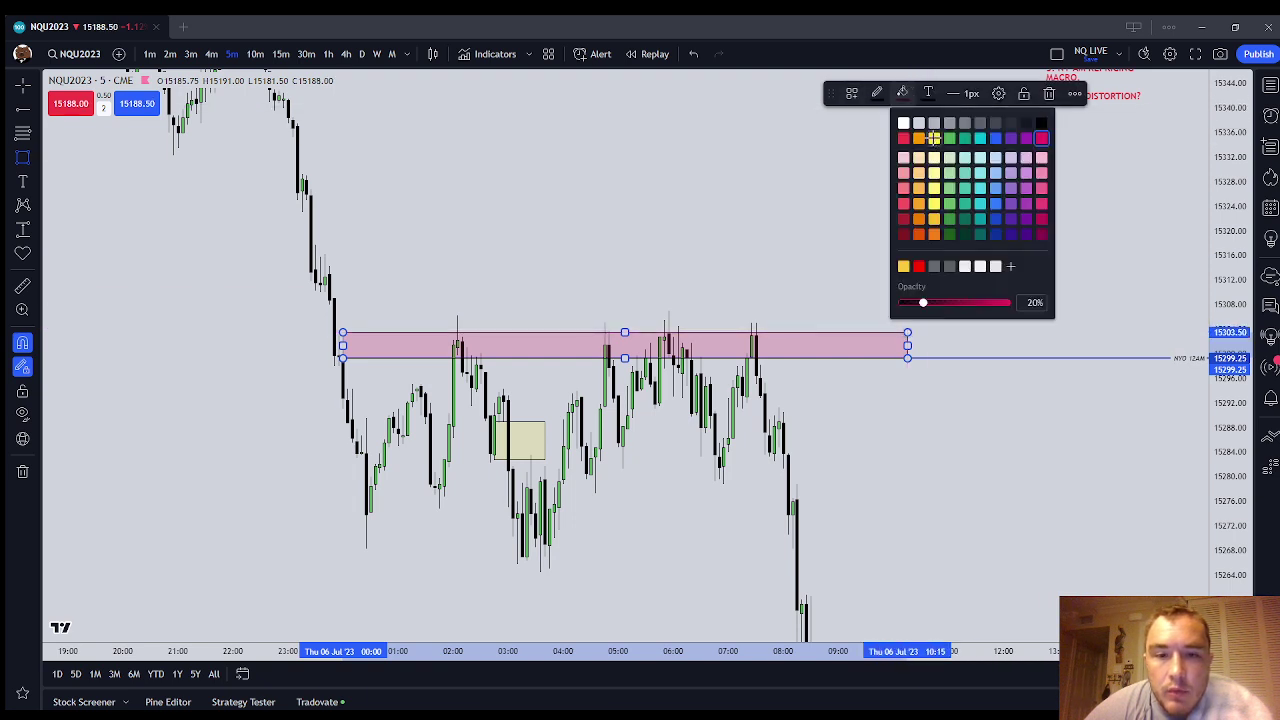
left_click(933, 138)
left_click(437, 263)
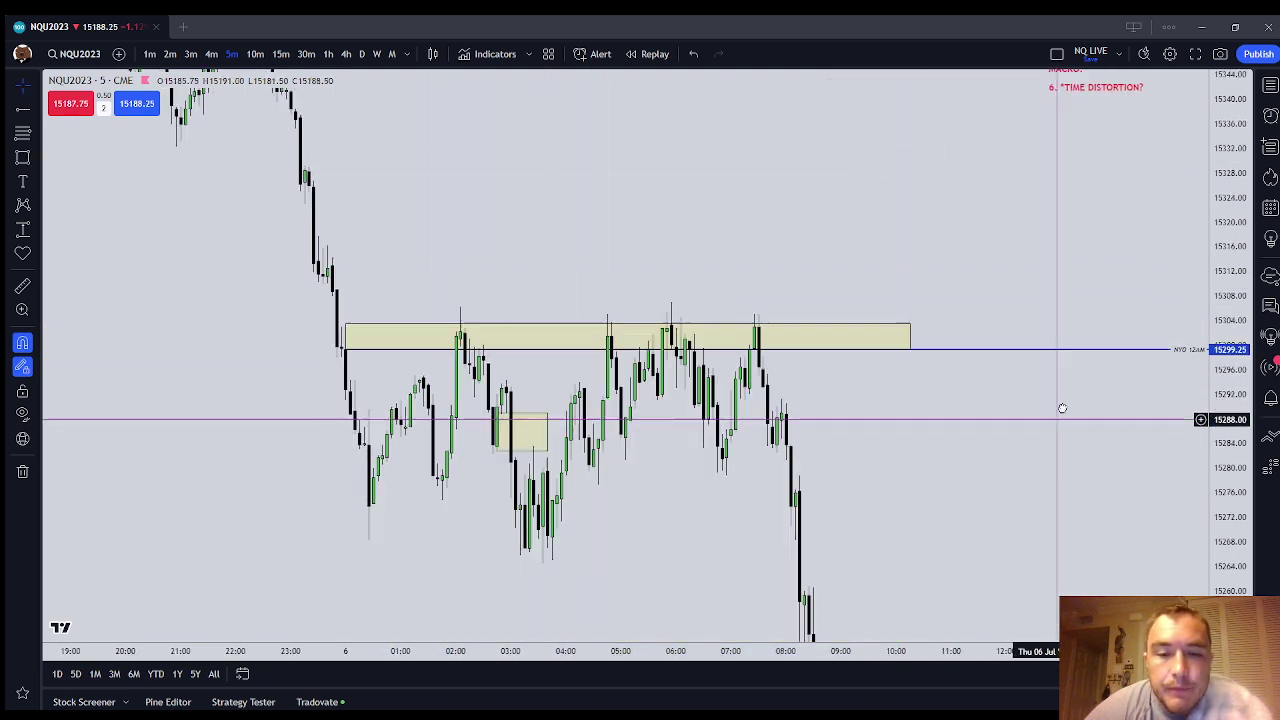
Step: Shorten the yellow rectangle above the midnight opening line so that it ends at about 04:00
left_click_drag(1062, 408, 1070, 385)
scroll(1062, 384, "down", 1)
left_click_drag(952, 306, 926, 309)
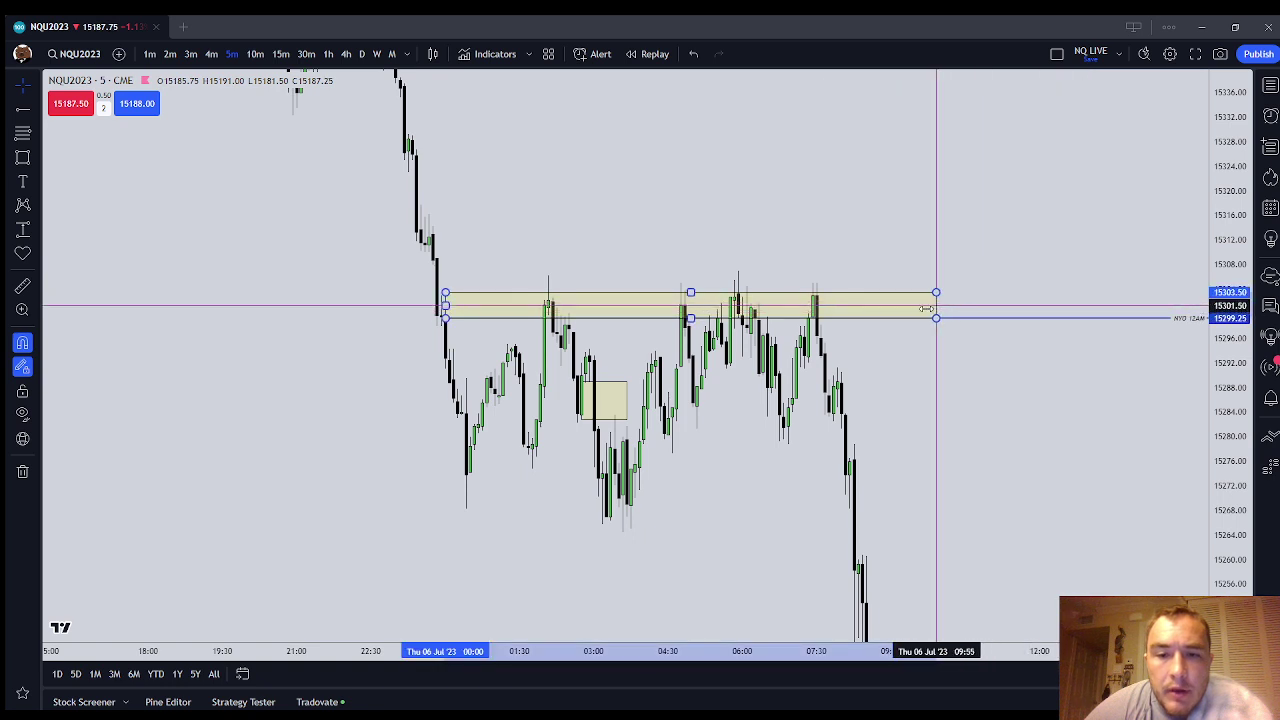
left_click_drag(774, 309, 640, 309)
left_click(785, 302)
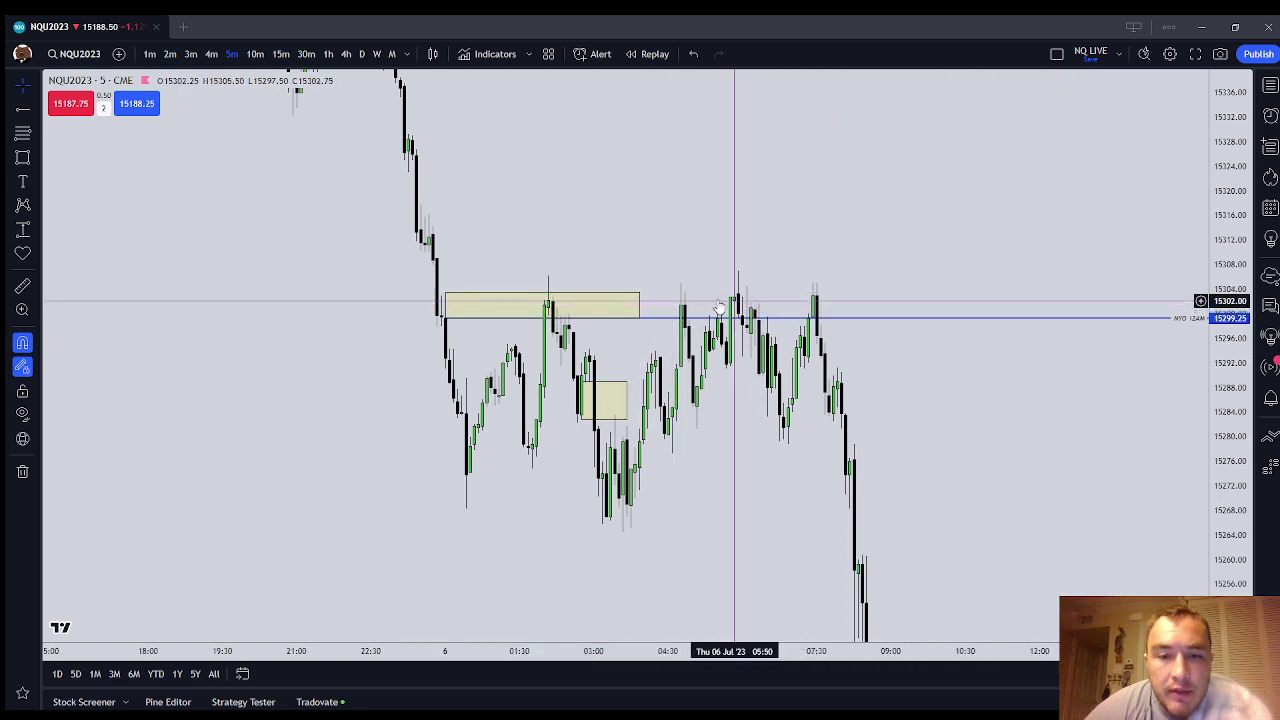
Step: Move the long yellow rectangle over the highs around 06:00, with its top at 15308.00, and lower its bottom edge to 15303.25
left_click(549, 306)
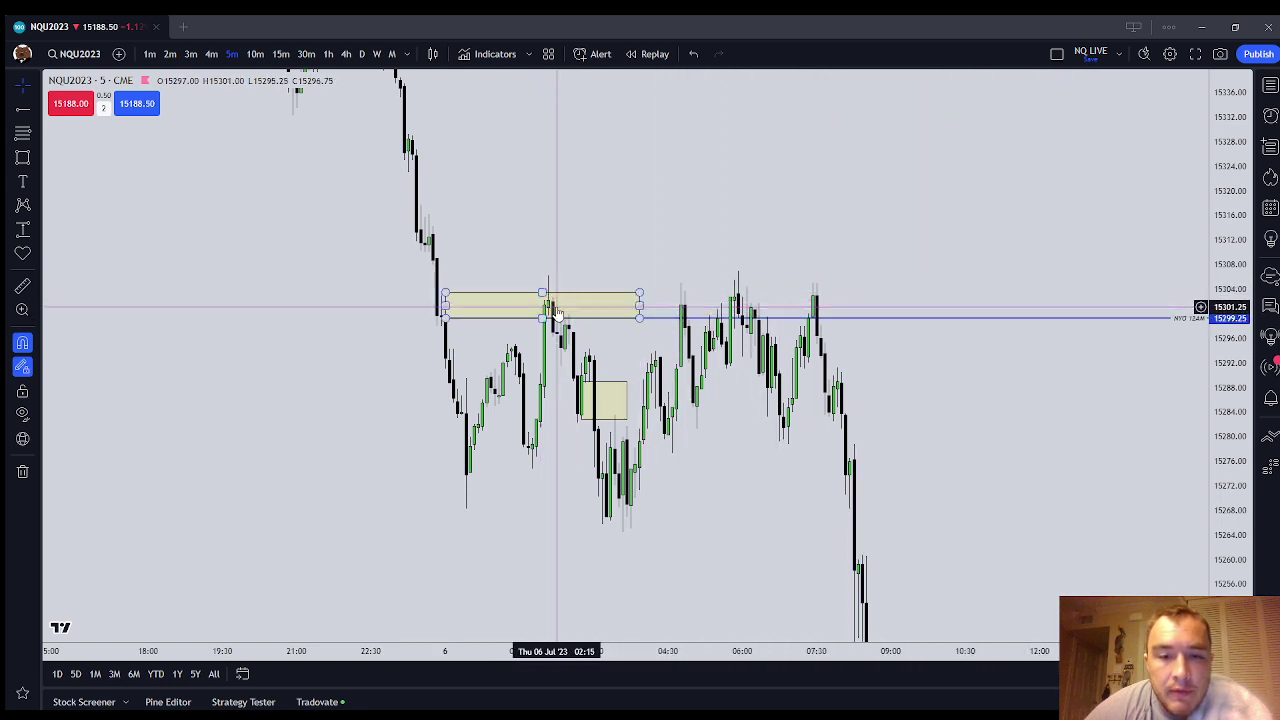
left_click_drag(555, 311, 744, 333)
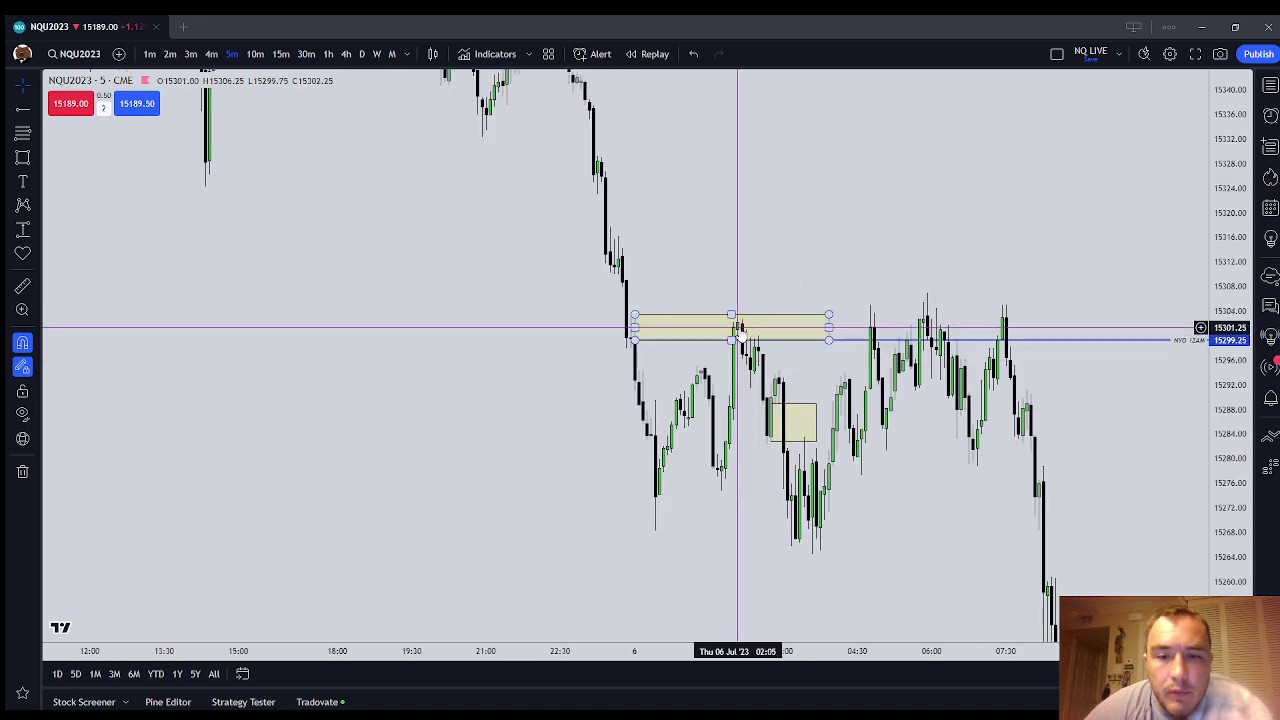
left_click_drag(787, 260, 729, 249)
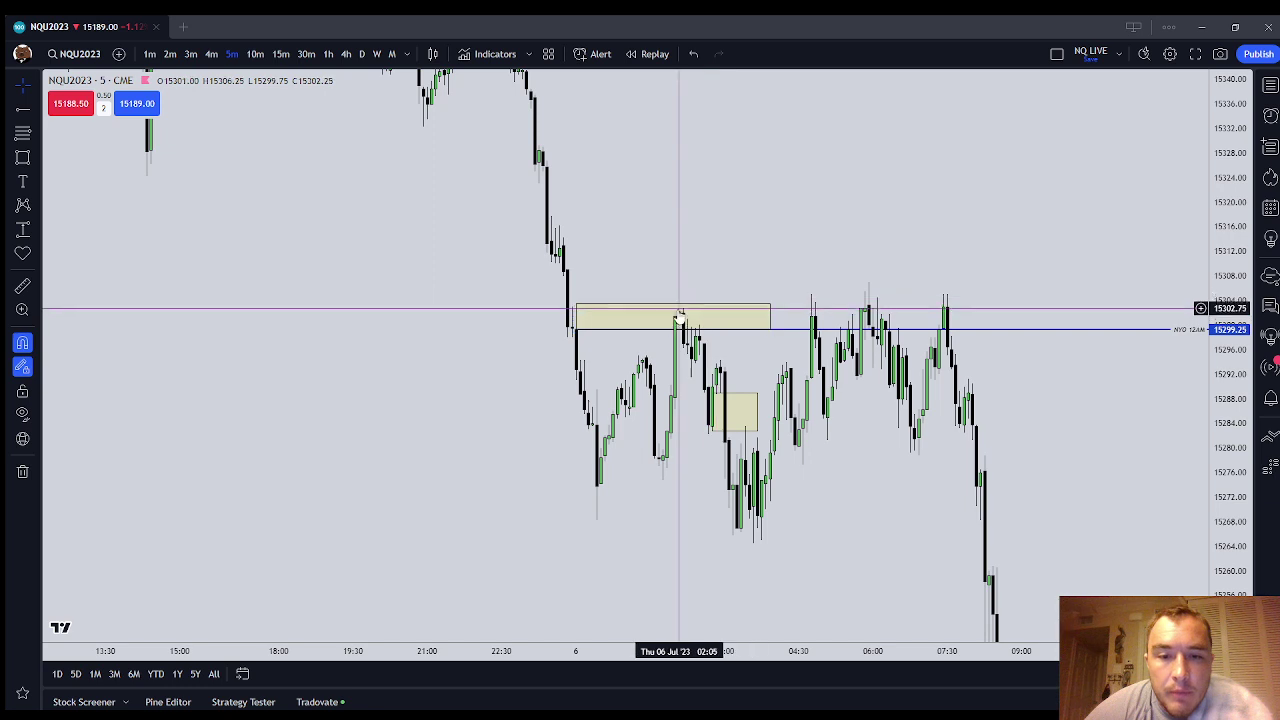
left_click(670, 398)
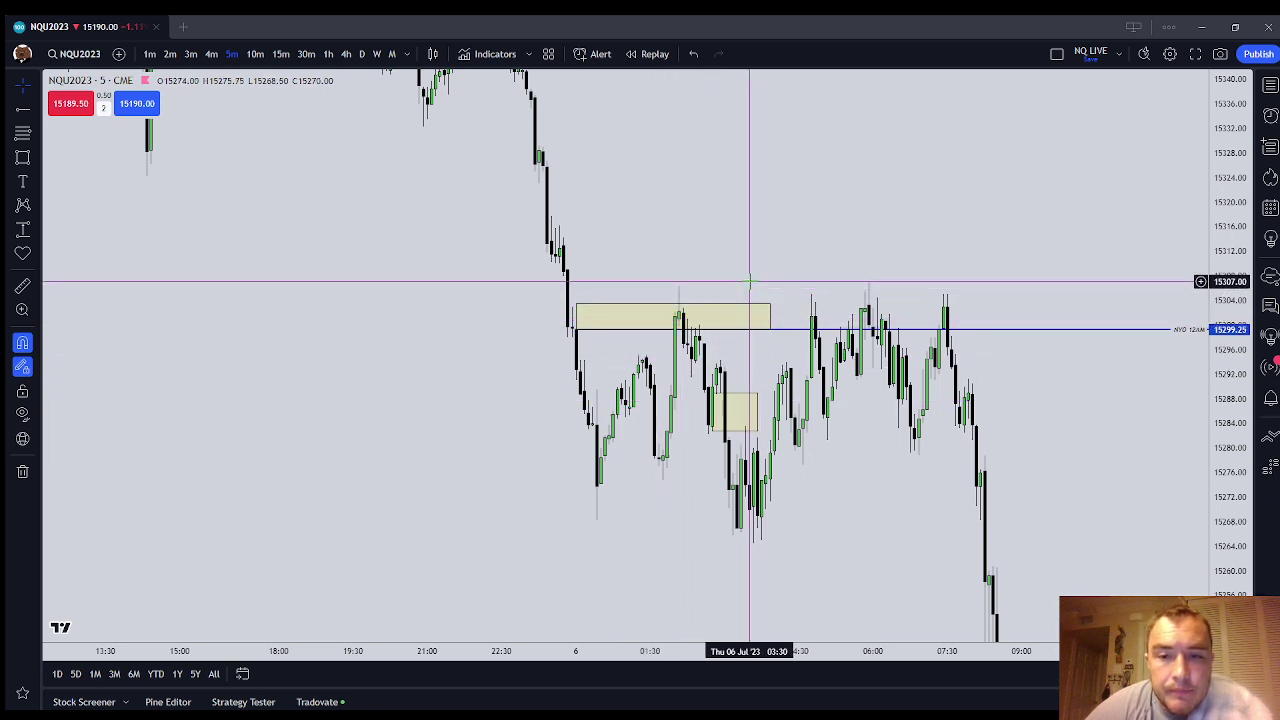
left_click_drag(729, 314, 623, 371)
left_click_drag(646, 303, 821, 270)
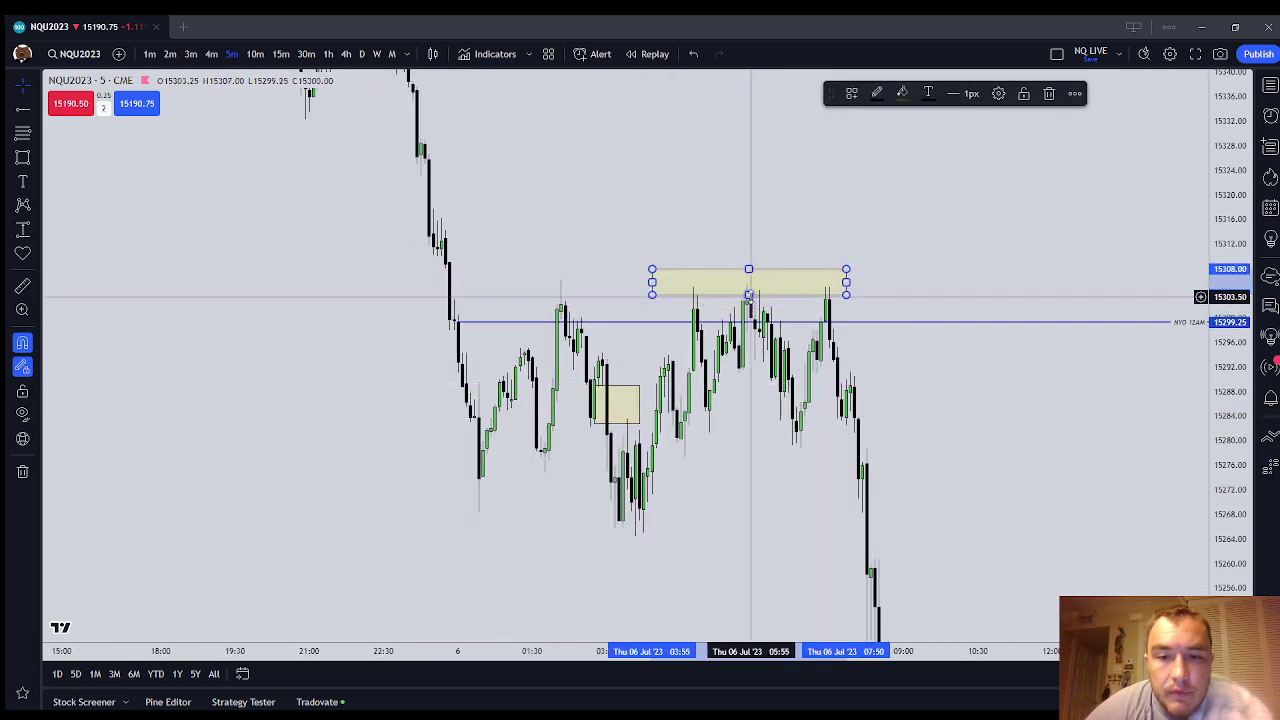
left_click_drag(749, 294, 749, 300)
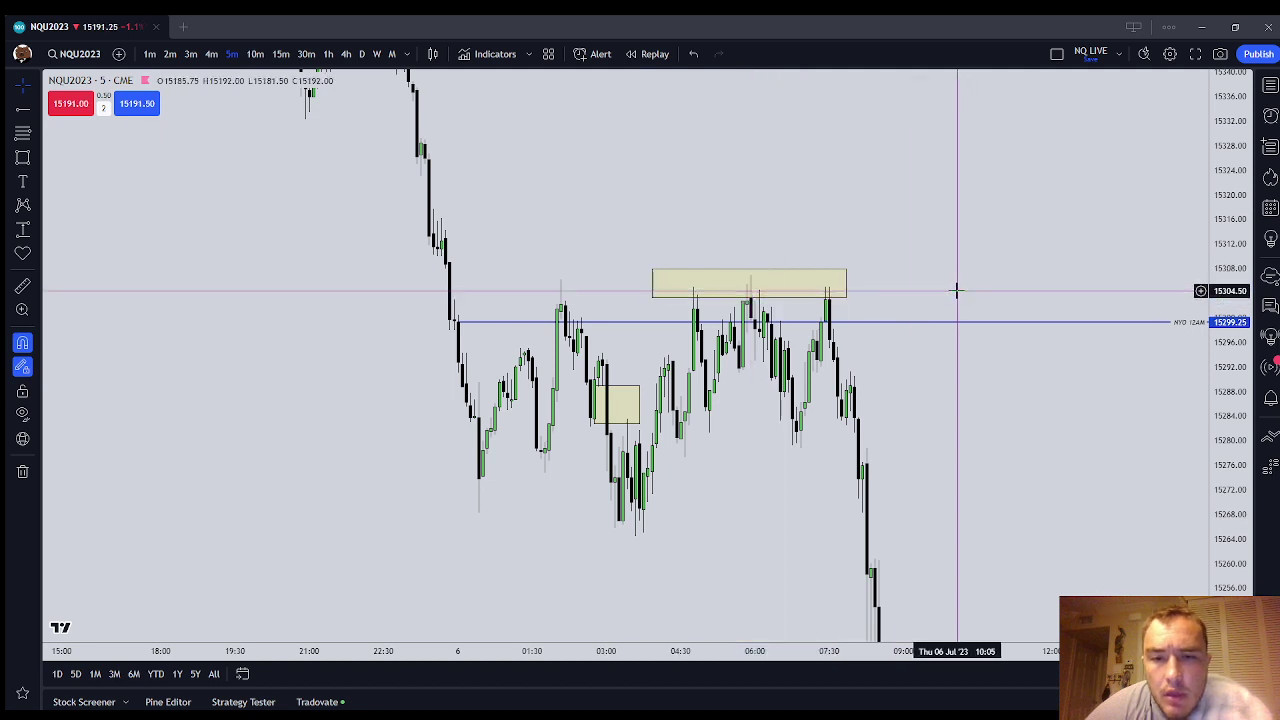
Step: Narrow the upper yellow rectangle from both sides to a small box around the 06:00 high, about 05:30 to 06:25
left_click_drag(957, 289, 890, 292)
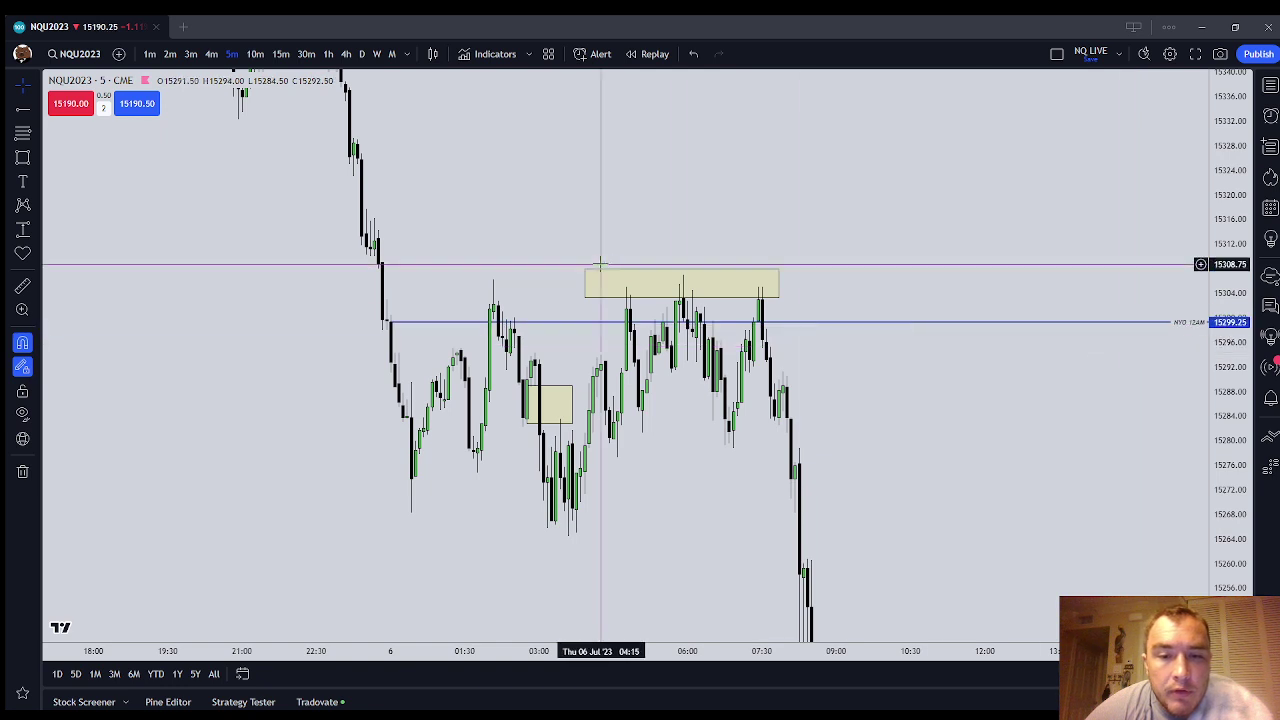
left_click_drag(587, 283, 613, 283)
left_click_drag(781, 285, 741, 284)
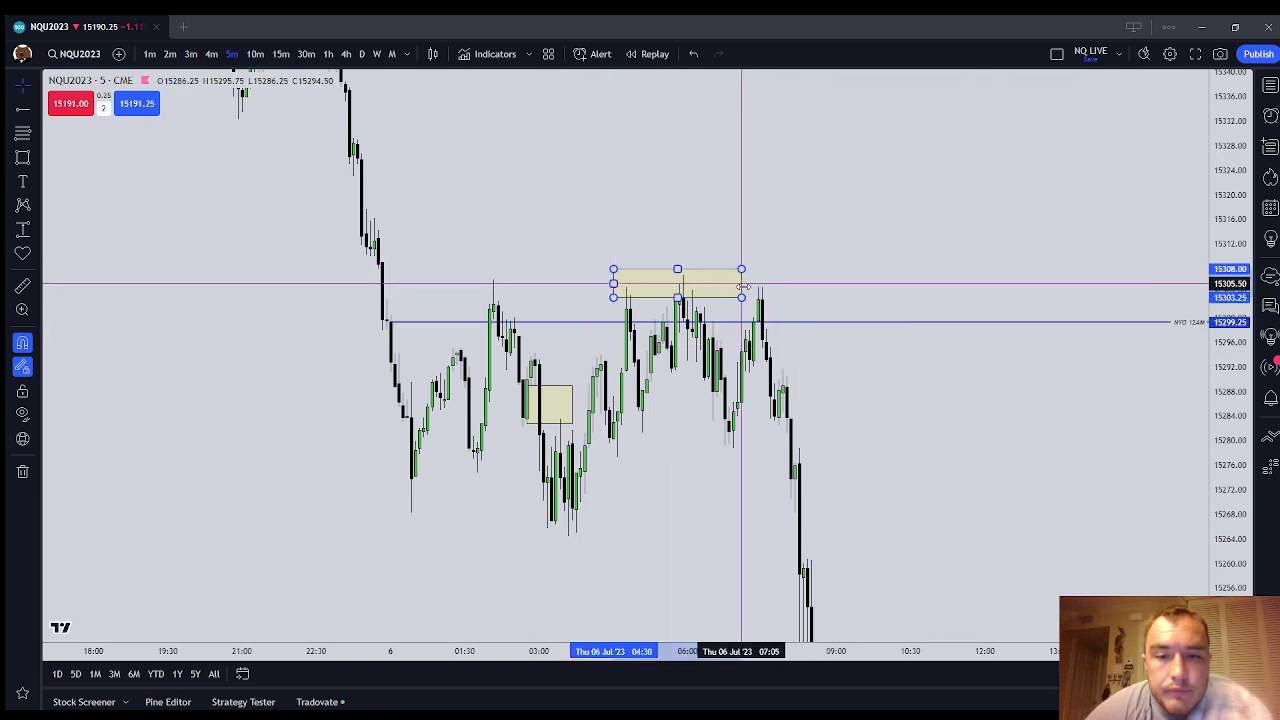
left_click_drag(613, 284, 651, 284)
left_click_drag(741, 284, 662, 281)
left_click(1006, 434)
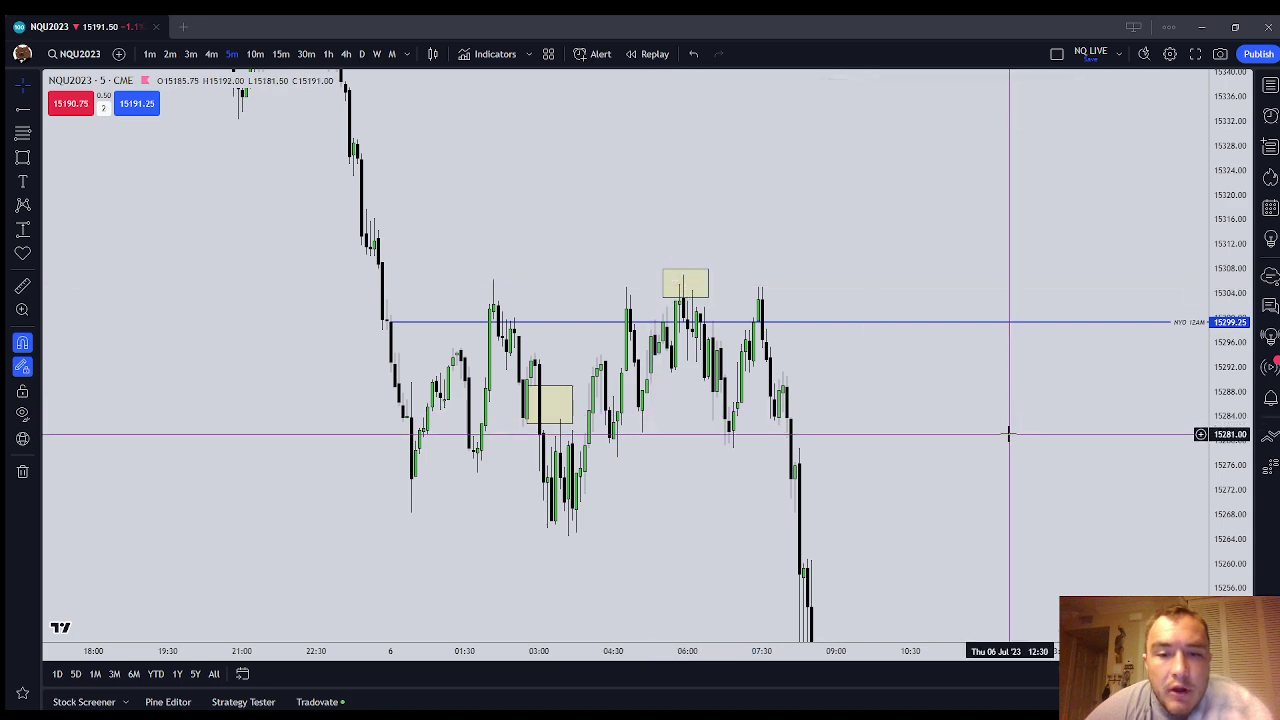
Step: Change the fill color of the small rectangle at the 06:00 high to blue
scroll(1006, 434, "down", 3)
left_click_drag(904, 413, 803, 495)
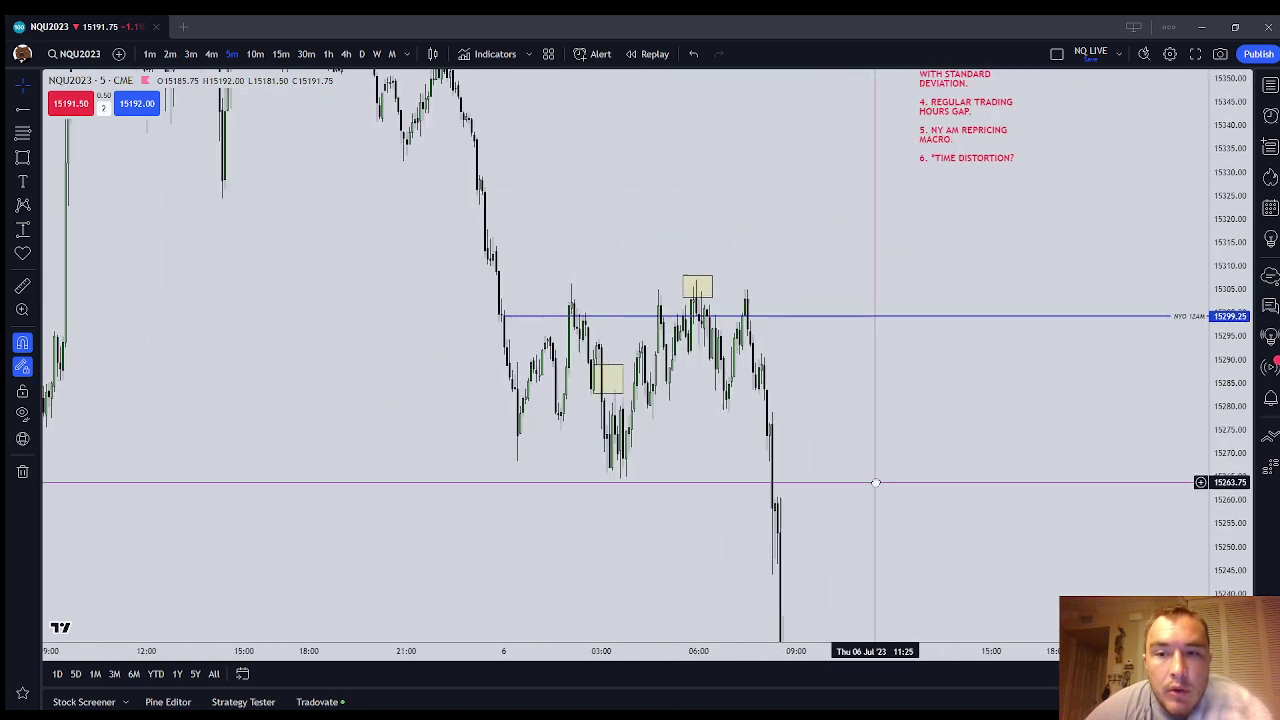
left_click(710, 296)
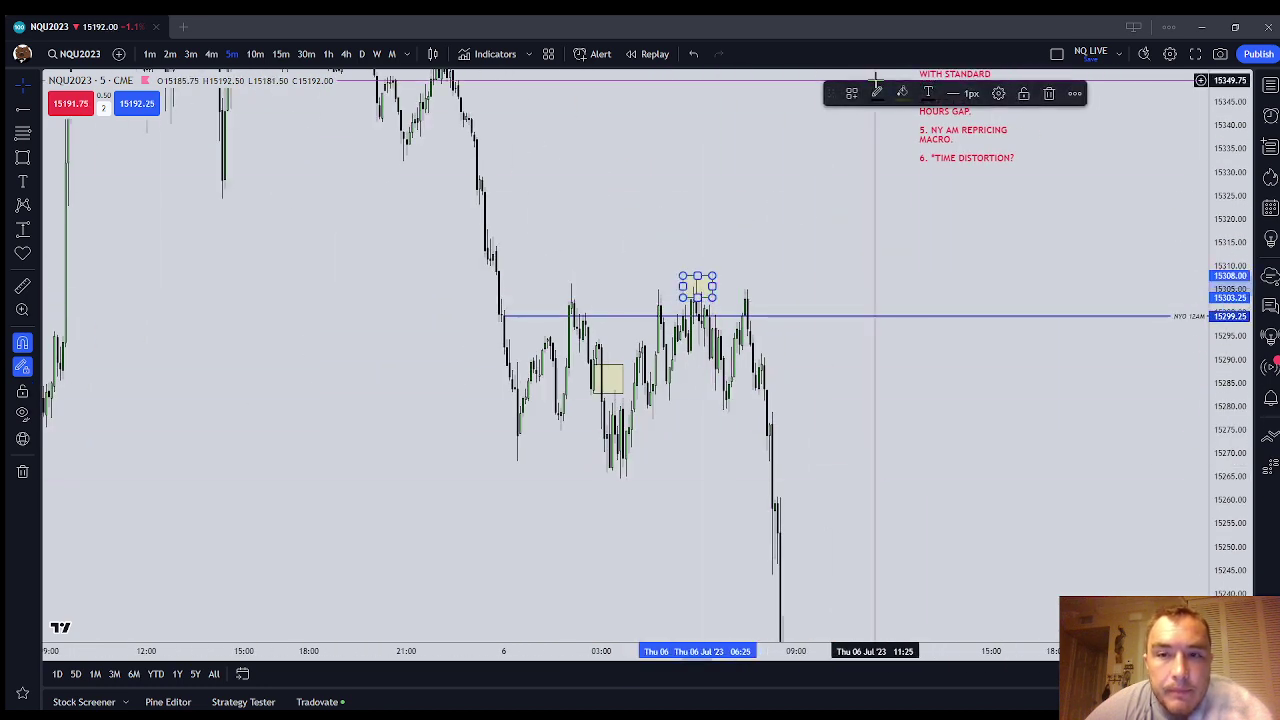
left_click(899, 94)
left_click(996, 139)
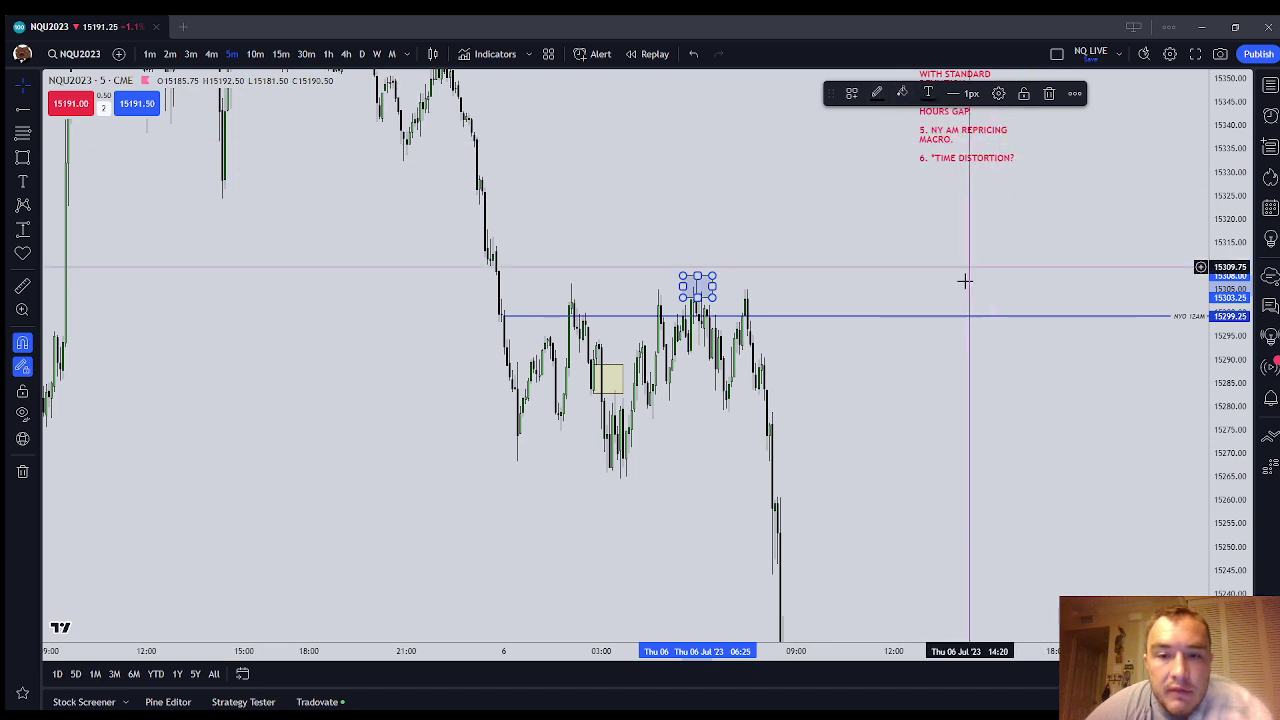
Step: Change the fill color of the small rectangle at the 06:00 high to pink
left_click_drag(723, 285, 711, 286)
left_click(702, 298)
left_click(902, 96)
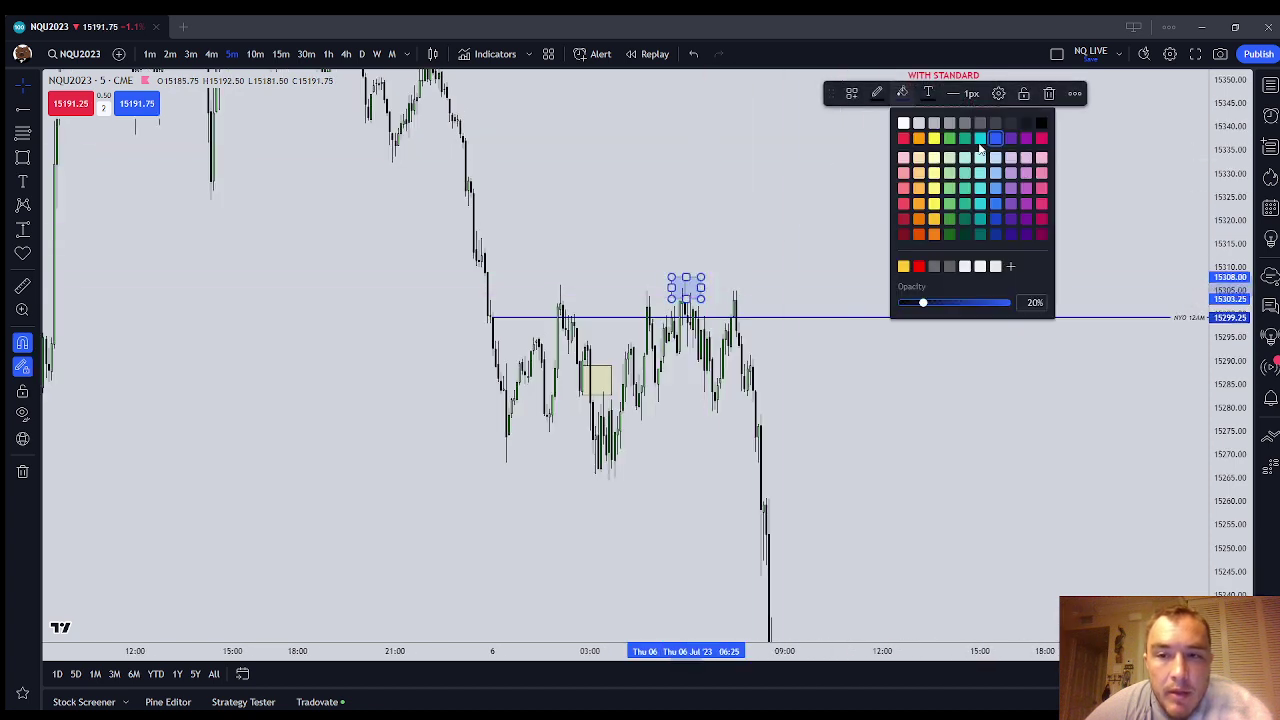
left_click(1040, 139)
left_click(697, 223)
left_click_drag(697, 223, 783, 270)
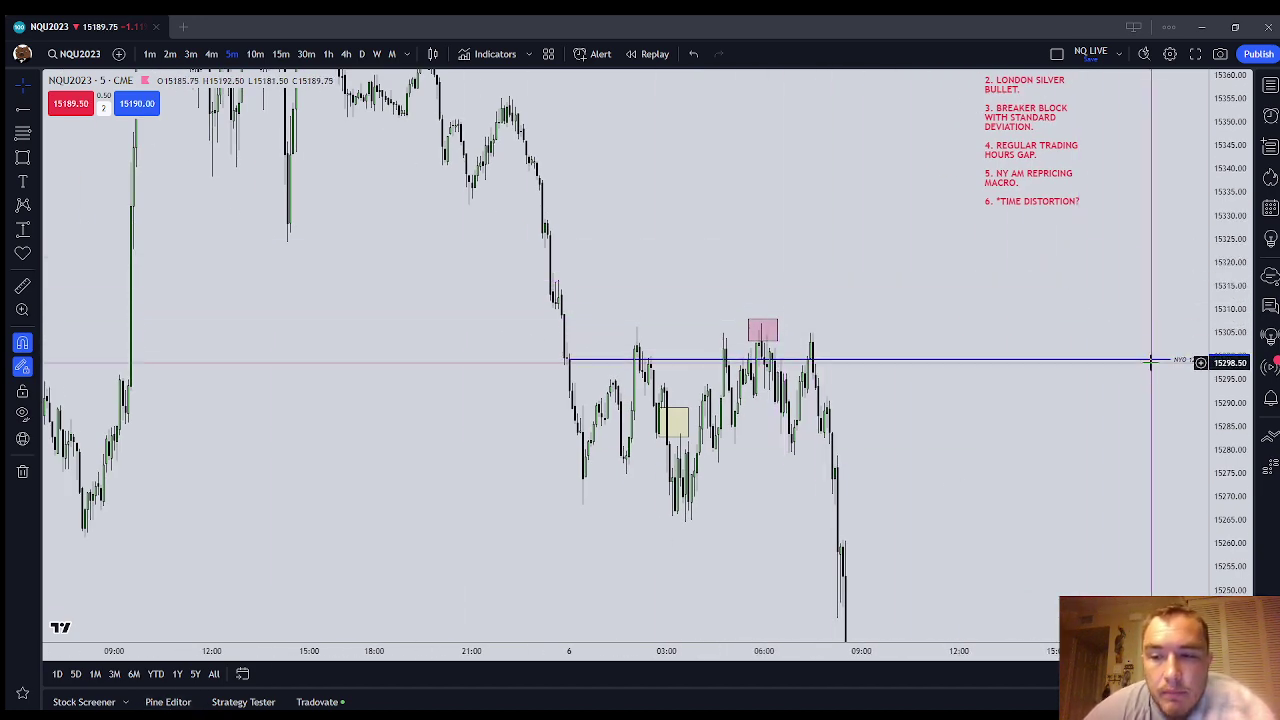
Step: Raise the lower edge of the pink rectangle to 15304.50 and turn magnet mode off
left_click(778, 338)
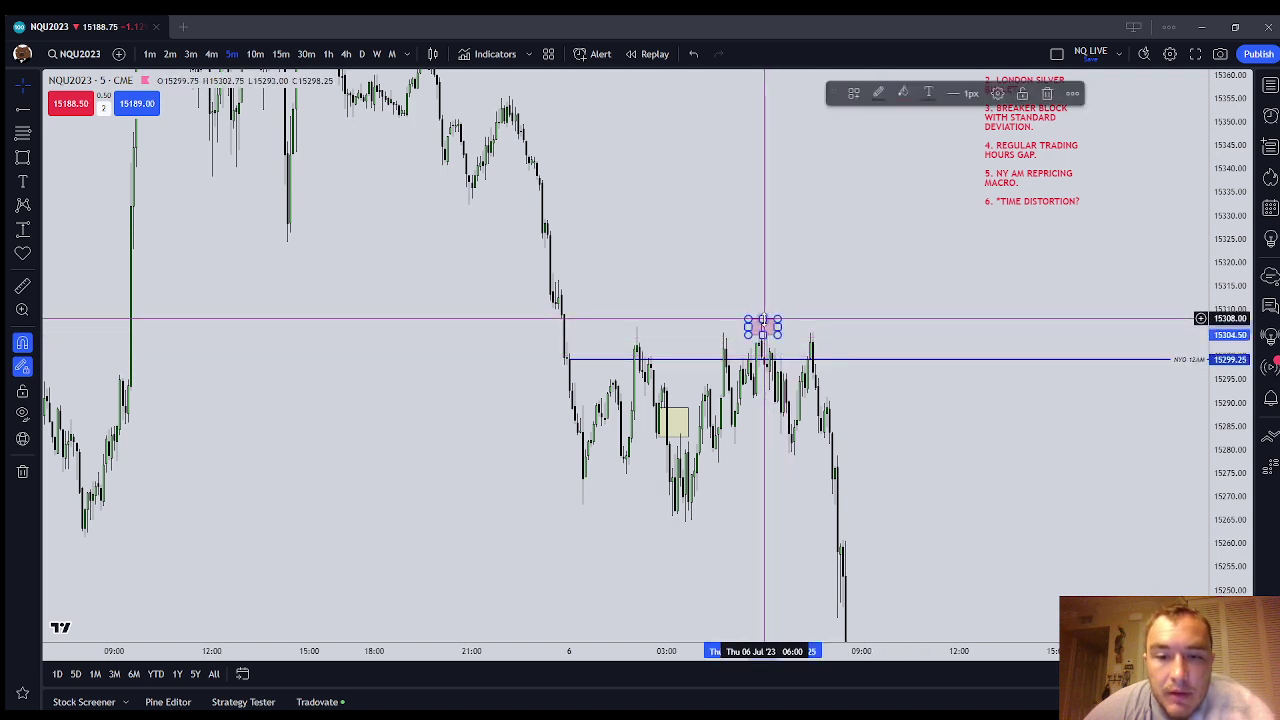
mouse_move(768, 327)
left_mouse_down()
mouse_move(763, 340)
mouse_move(763, 305)
mouse_move(763, 320)
left_mouse_up()
right_click(816, 288)
left_click(308, 154)
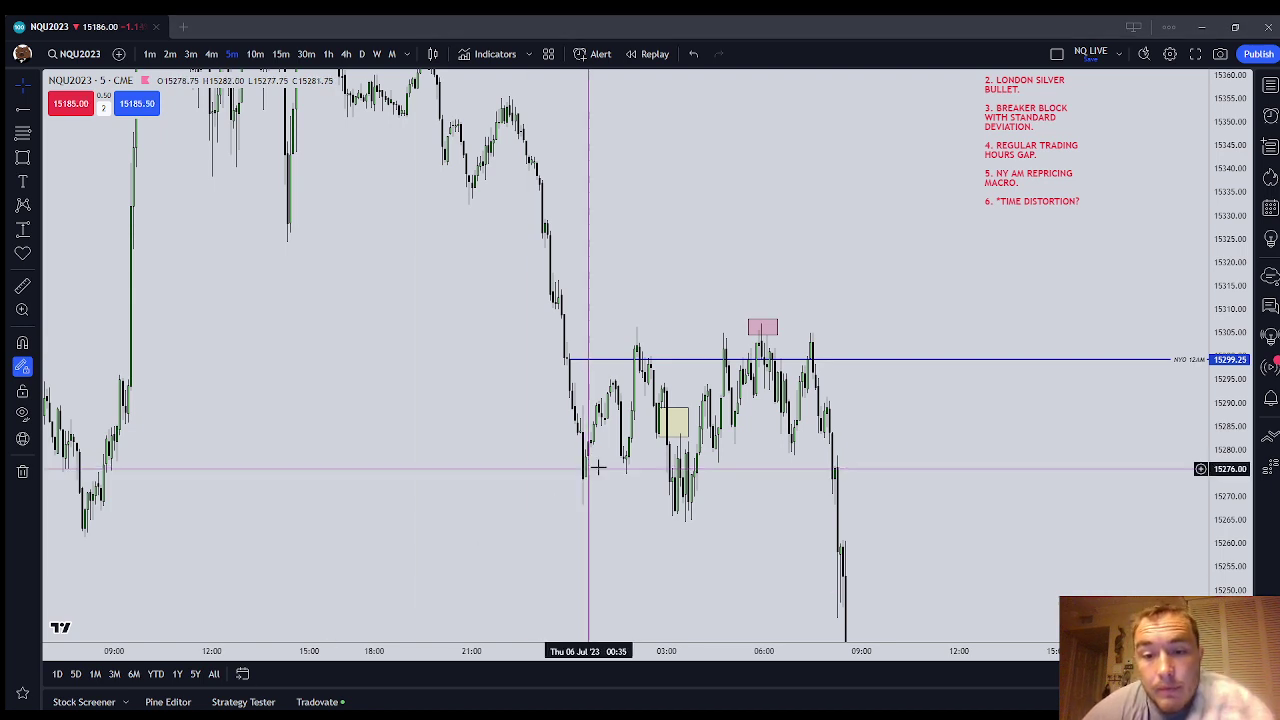
Step: Extend the pink rectangle slightly so that it starts at about 05:25
left_click_drag(1047, 510, 966, 453)
left_click_drag(1231, 402, 1233, 567)
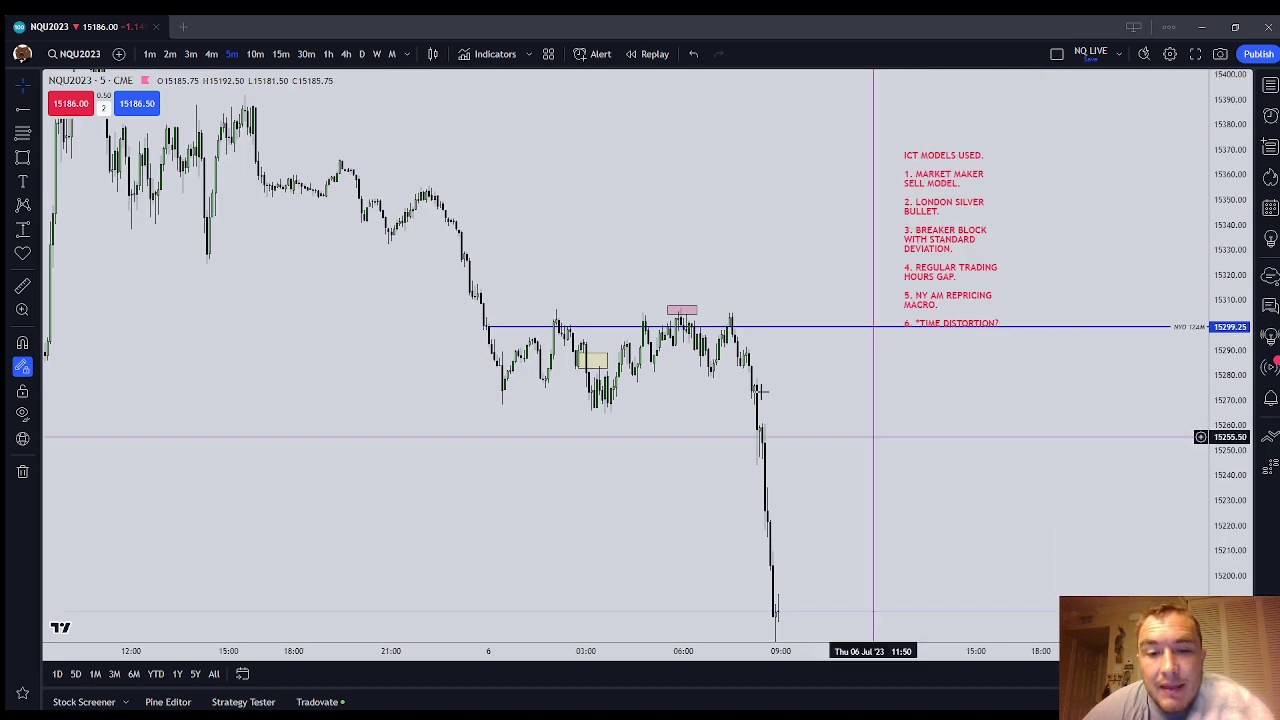
left_click(490, 335)
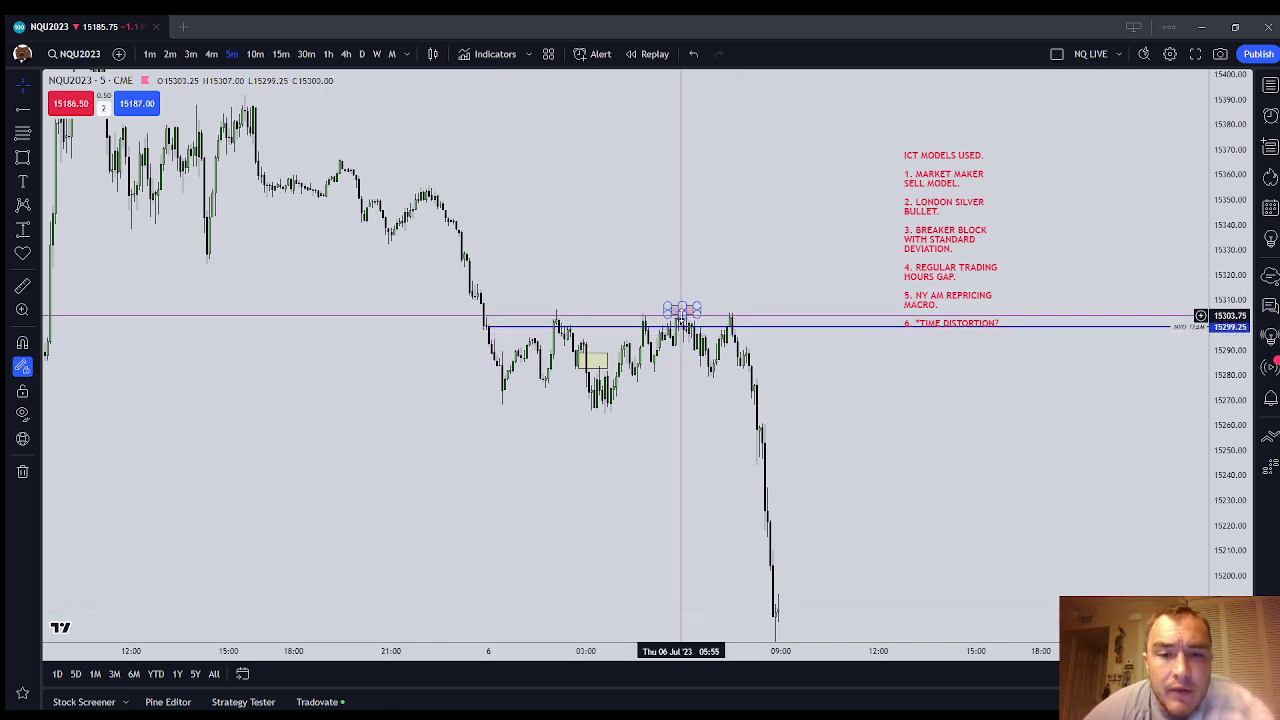
left_click_drag(830, 405, 911, 470)
left_click_drag(1230, 558, 1228, 235)
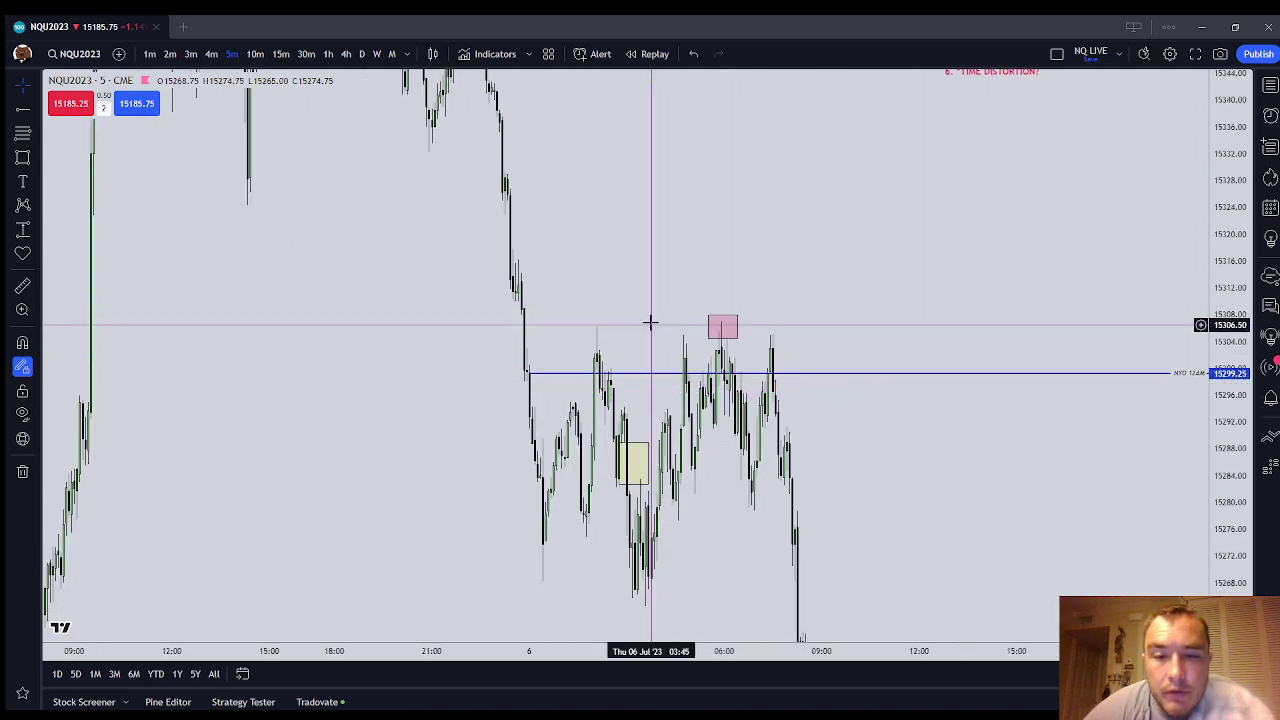
left_click(712, 326)
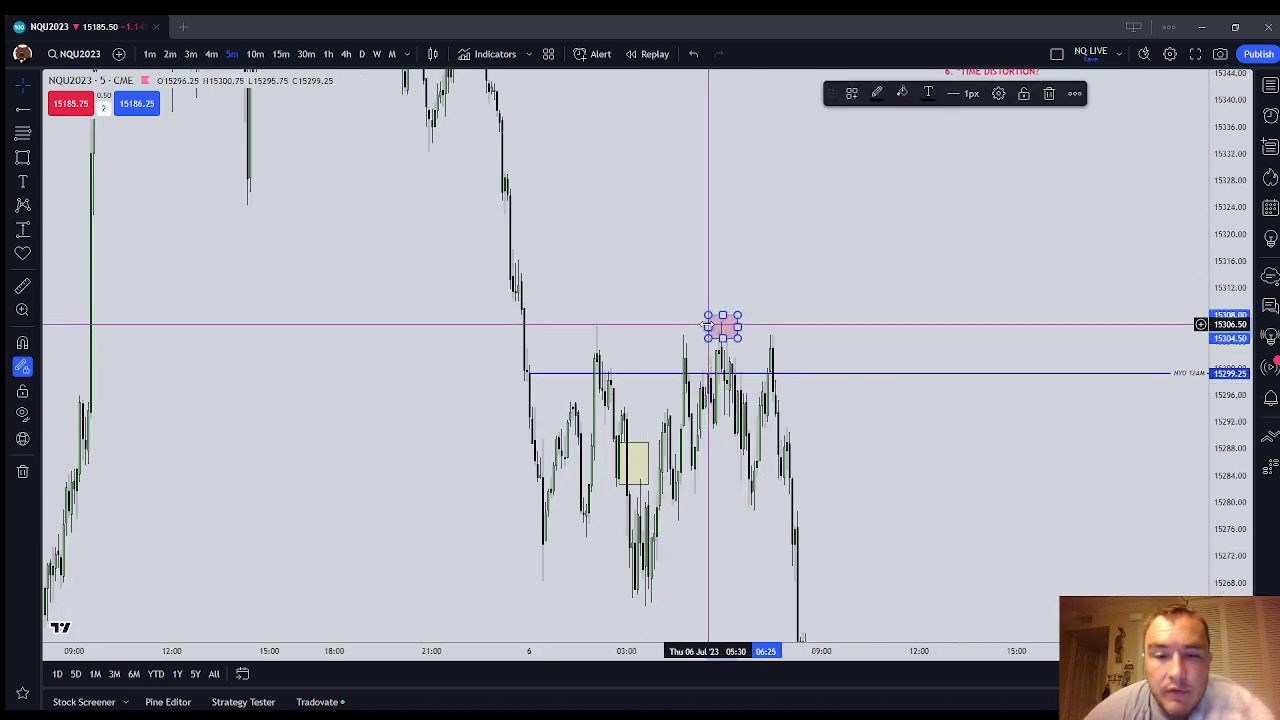
left_click_drag(707, 326, 643, 326)
right_click(870, 316)
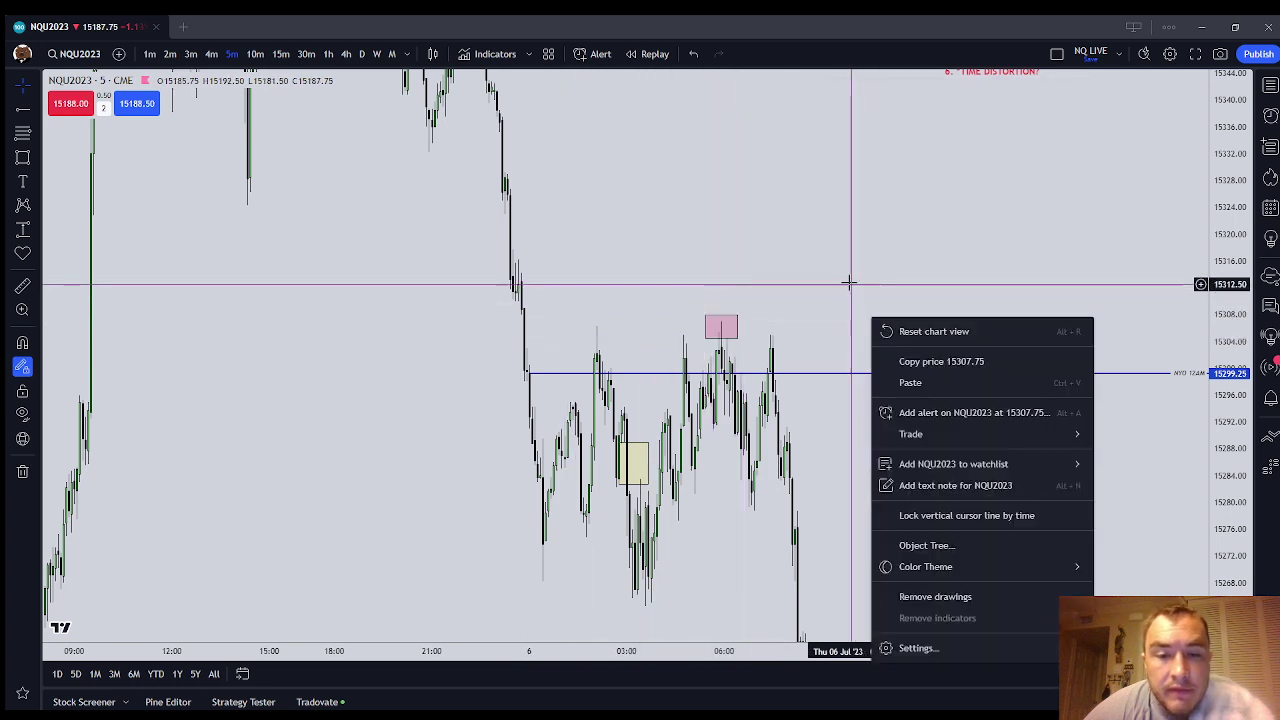
left_click(849, 282)
double_click(738, 322)
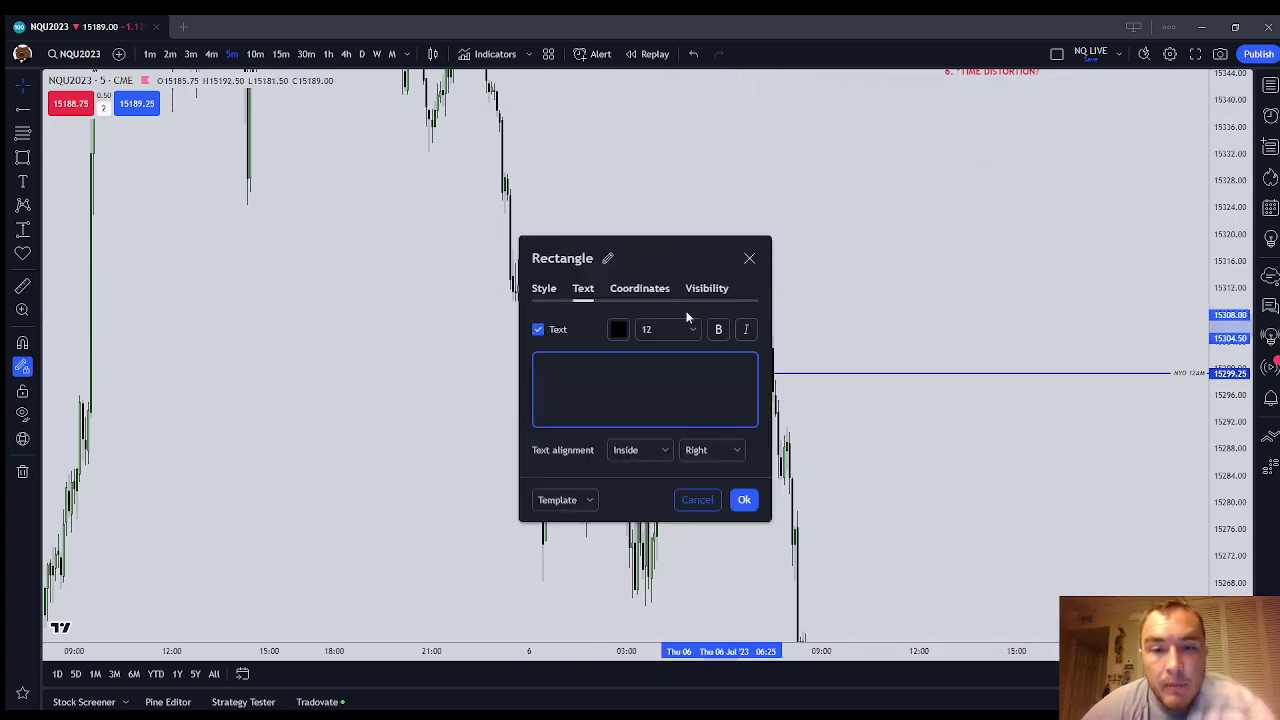
left_click(748, 258)
right_click(775, 223)
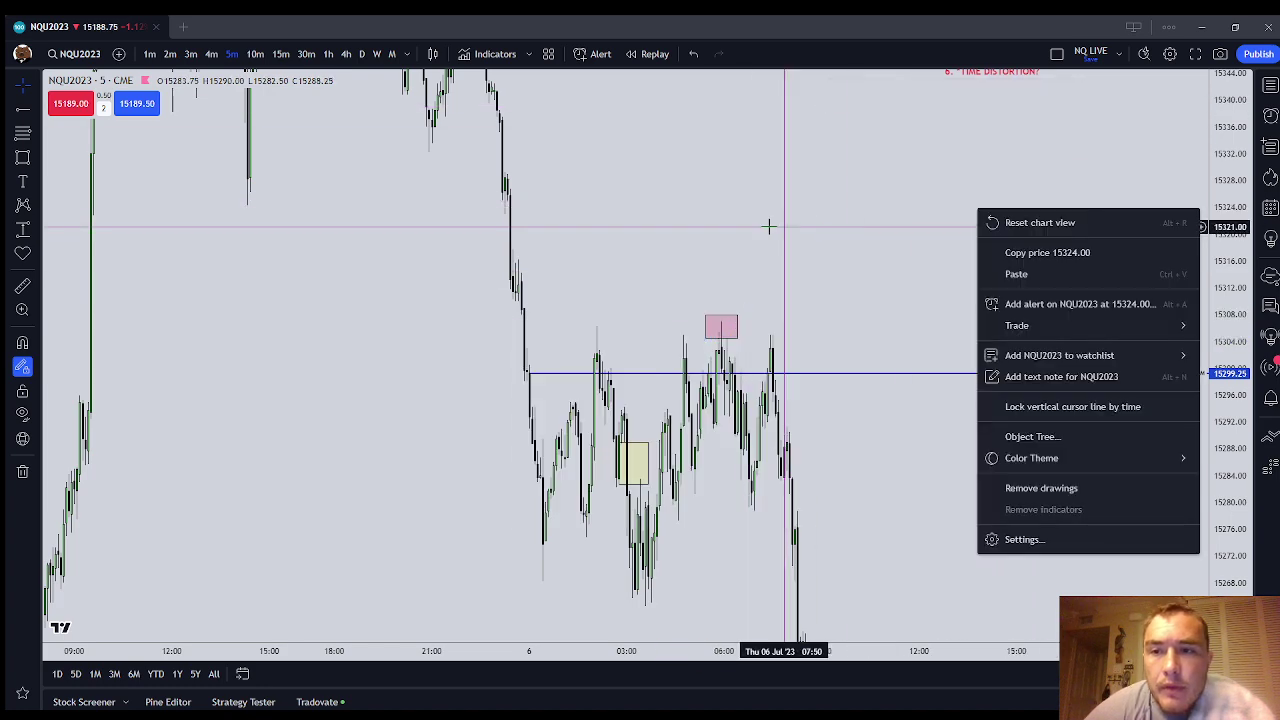
left_click(1012, 218)
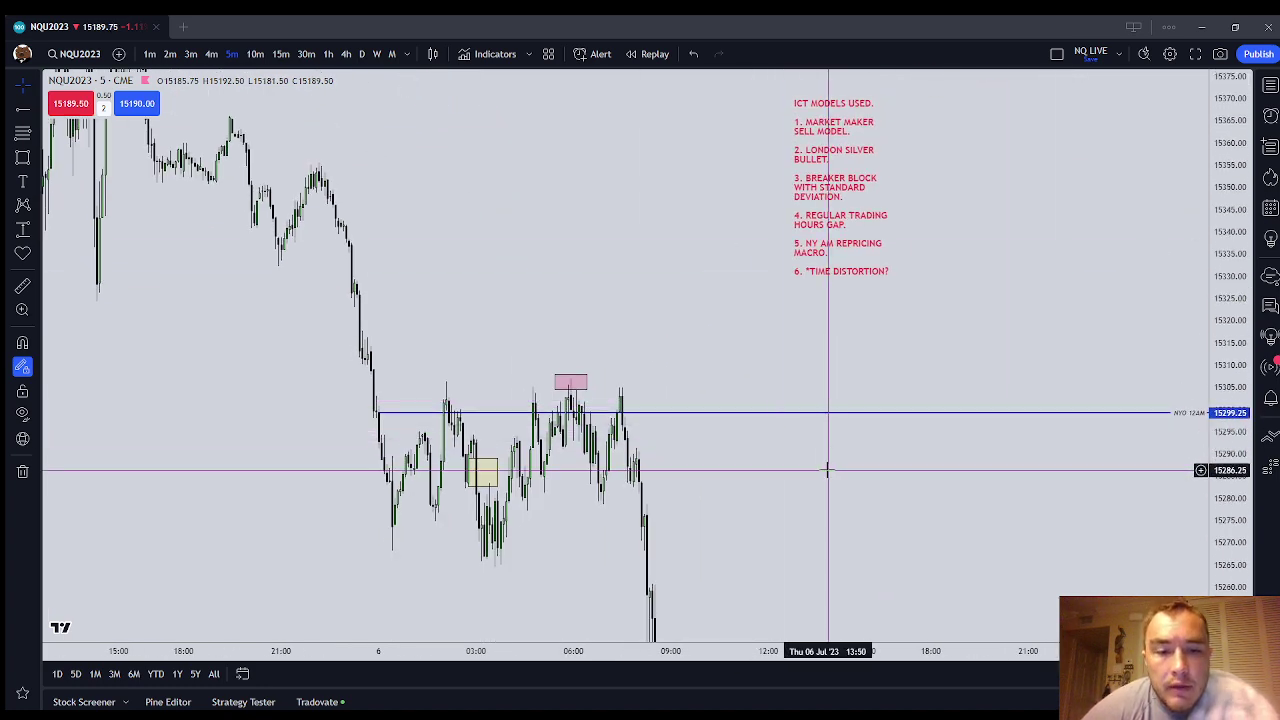
Step: Place dashed vertical lines at 03:00 and 04:00 on 6 July, on both sides of the low below the yellow rectangle
left_click_drag(829, 466, 943, 434)
left_click_drag(1240, 450, 1077, 343)
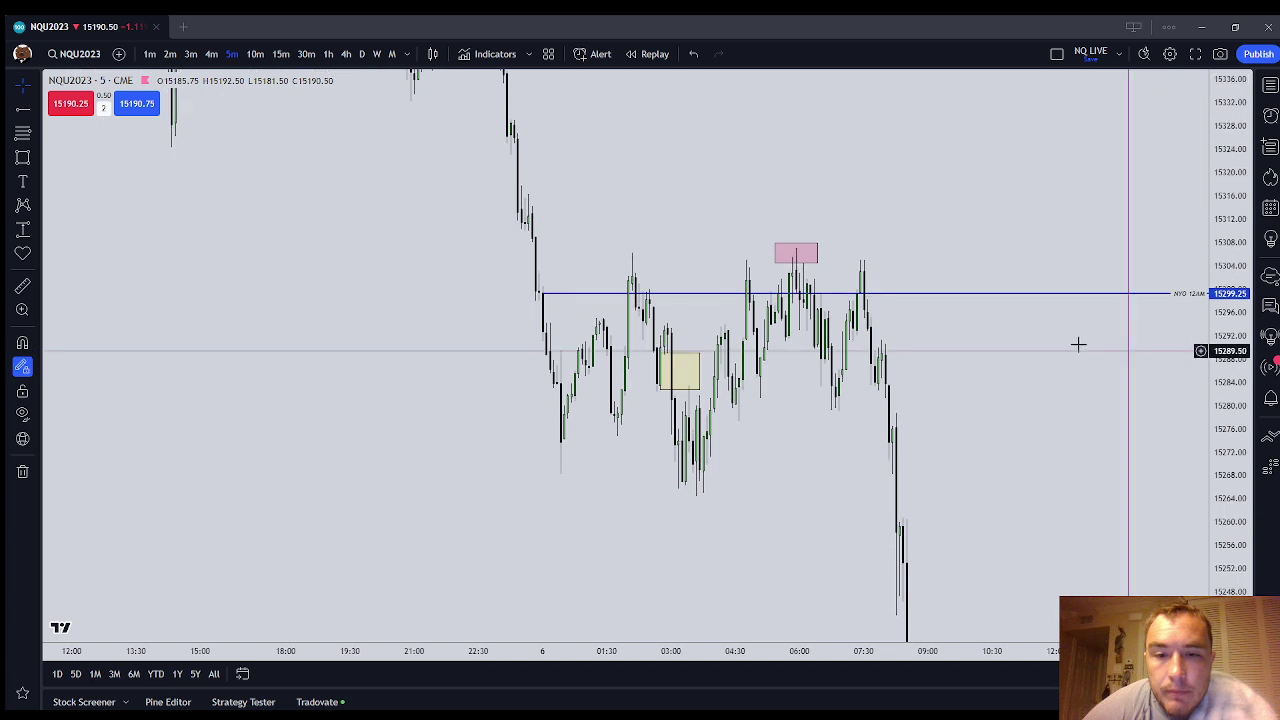
left_click(38, 112)
left_click(112, 297)
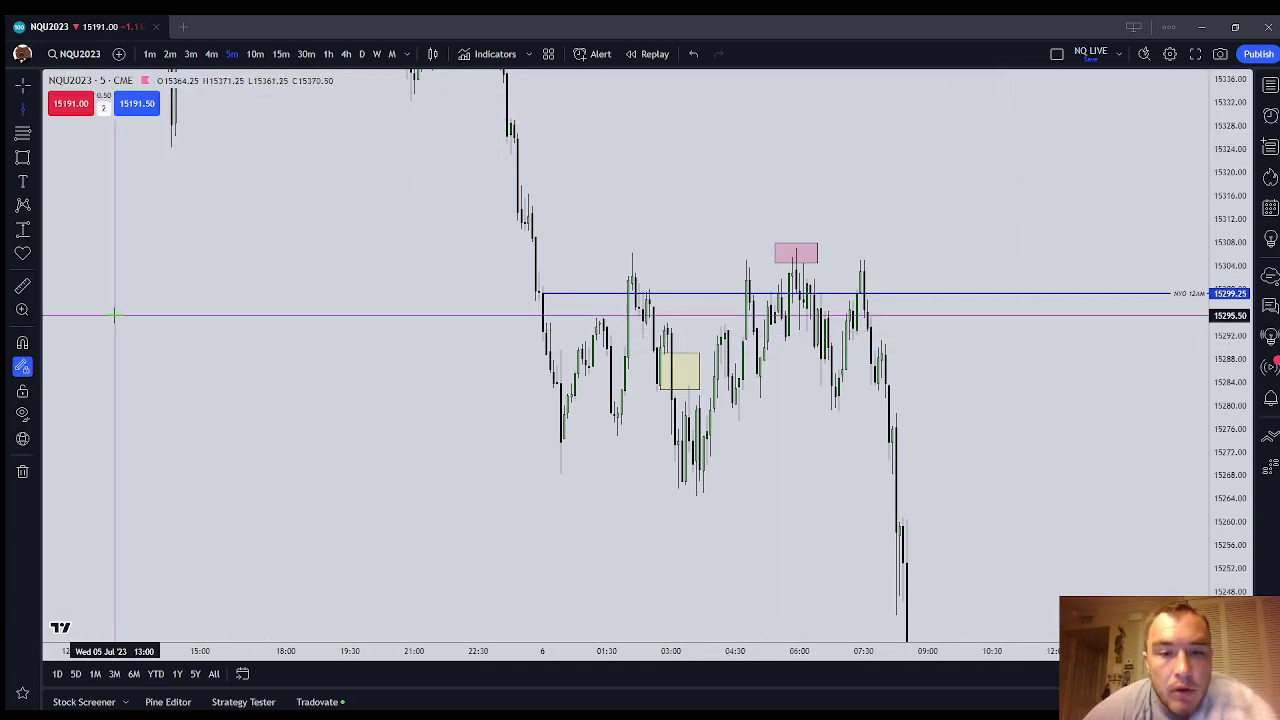
left_click(670, 533)
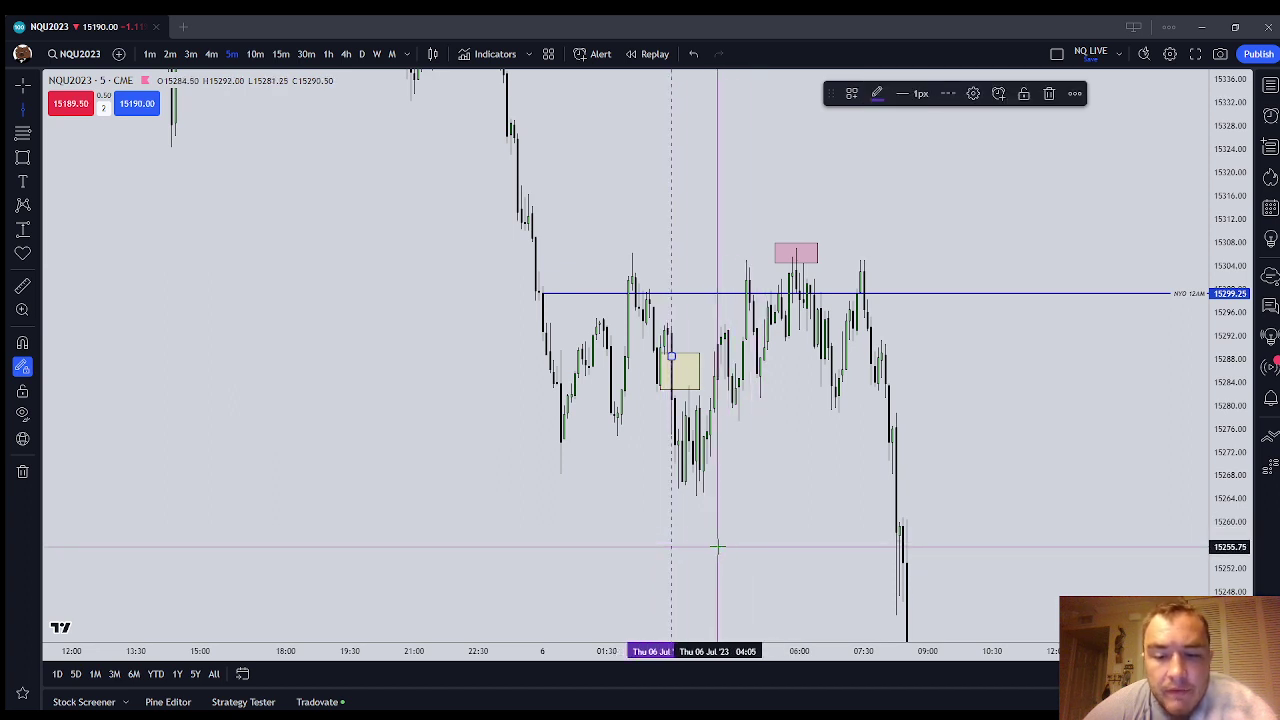
left_click(714, 547)
left_click(780, 539)
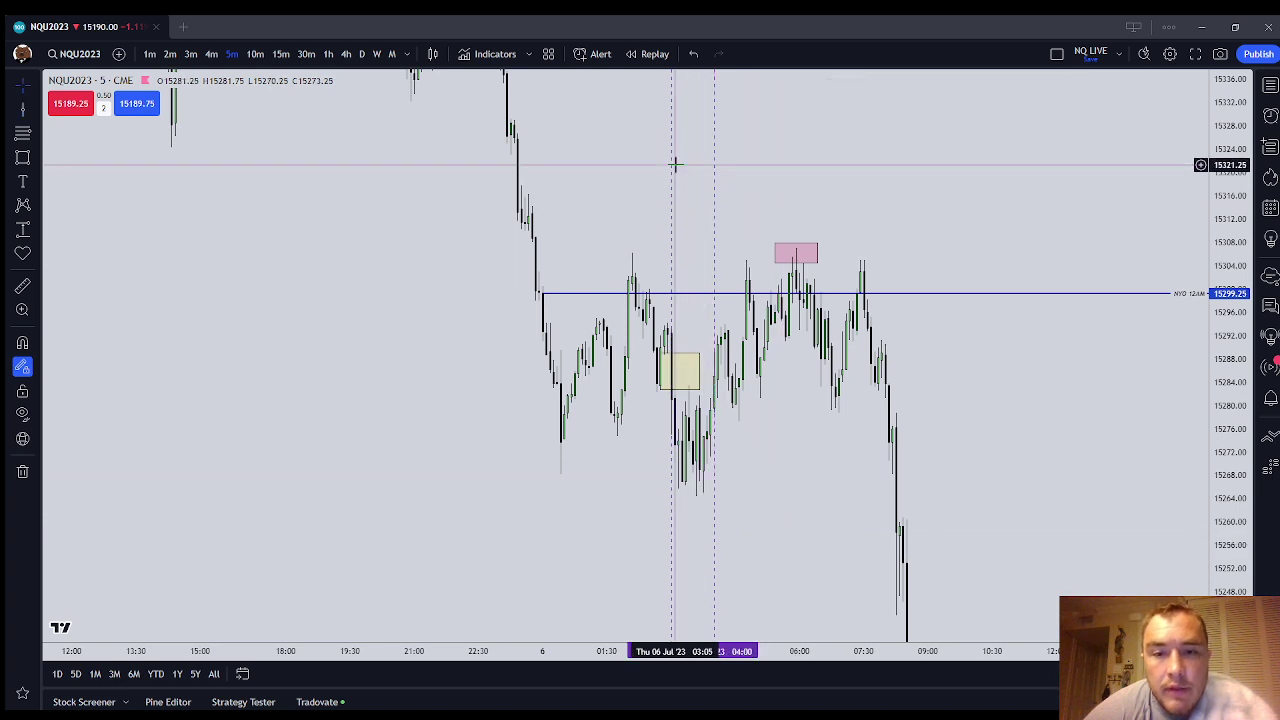
Step: Extend the yellow rectangle's end to about 04:10, just past the second vertical line
left_click(692, 372)
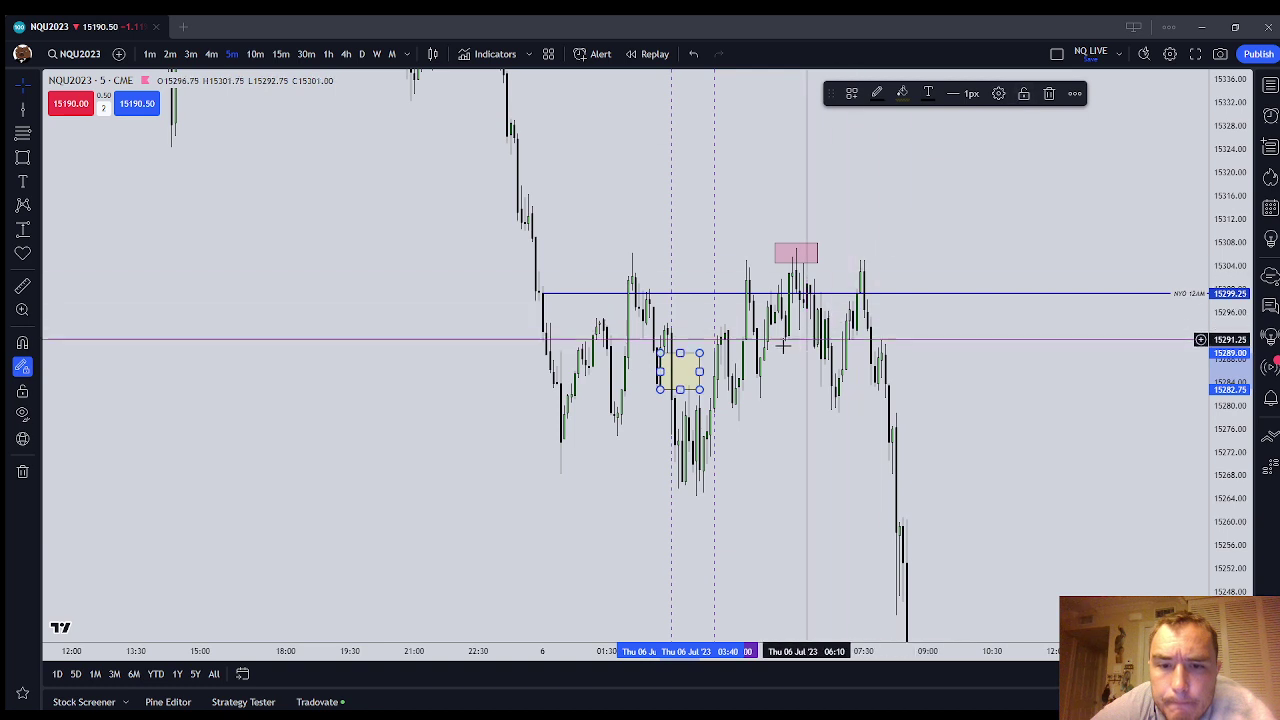
left_click_drag(700, 371, 722, 370)
left_click(799, 419)
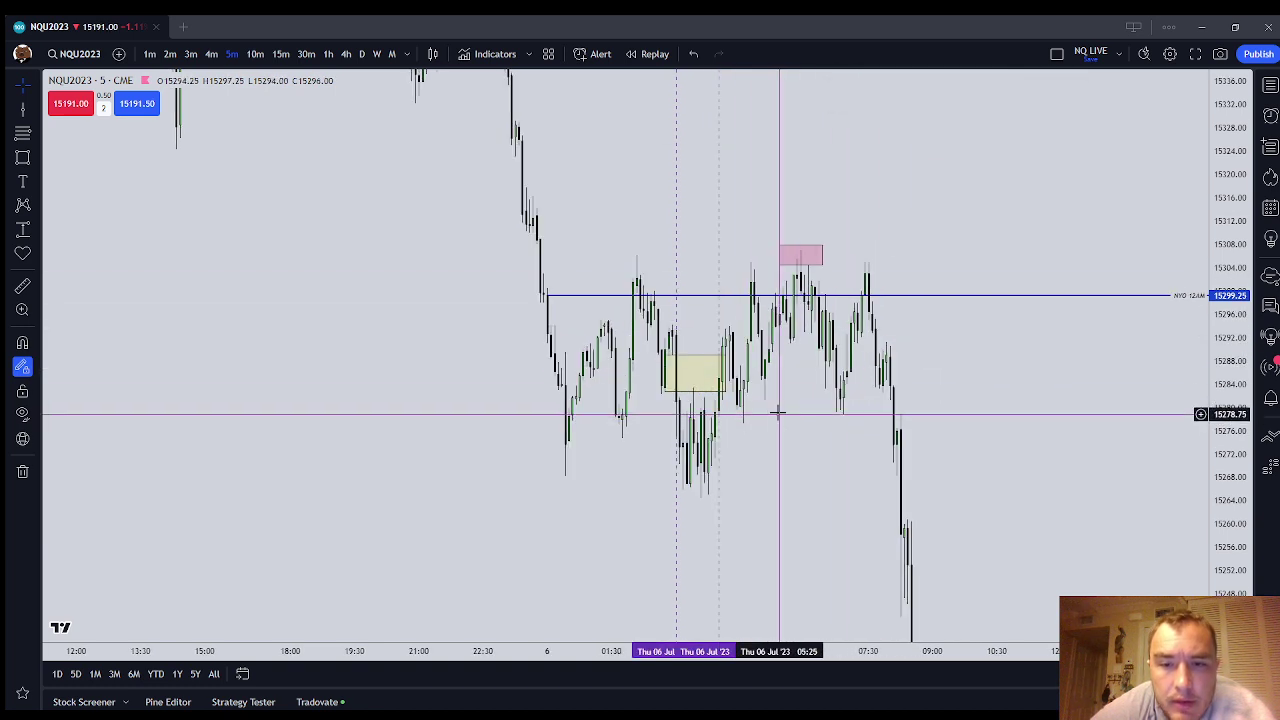
left_click(698, 362)
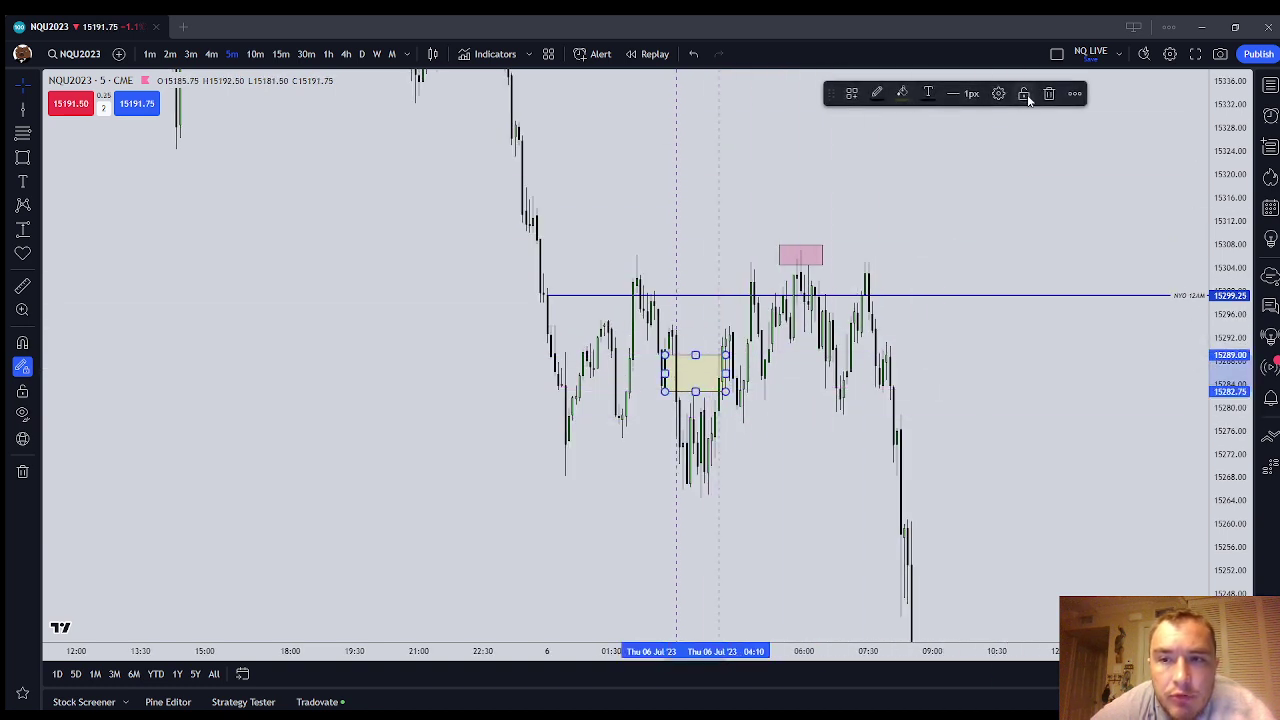
left_click(1033, 210)
Step: Show the trade executions on the chart and examine the buys and sells around the yellow rectangle
left_click_drag(994, 203, 905, 208)
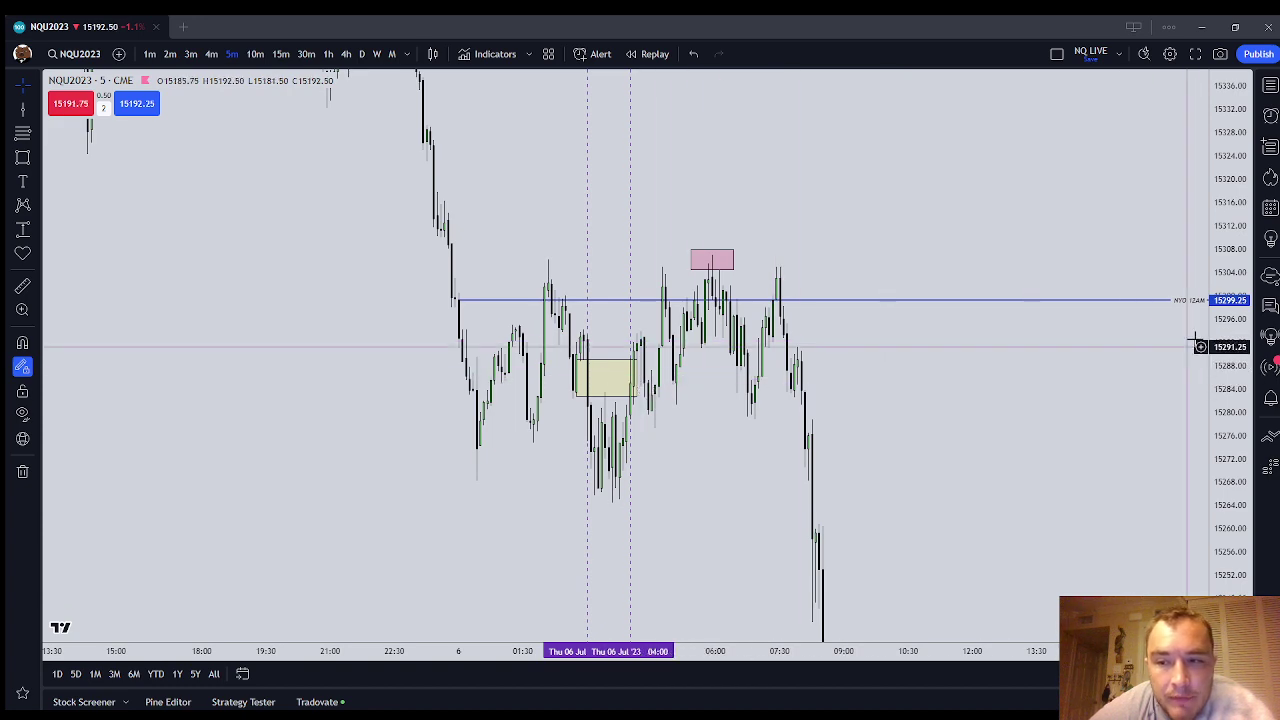
left_click_drag(1231, 338, 1237, 436)
left_click_drag(925, 443, 908, 377)
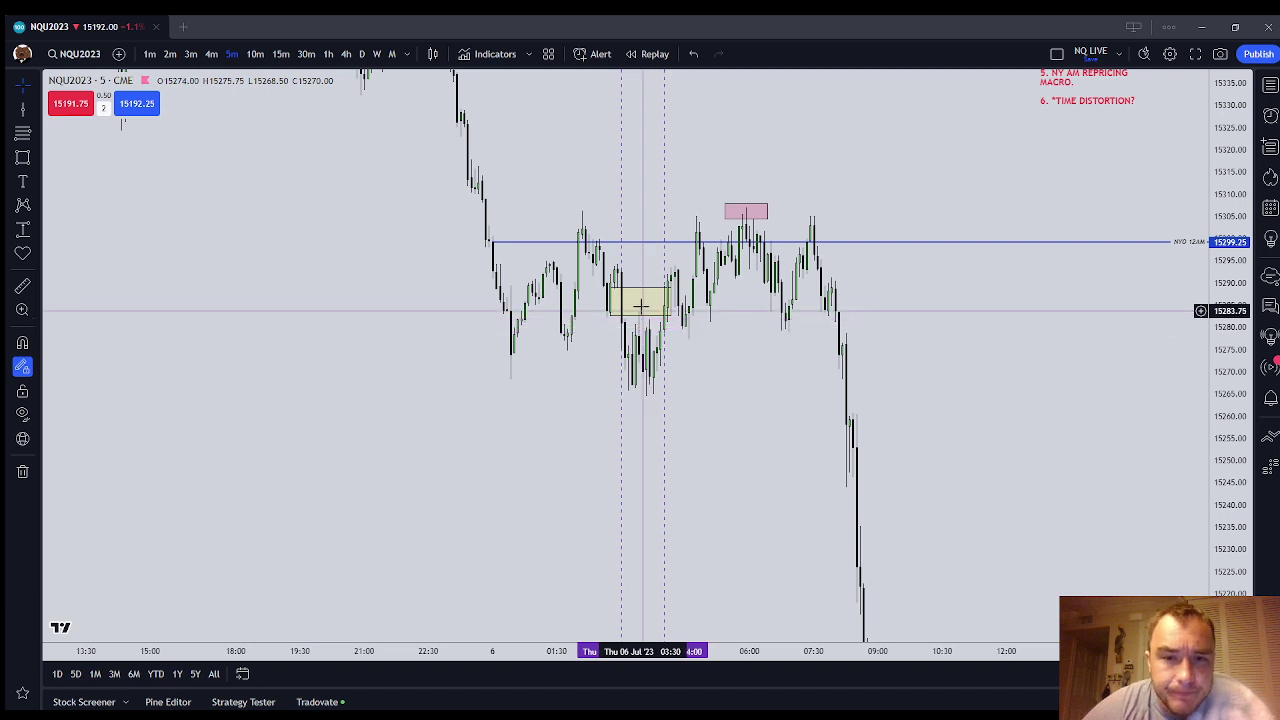
right_click(749, 366)
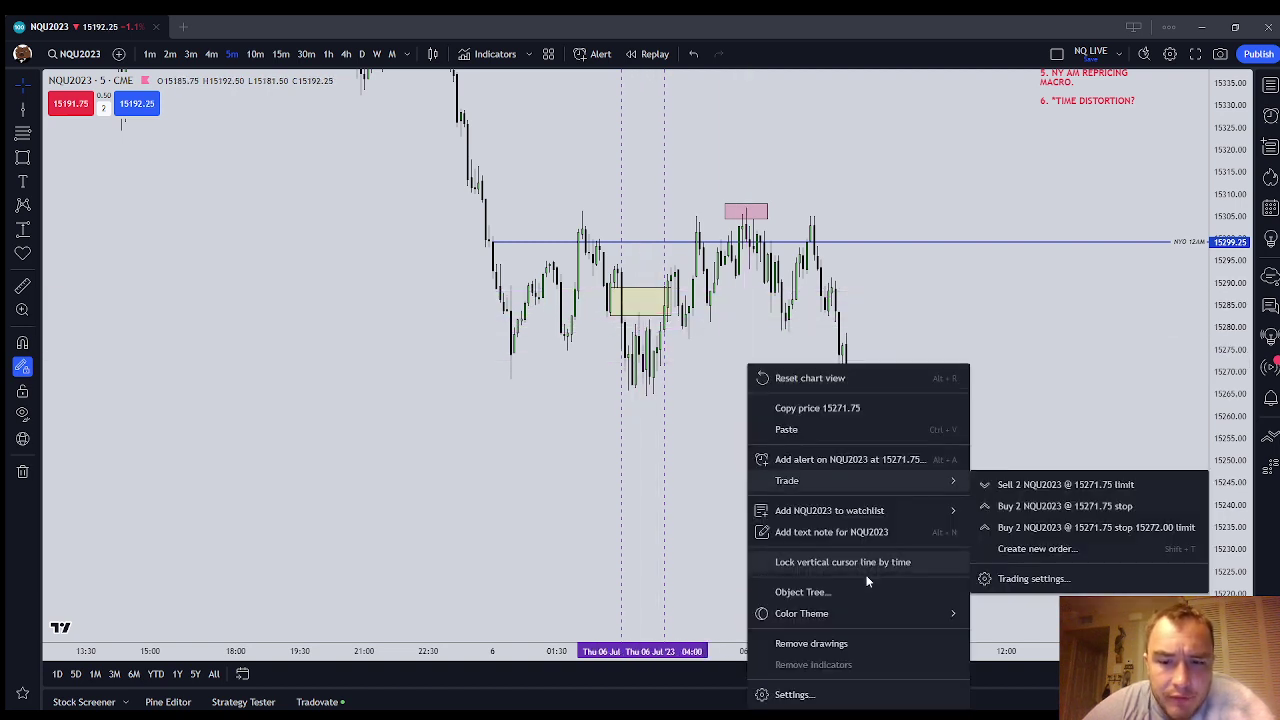
left_click(849, 689)
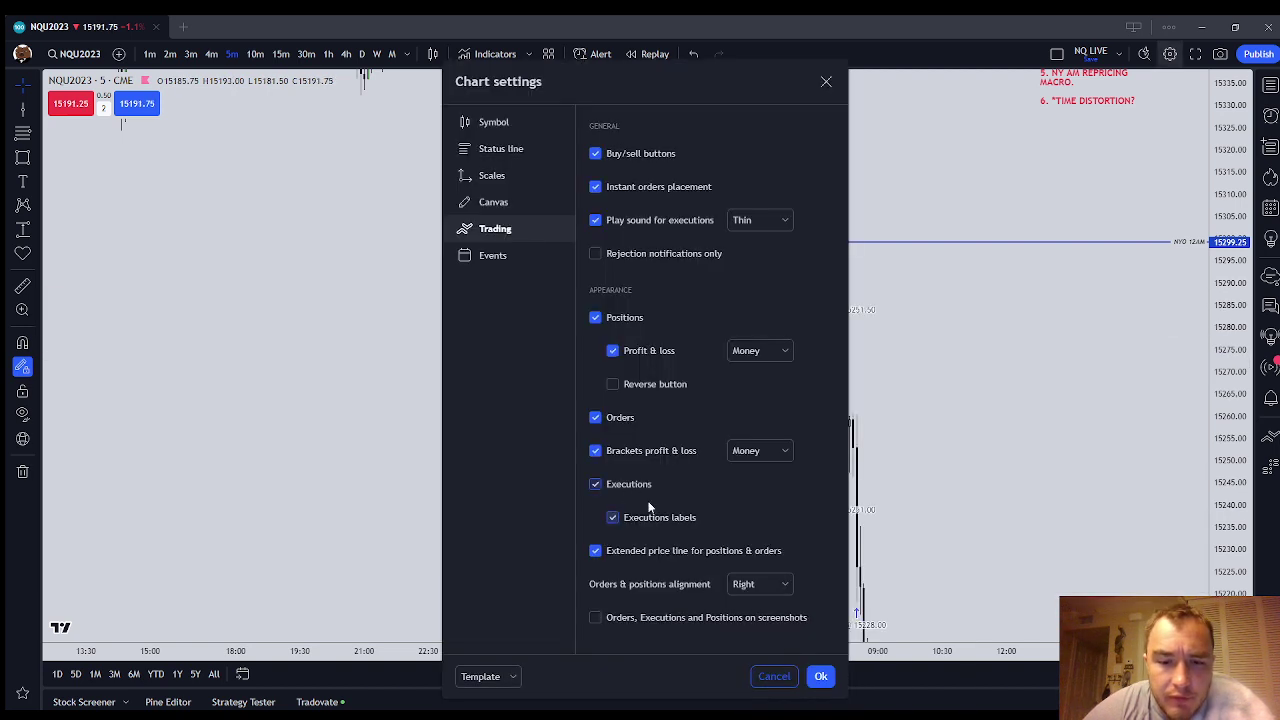
left_click(820, 676)
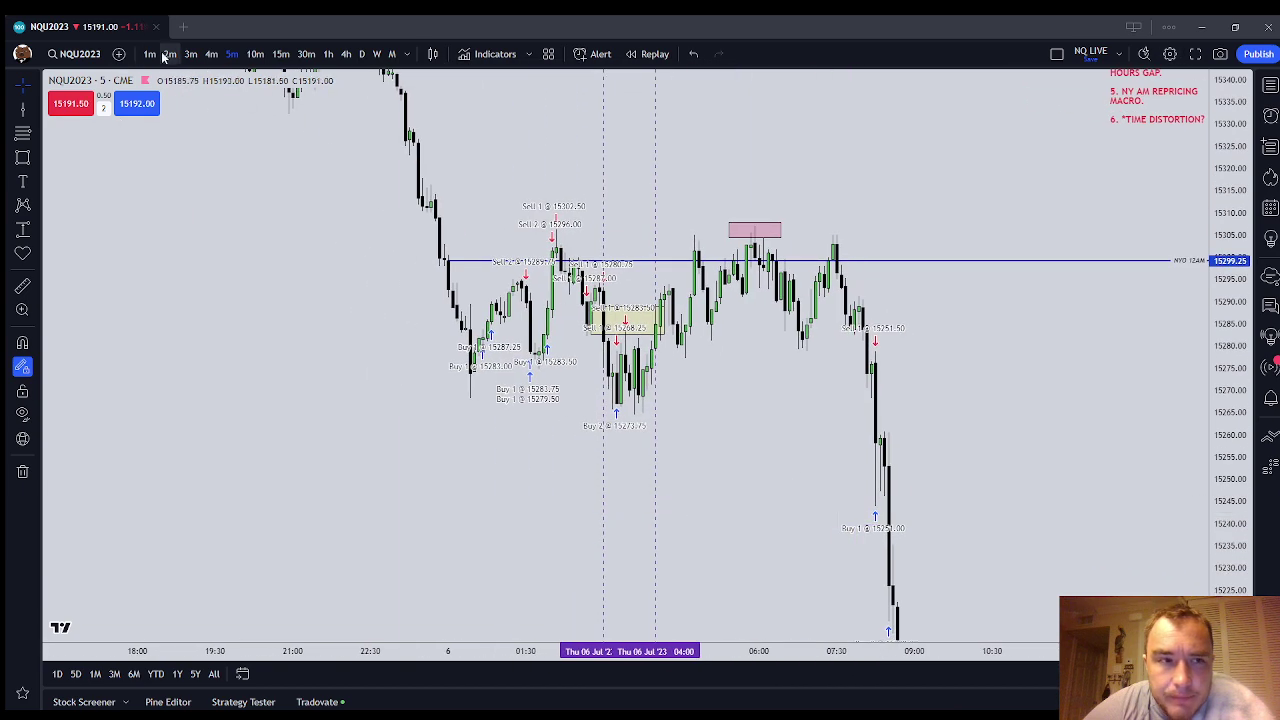
left_click_drag(1222, 508, 1222, 210)
scroll(880, 382, "up", 5)
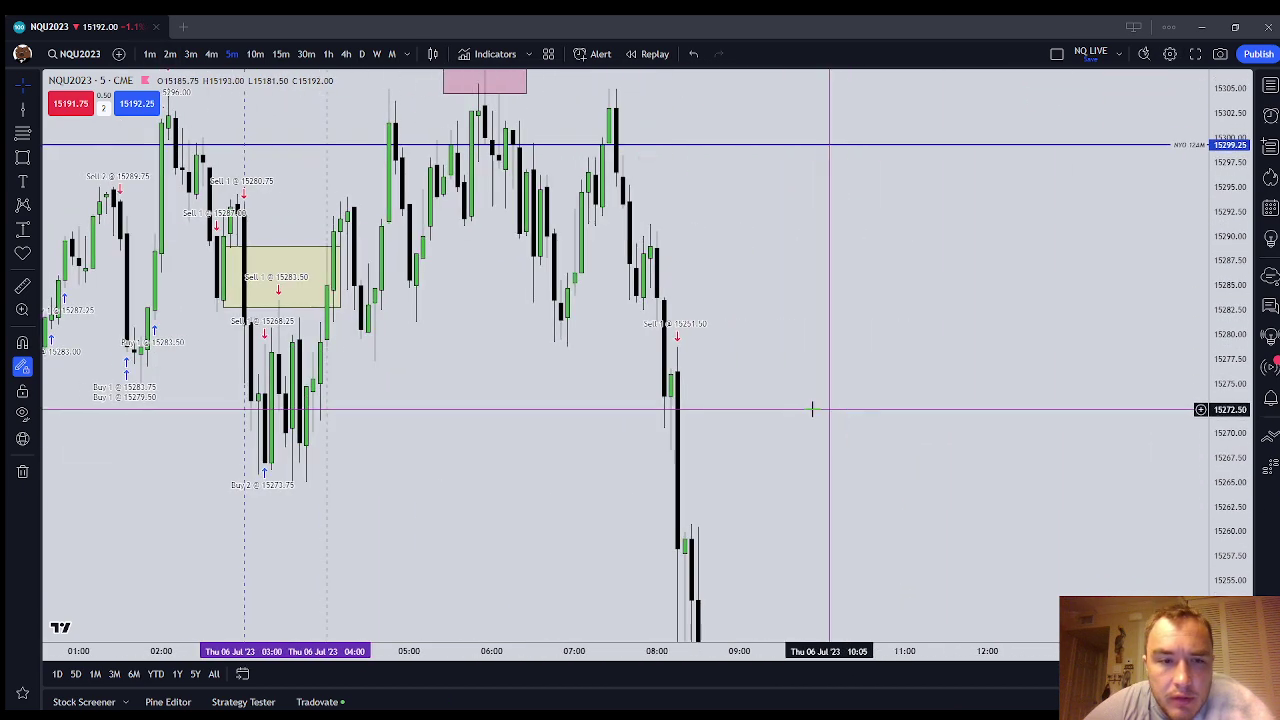
left_click_drag(384, 383, 597, 383)
scroll(490, 290, "up", 1)
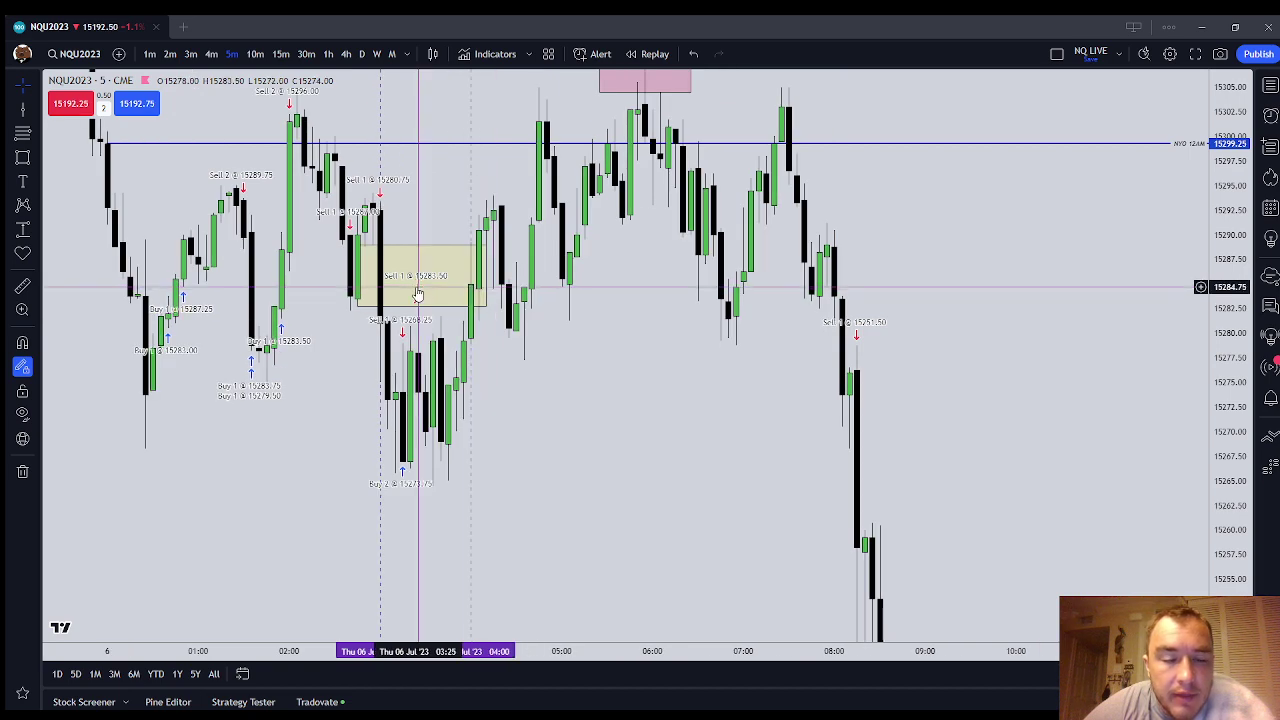
left_click_drag(418, 295, 481, 330)
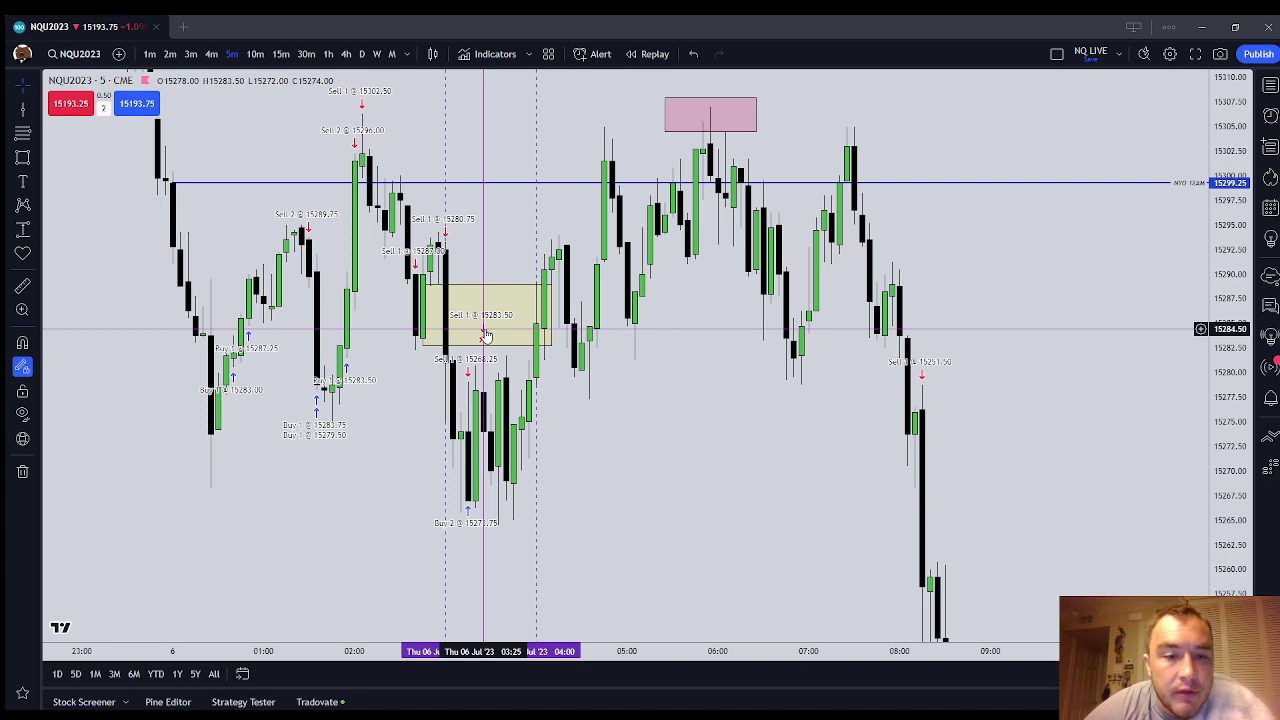
scroll(1079, 500, "down", 4)
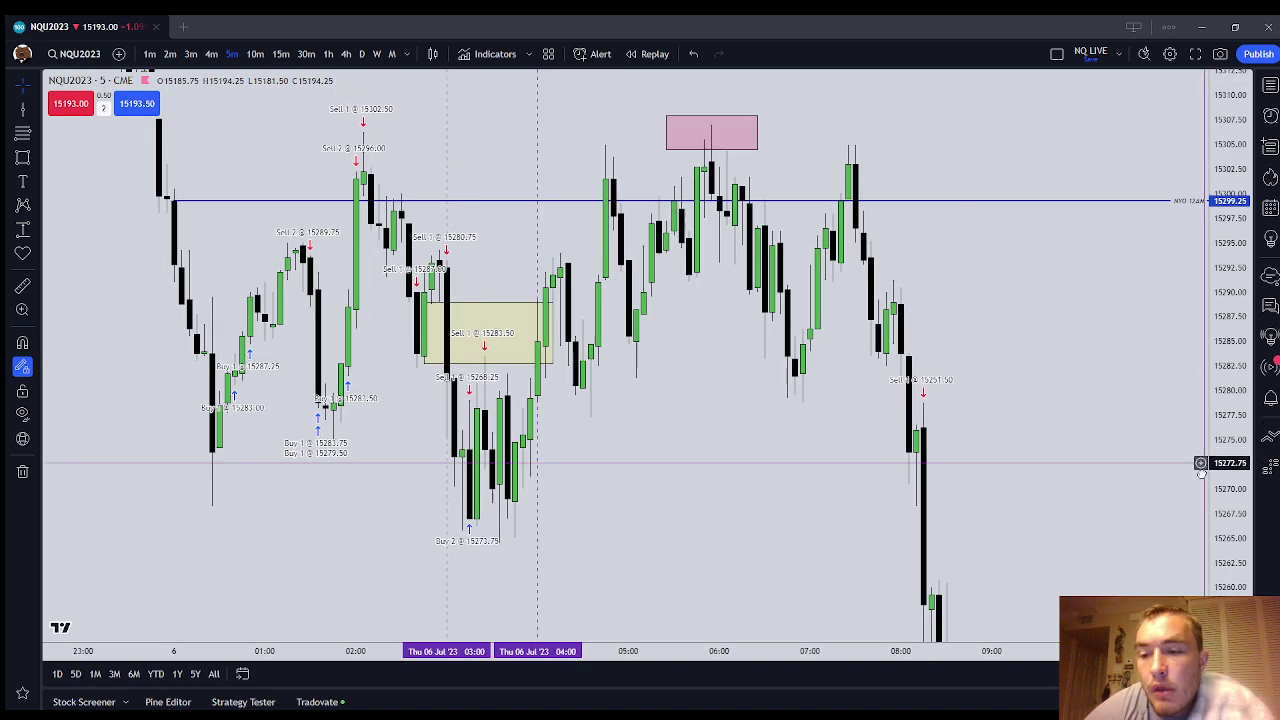
Step: Hide the trade executions on the chart in the trading settings
right_click(1079, 500)
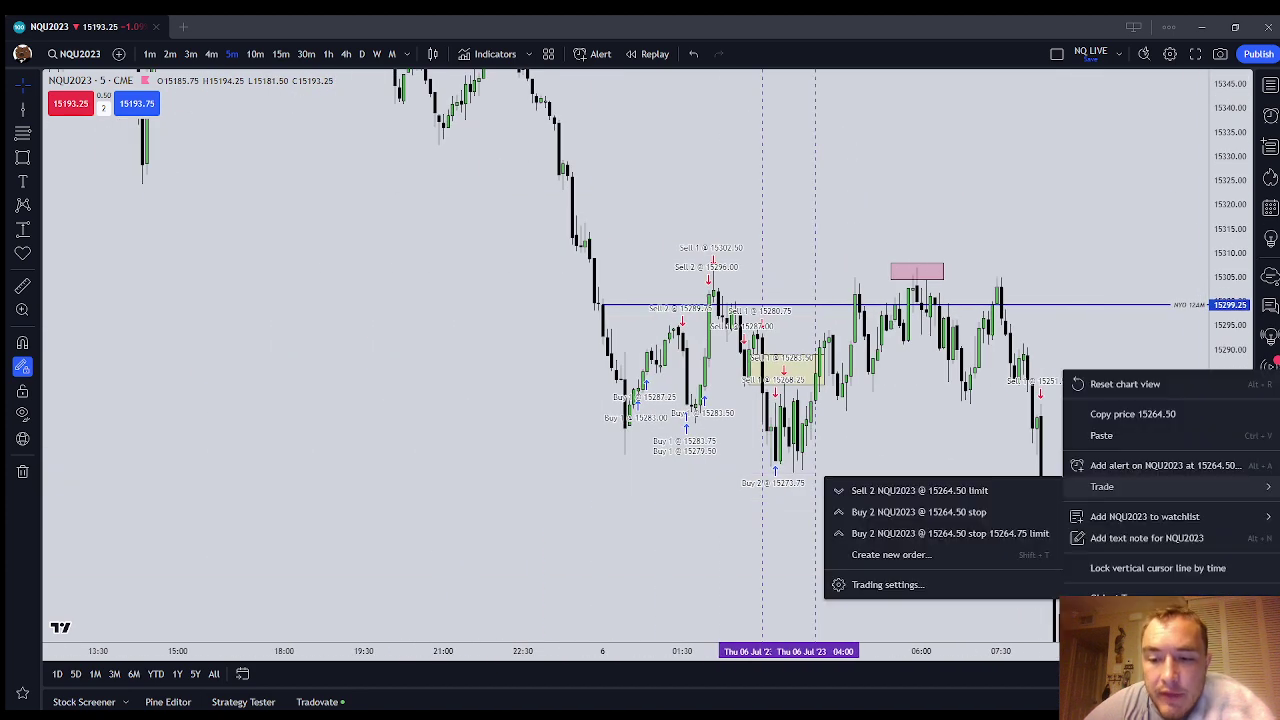
left_click(1098, 566)
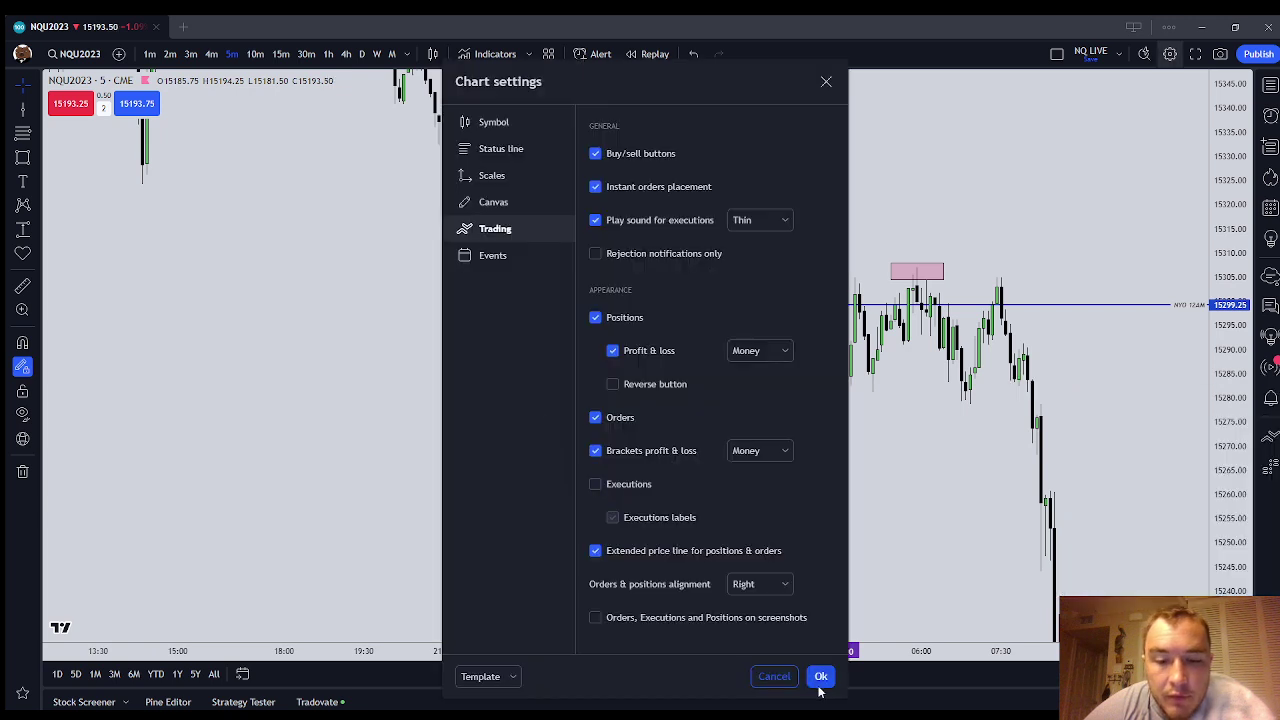
left_click(820, 677)
Step: Switch the chart to the 1-hour timeframe and show the price action from late June to 6 July
left_click_drag(1238, 371, 1234, 385)
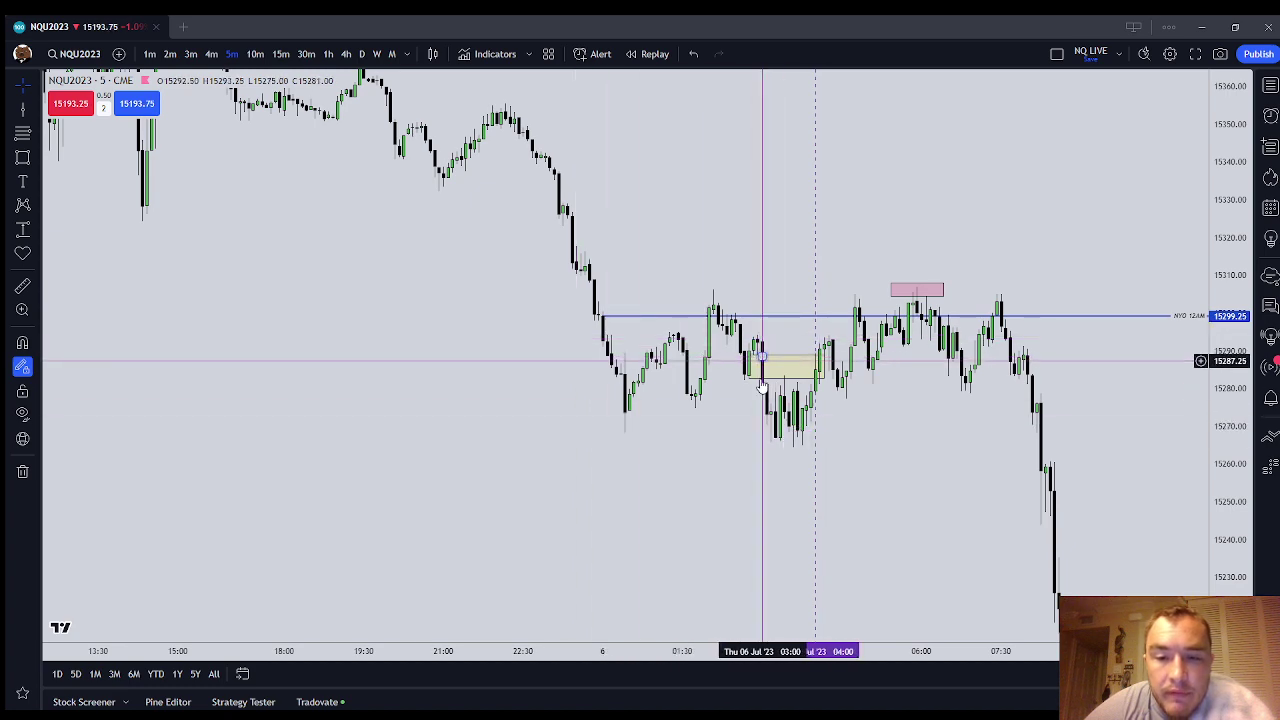
left_click_drag(912, 411, 789, 467)
scroll(790, 464, "down", 3)
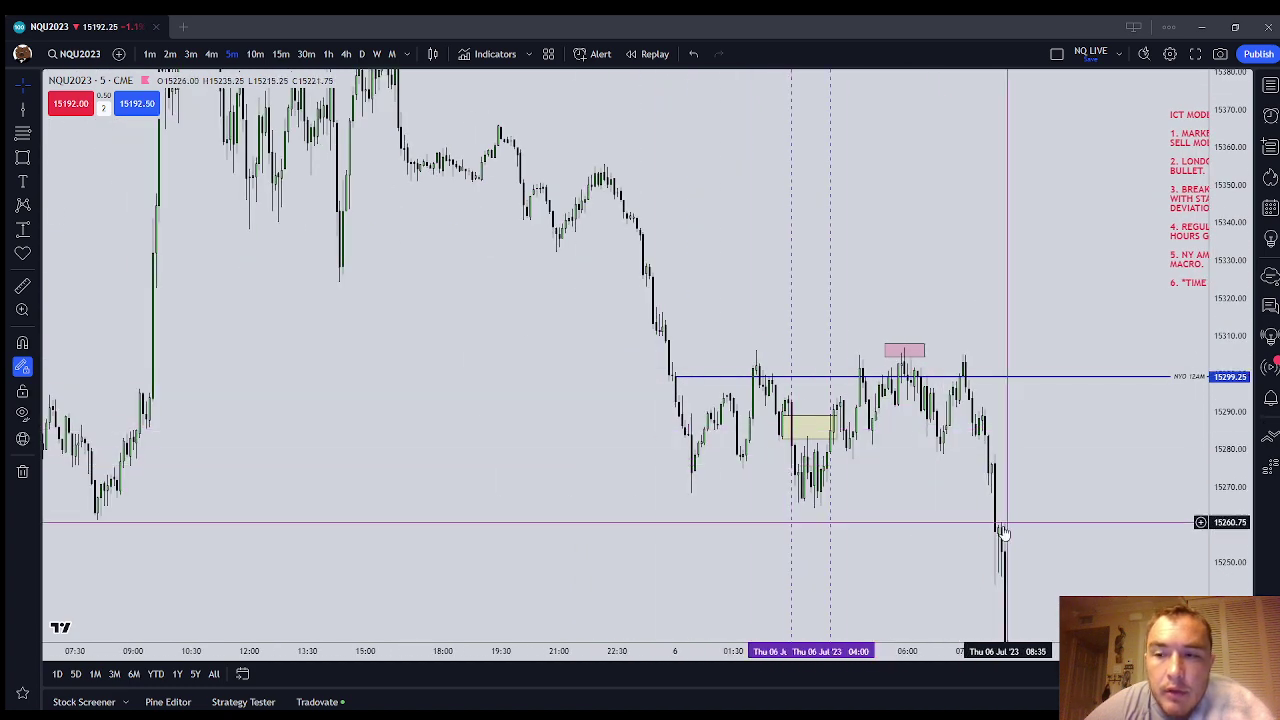
left_click_drag(1004, 524, 905, 551)
left_click_drag(962, 338, 891, 254)
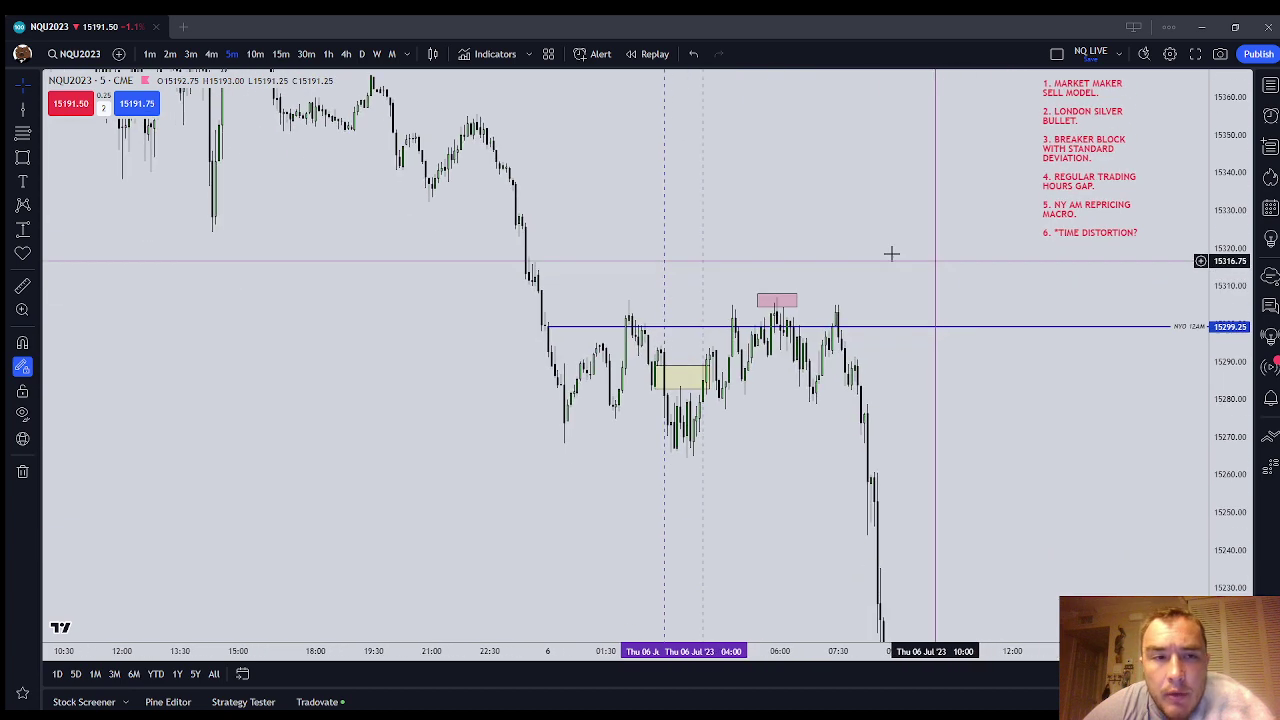
left_click(328, 54)
left_click_drag(1232, 204, 1276, 590)
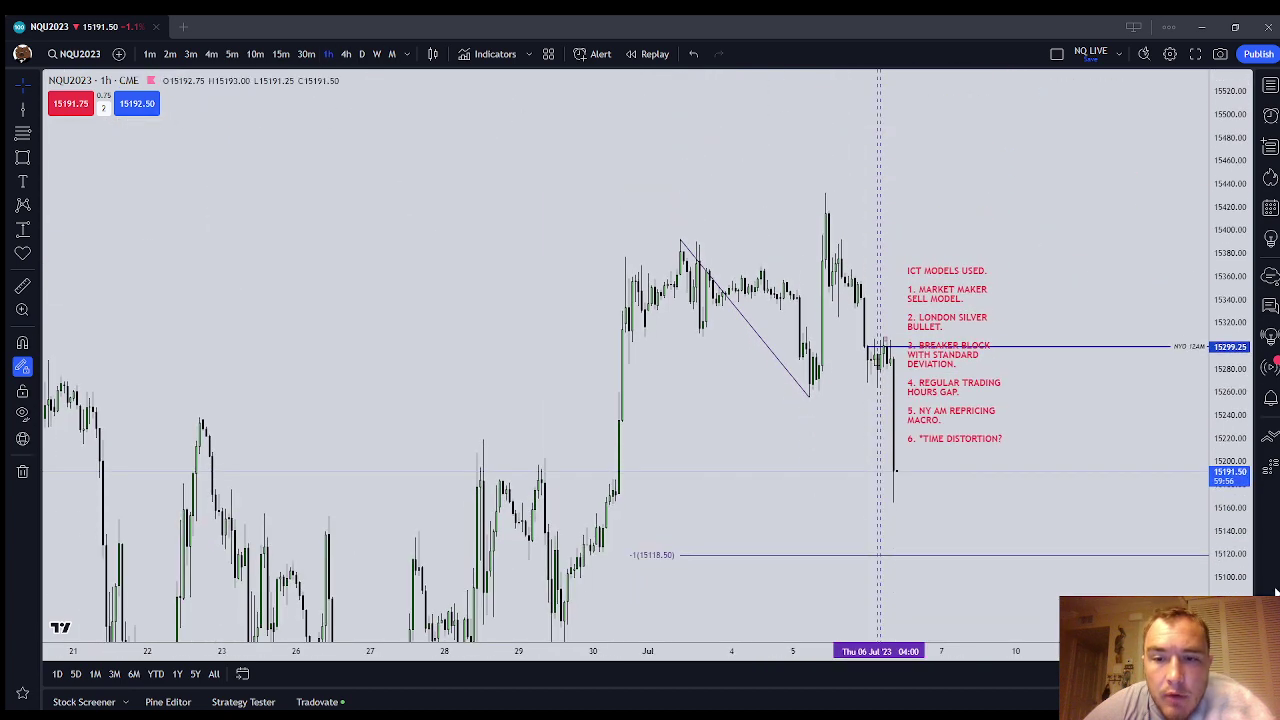
scroll(1151, 523, "up", 1)
left_click_drag(1107, 485, 1161, 558)
scroll(1160, 558, "up", 2)
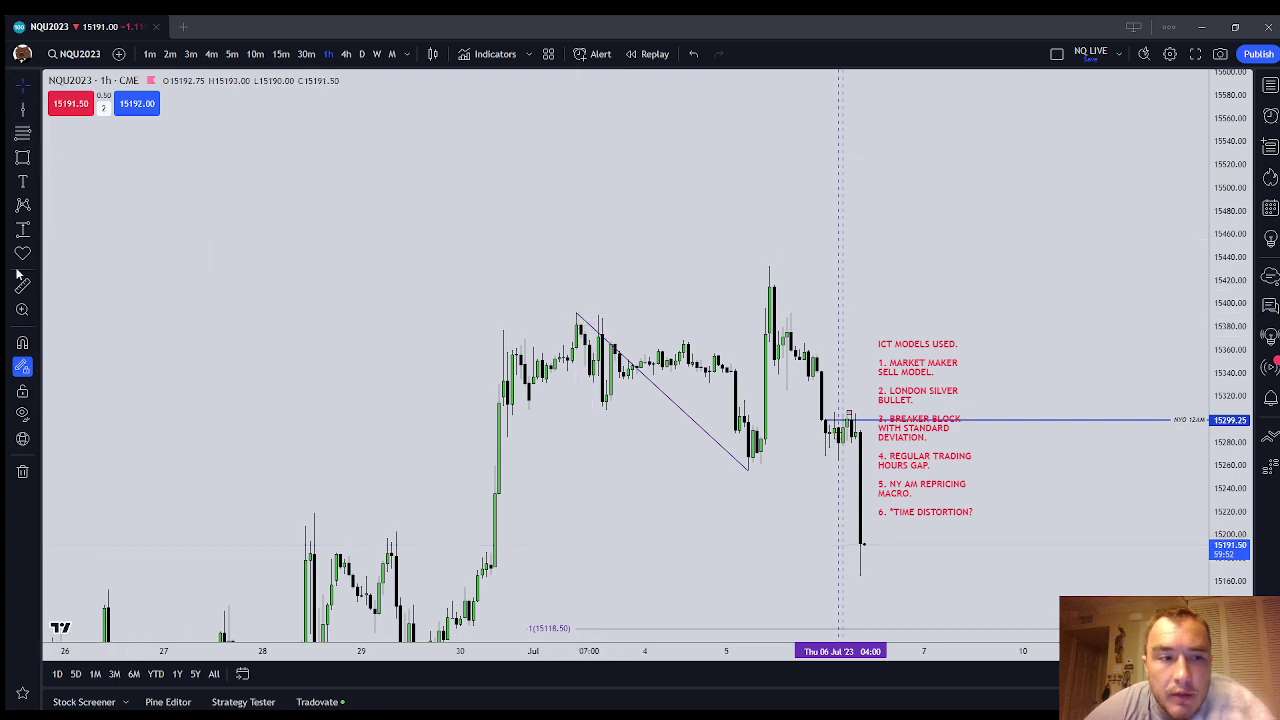
Step: Circle the 3 July swing high, the 5 July swing low and the 5 July high with the Brush
left_click(37, 120)
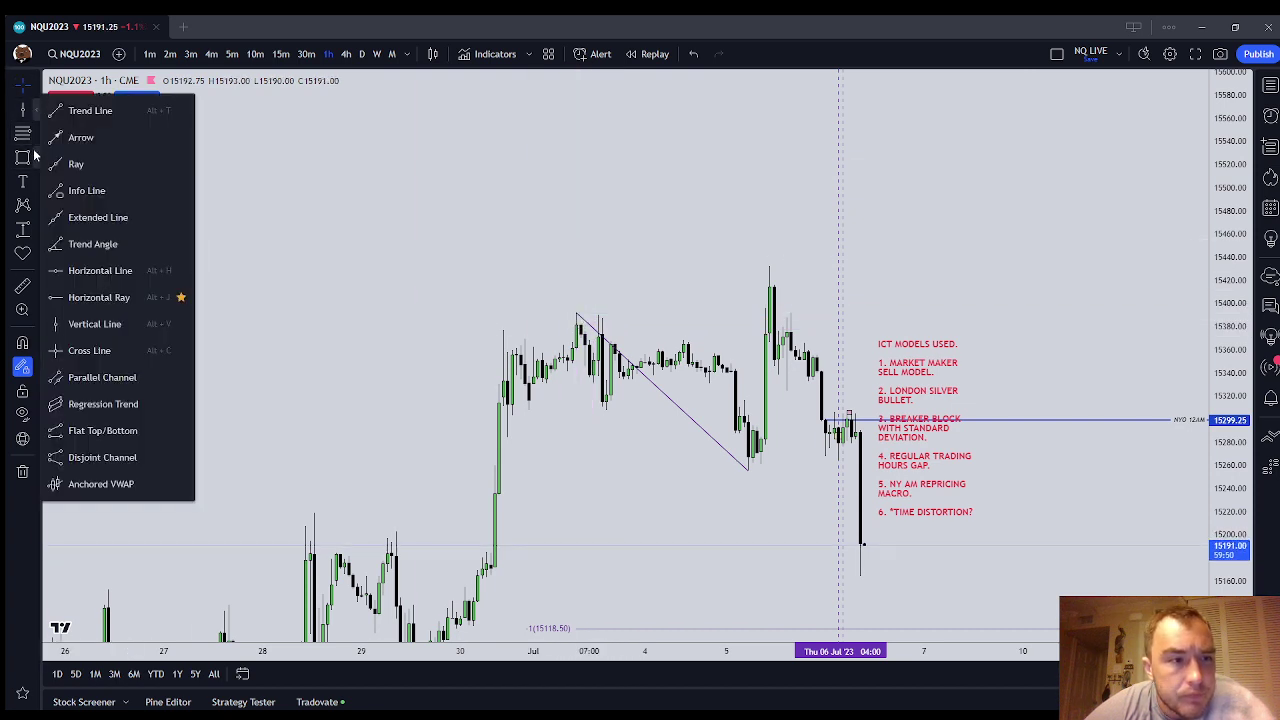
left_click(37, 159)
left_click(44, 186)
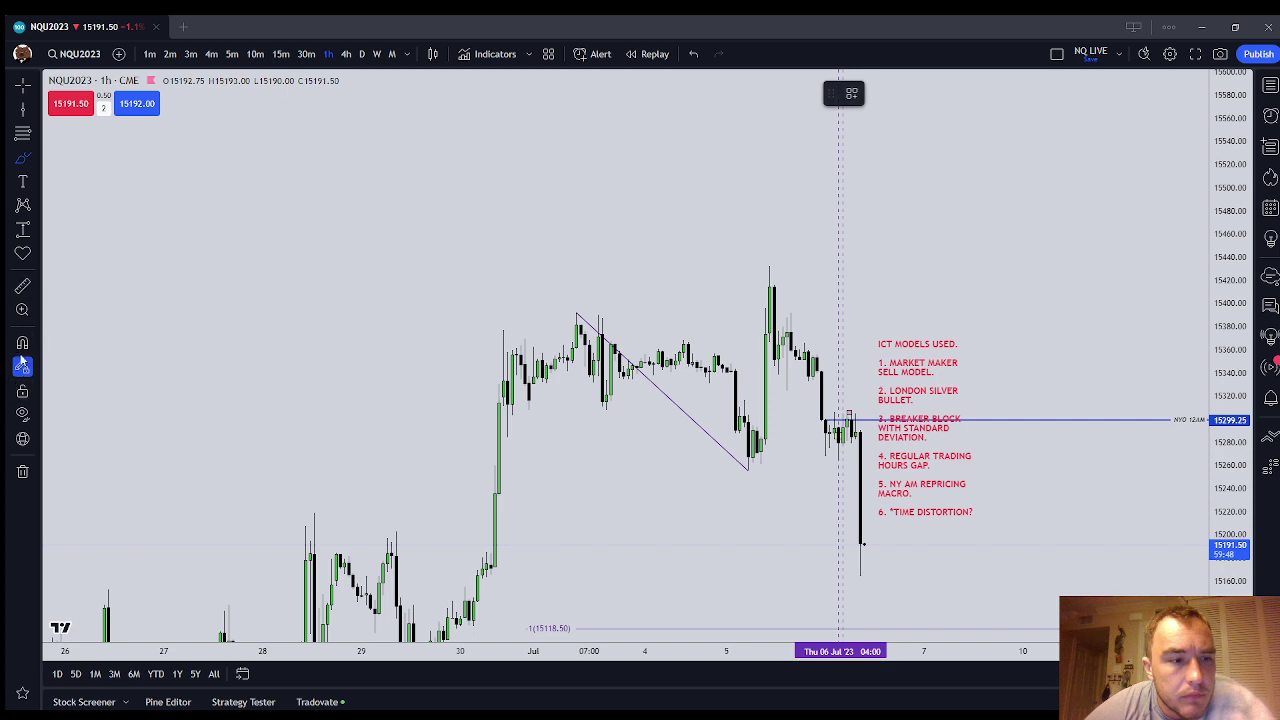
mouse_move(575, 307)
left_mouse_down()
mouse_move(557, 308)
mouse_move(573, 310)
left_mouse_up()
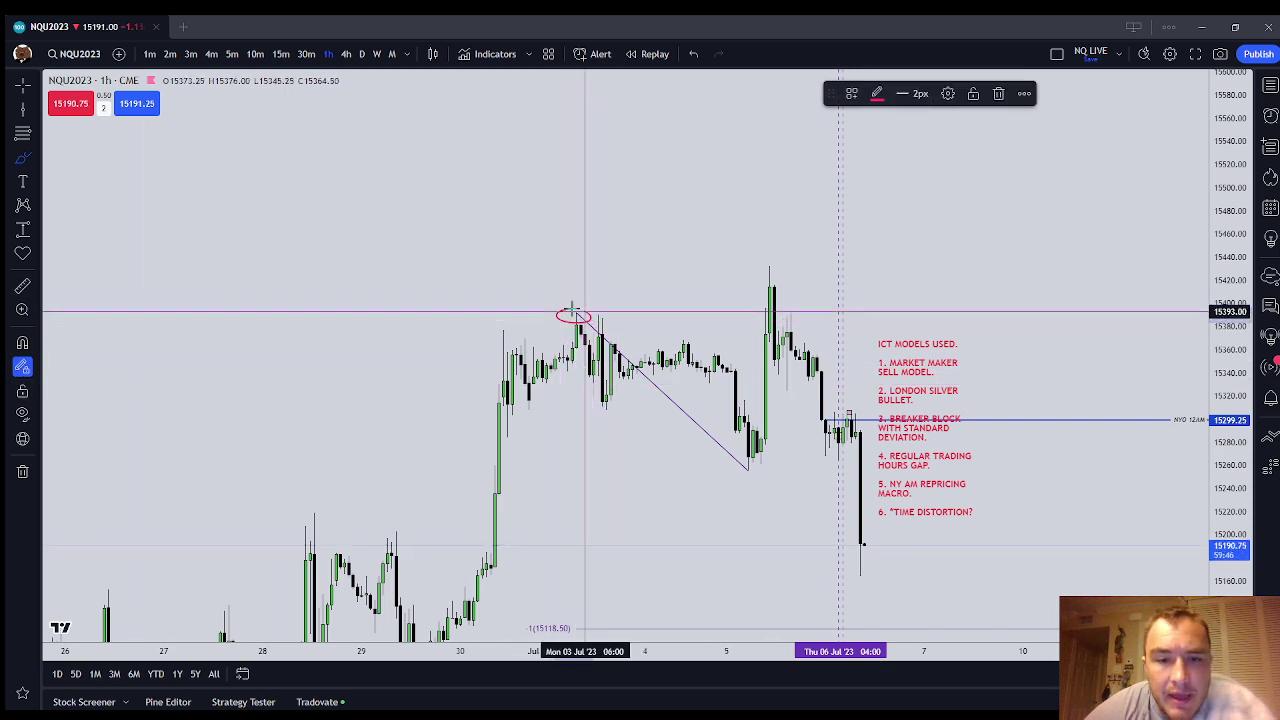
left_click_drag(749, 460, 755, 466)
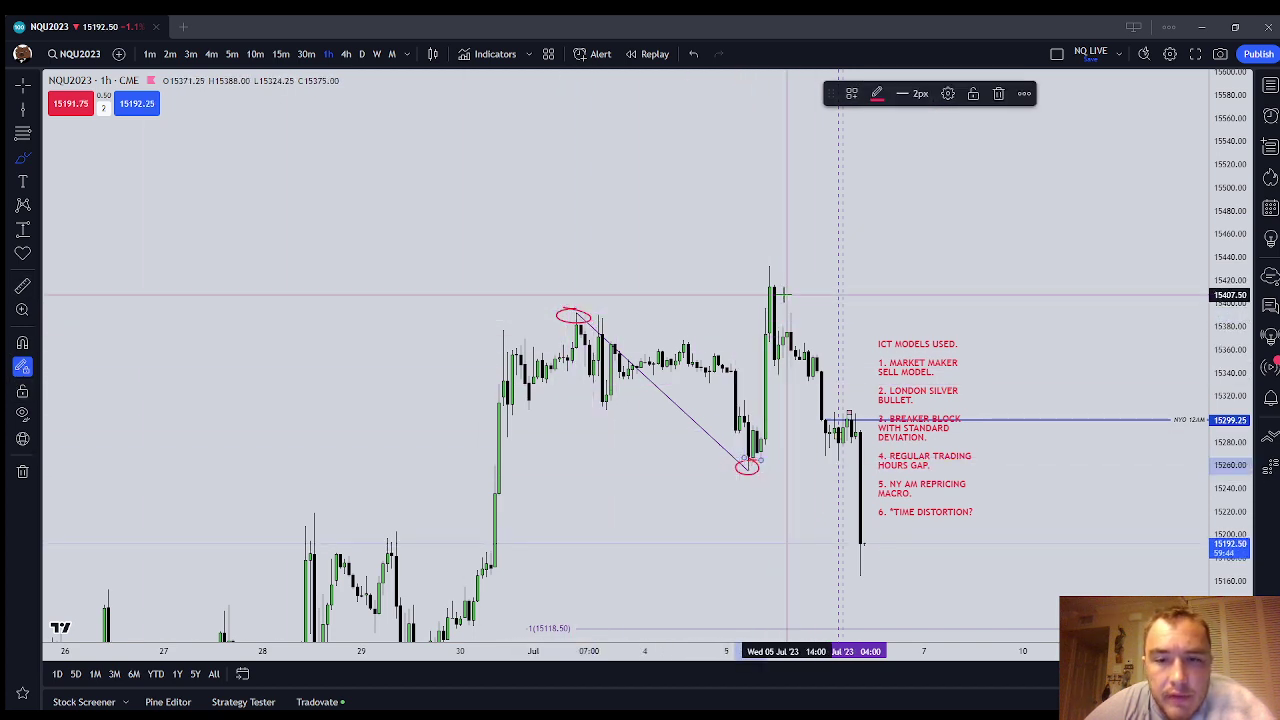
mouse_move(771, 263)
left_mouse_down()
mouse_move(766, 280)
mouse_move(777, 264)
left_mouse_up()
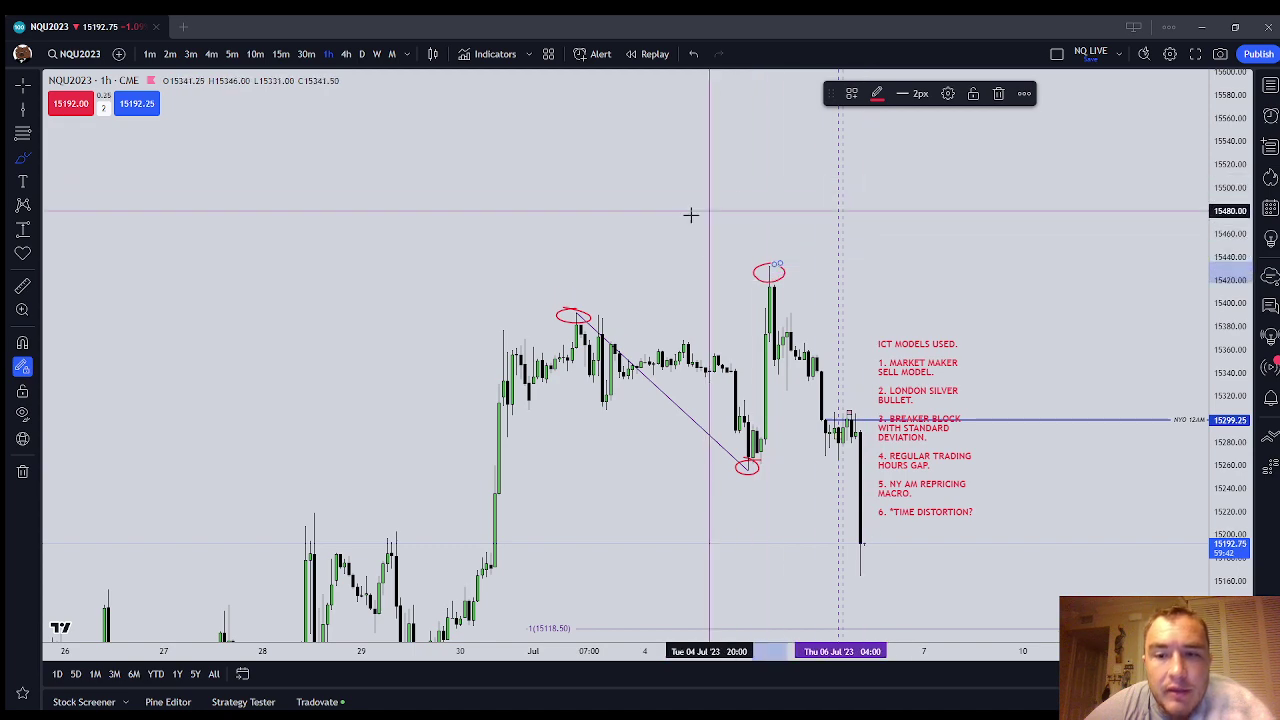
key("Escape")
Step: Draw a horizontal line across the chart at the circled 5 July high, at 15433.25
left_click_drag(676, 259, 652, 232)
scroll(532, 527, "down", 3)
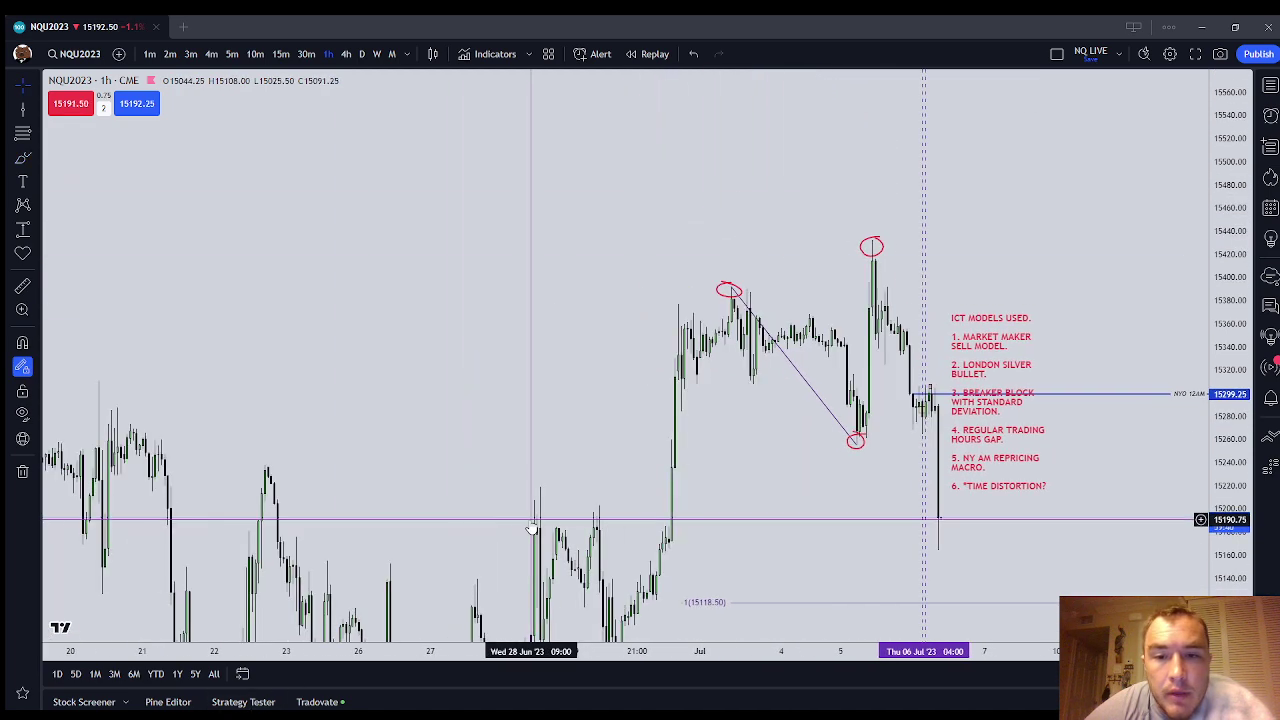
scroll(760, 297, "down", 2)
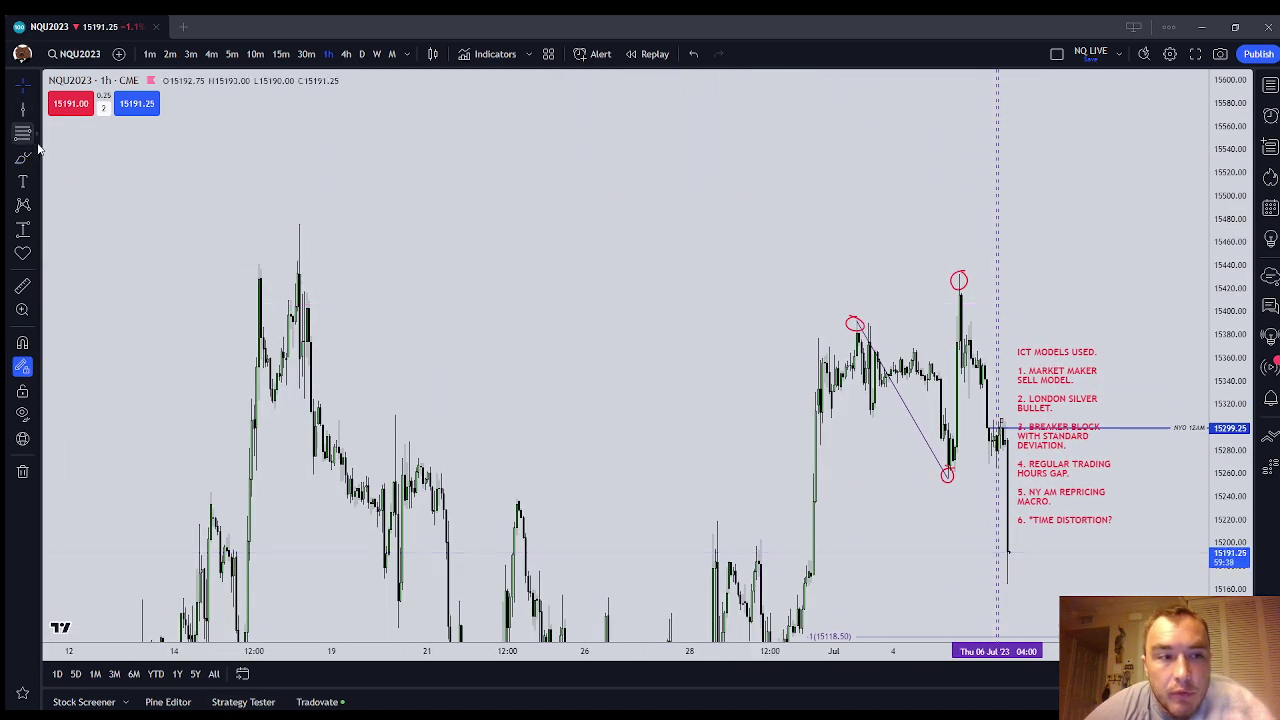
left_click(38, 110)
left_click(100, 270)
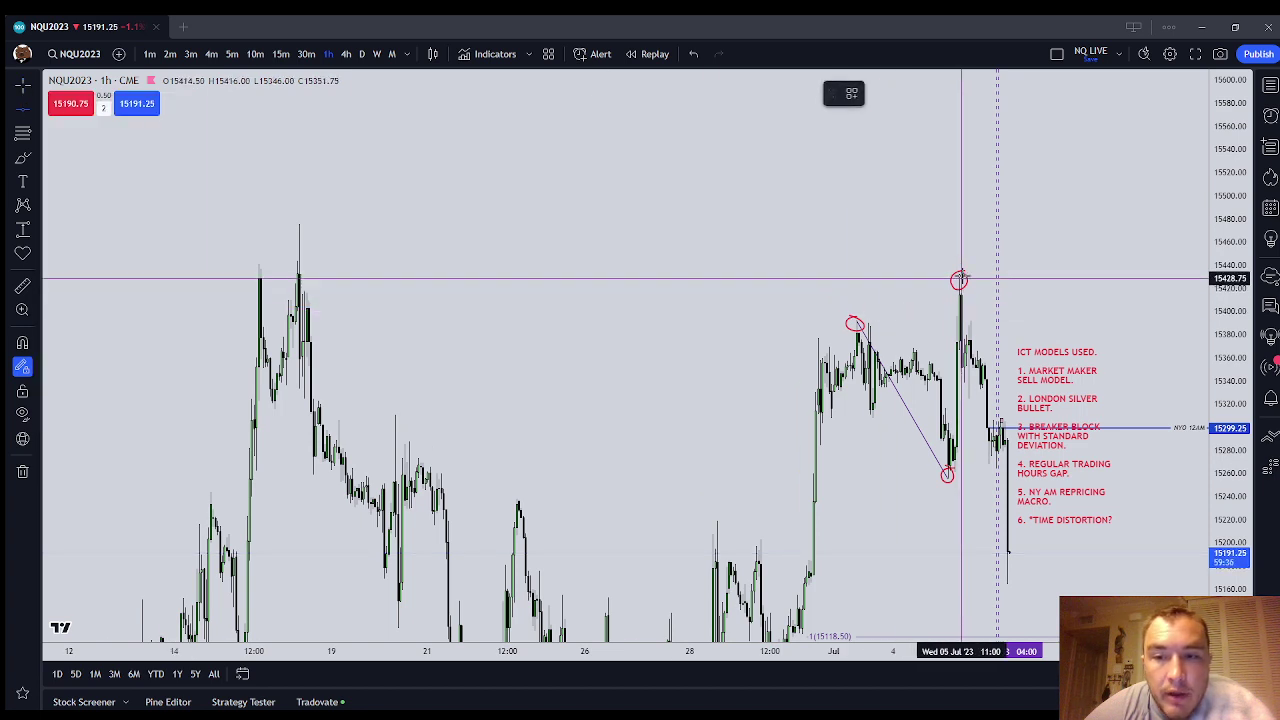
left_click(868, 273)
key("Escape")
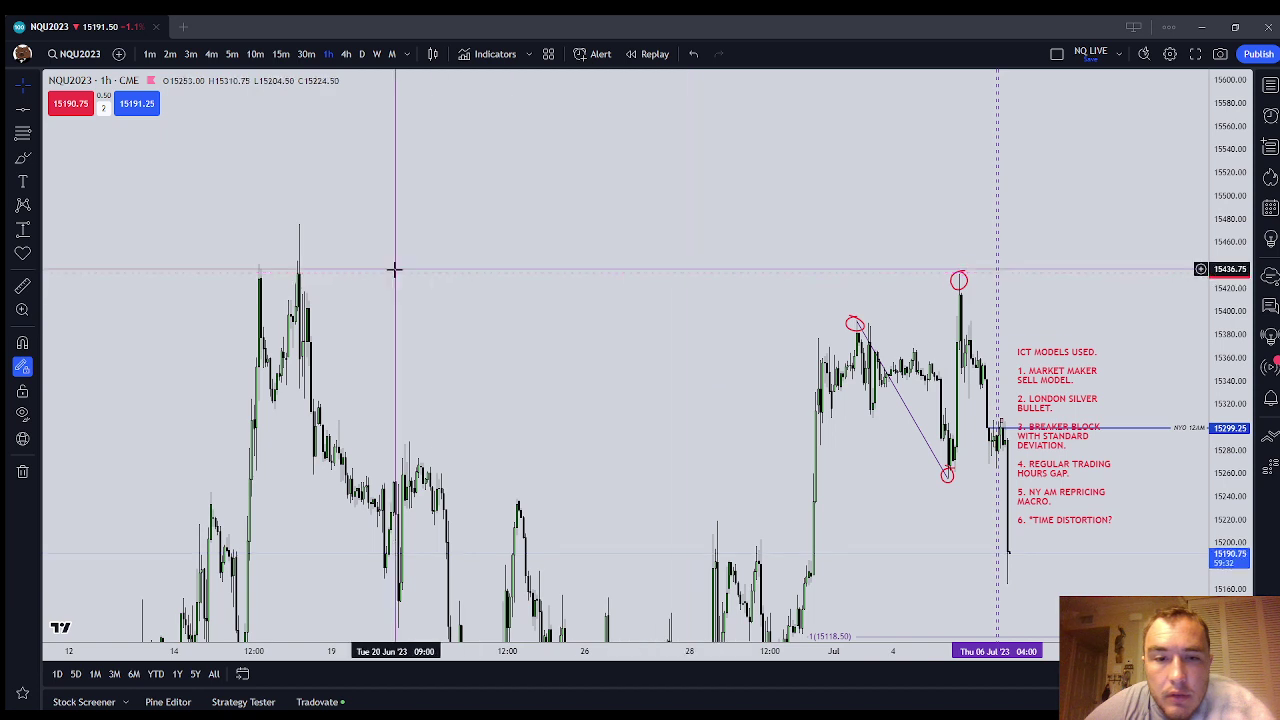
Step: Change the colour of the dashed horizontal line at the 5 July high to purple
left_click(714, 273)
left_click(878, 94)
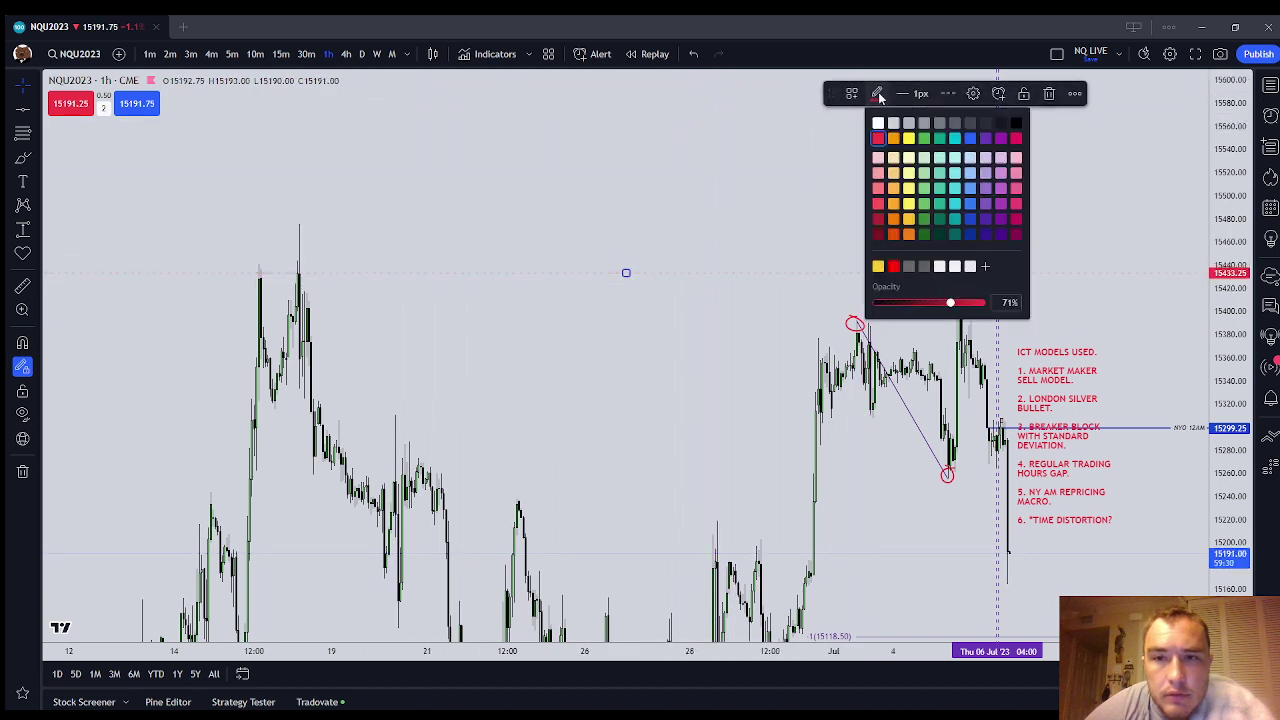
left_click(985, 139)
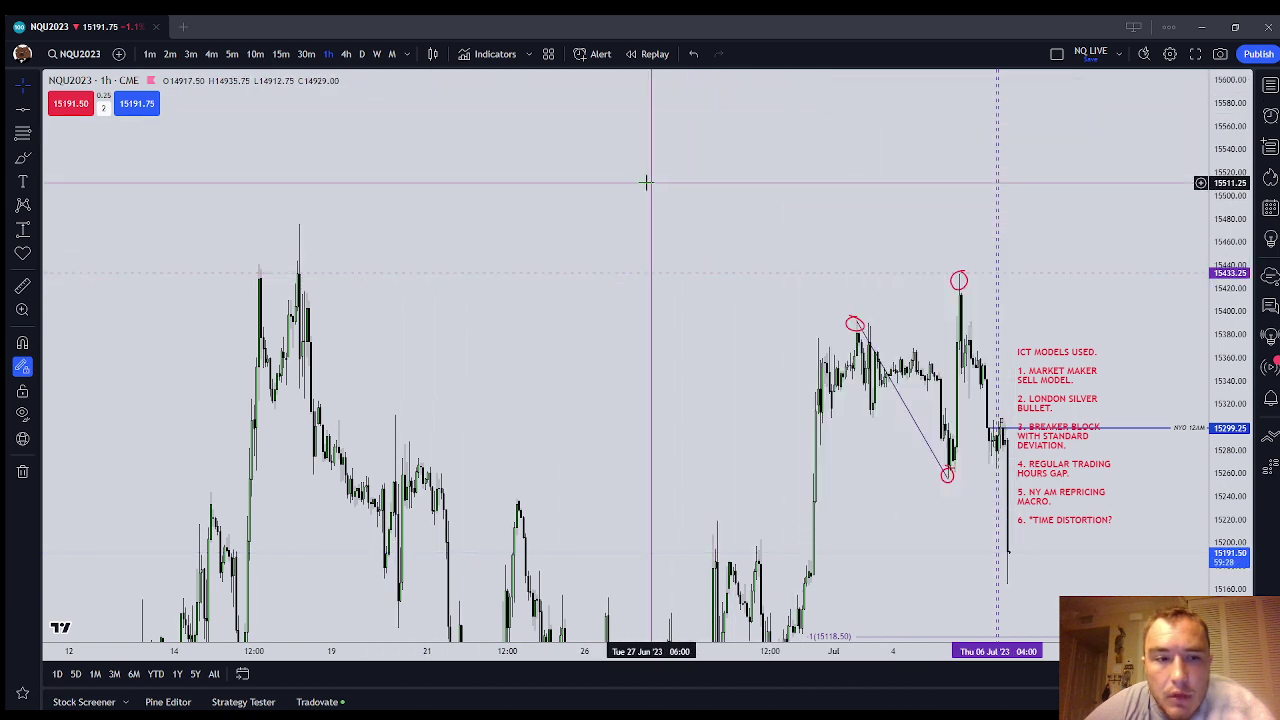
Step: Mark the 16 June peak near the dashed purple line with two flat ovals using the Brush
left_click_drag(649, 183, 629, 187)
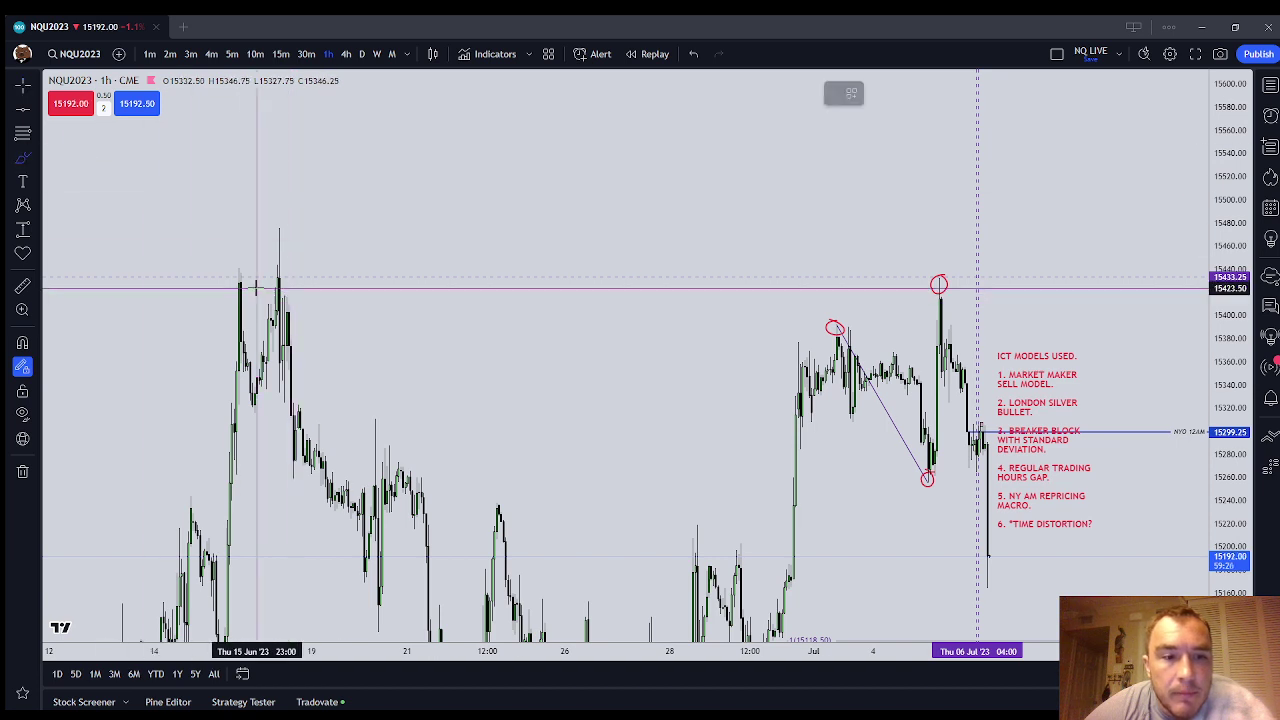
mouse_move(296, 295)
left_mouse_down()
mouse_move(285, 298)
mouse_move(289, 274)
left_mouse_up()
key("Escape")
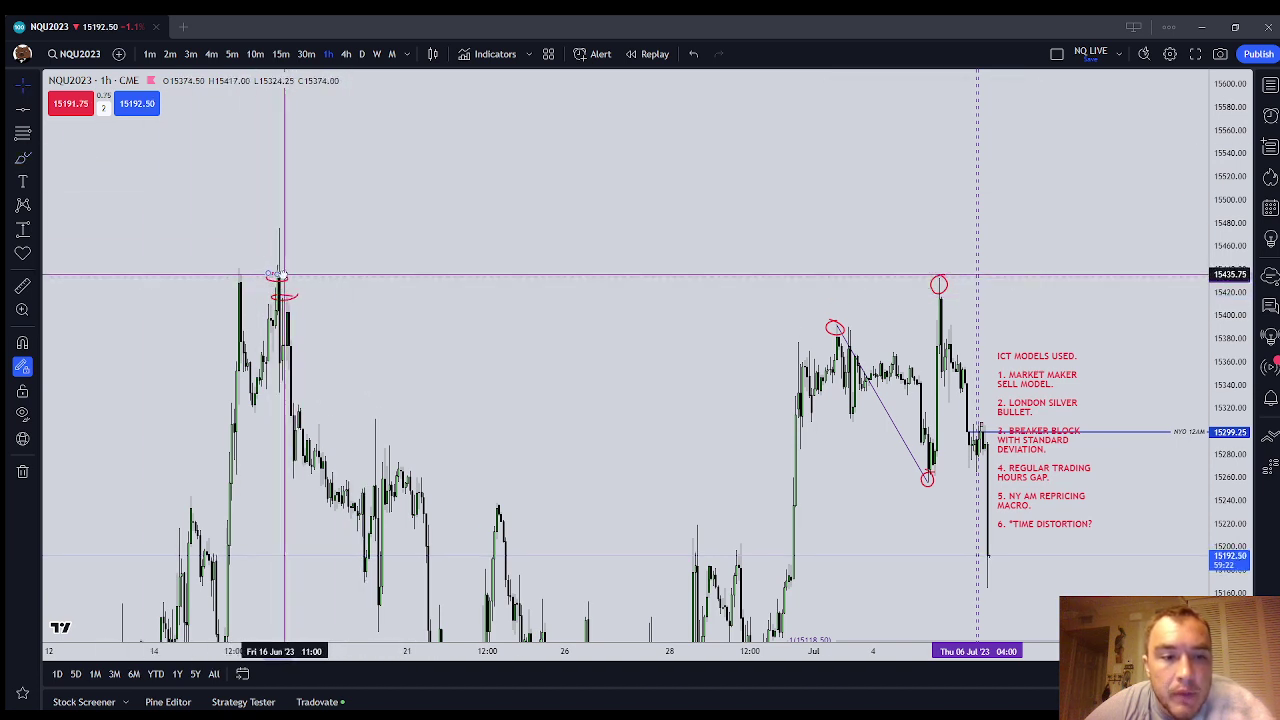
left_click(283, 275)
Step: Move the ICT models note up so that it clears the midnight opening line
left_click(806, 332)
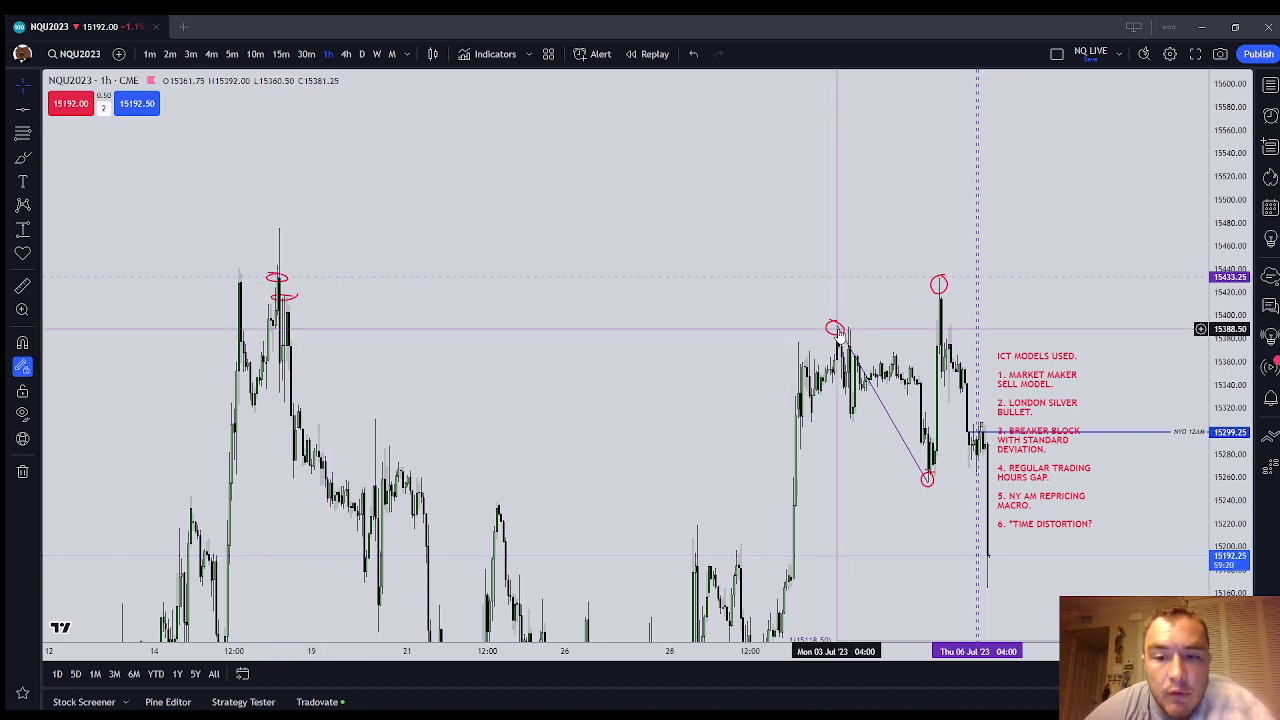
left_click_drag(835, 328, 686, 232)
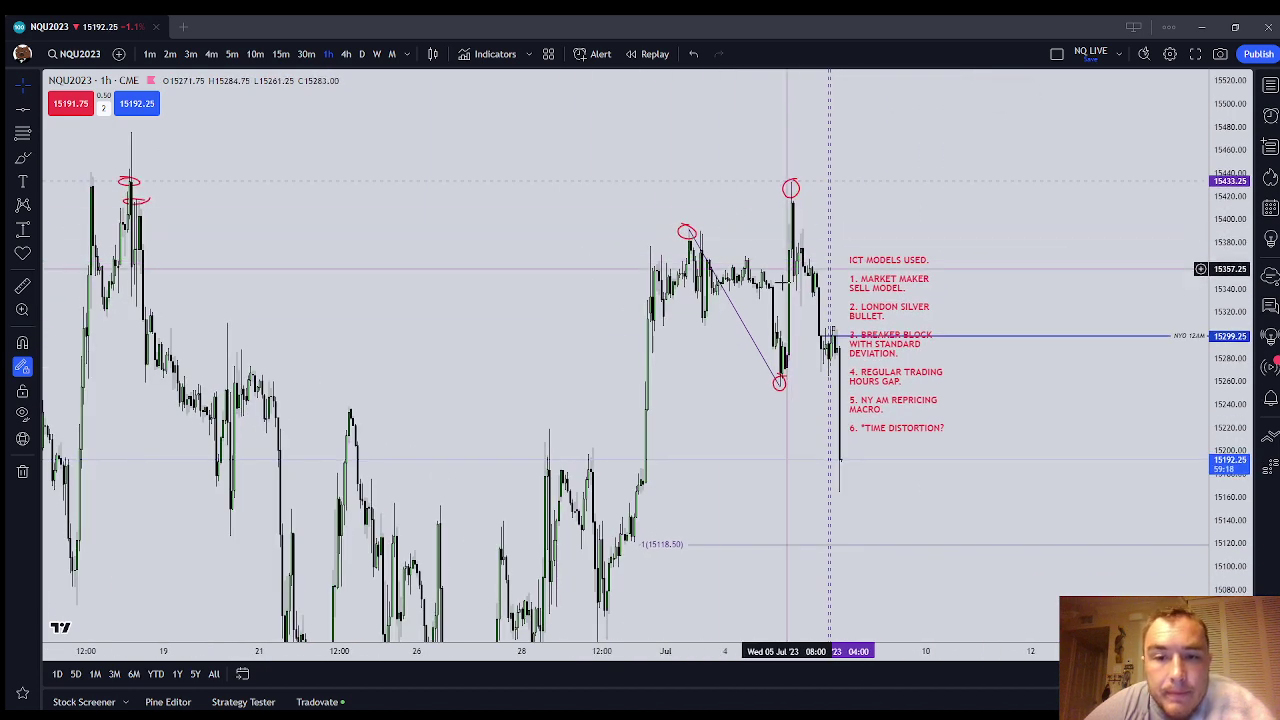
left_click(951, 549)
left_click_drag(829, 546, 989, 535)
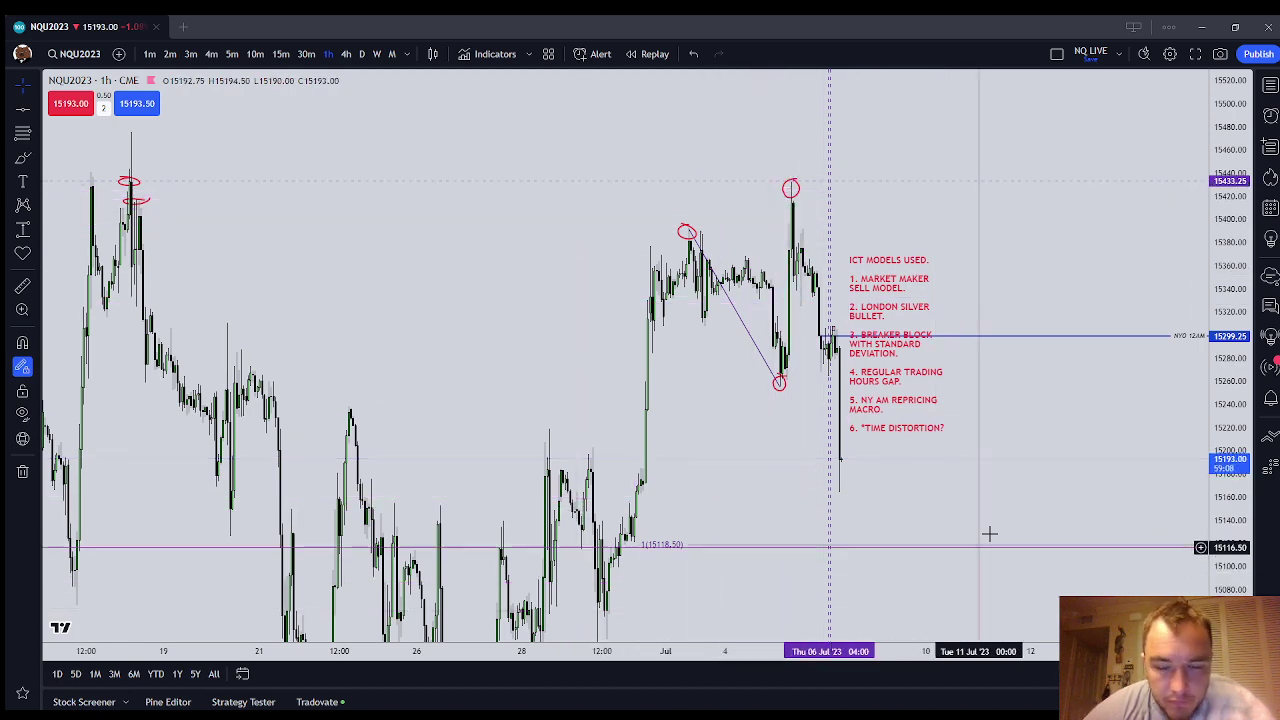
scroll(989, 535, "up", 5)
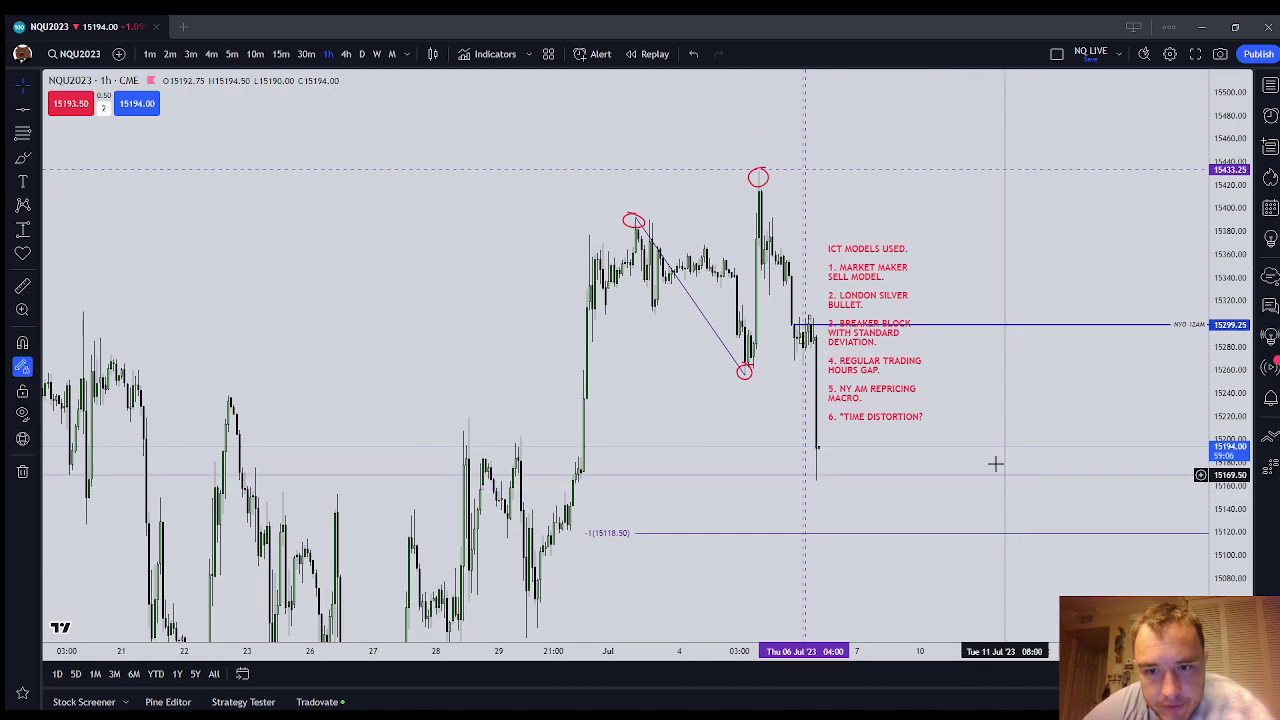
left_click_drag(934, 320, 975, 199)
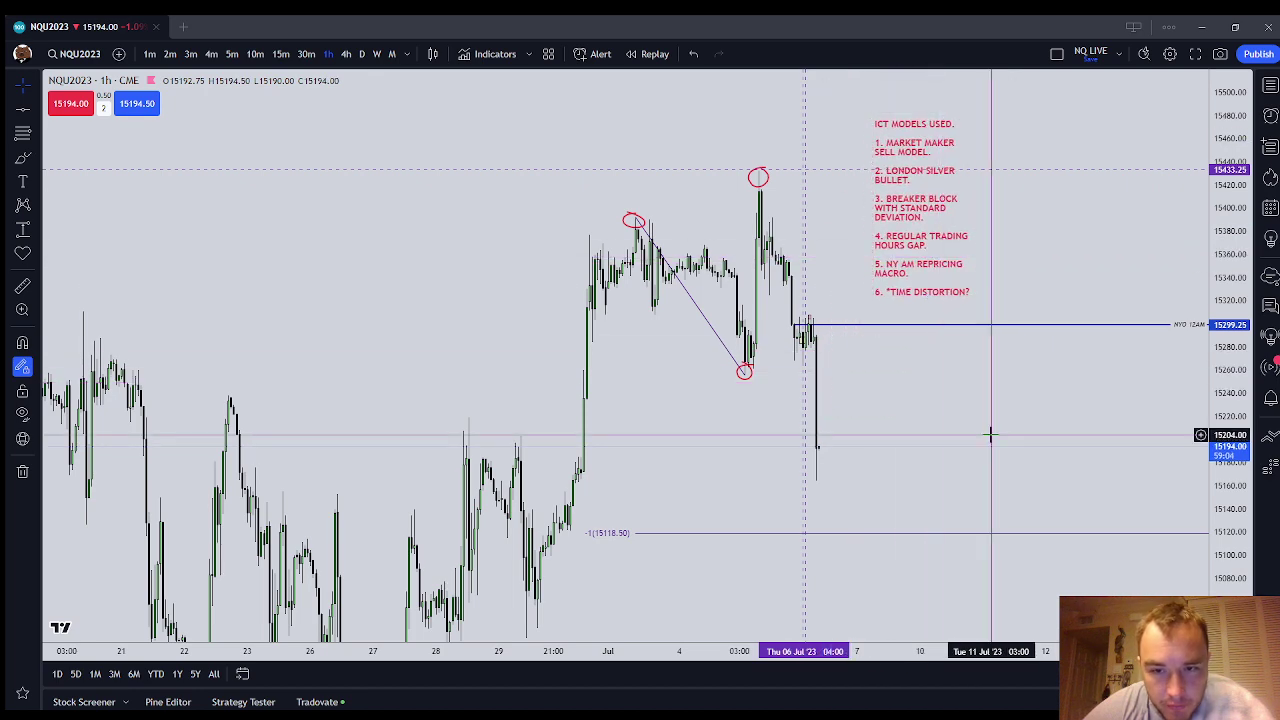
Step: Switch the chart to the 5-minute timeframe with regular trading hours and show late June to 5 July
left_click(232, 54)
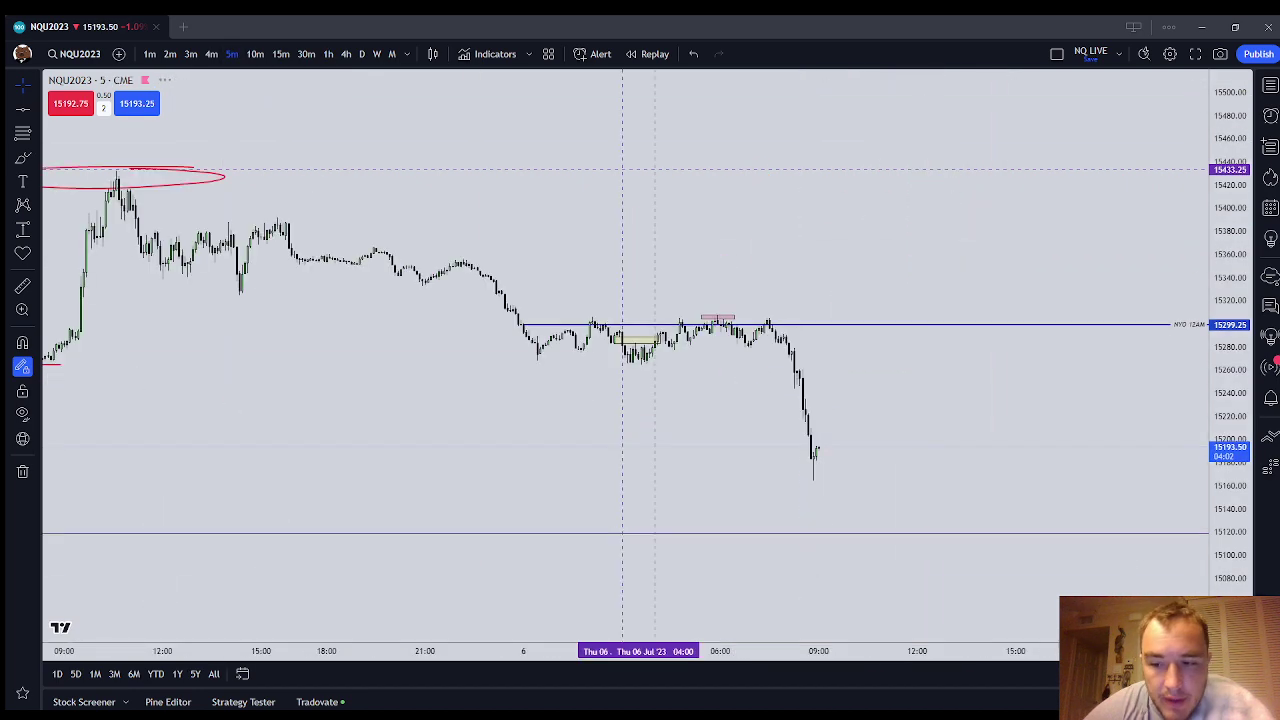
left_click(1215, 618)
scroll(860, 440, "down", 5)
left_click_drag(899, 460, 782, 458)
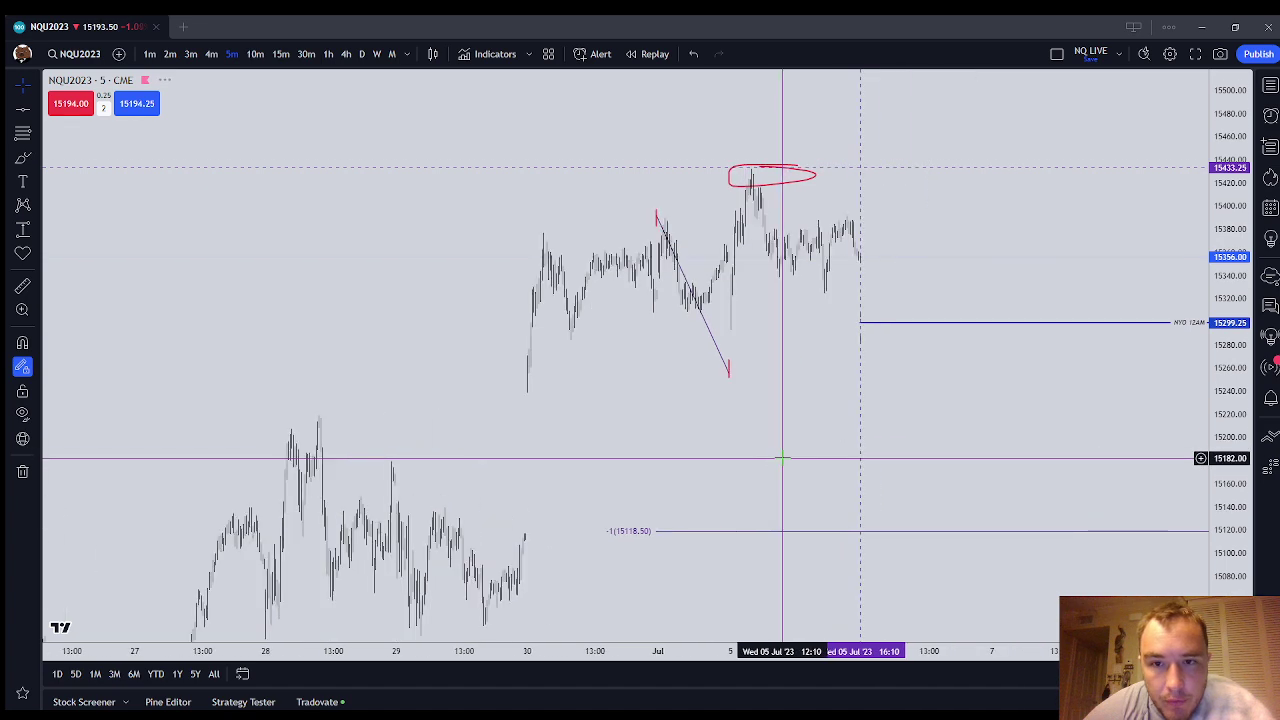
scroll(782, 458, "up", 5)
left_click_drag(1230, 273, 1237, 363)
scroll(1060, 220, "down", 5)
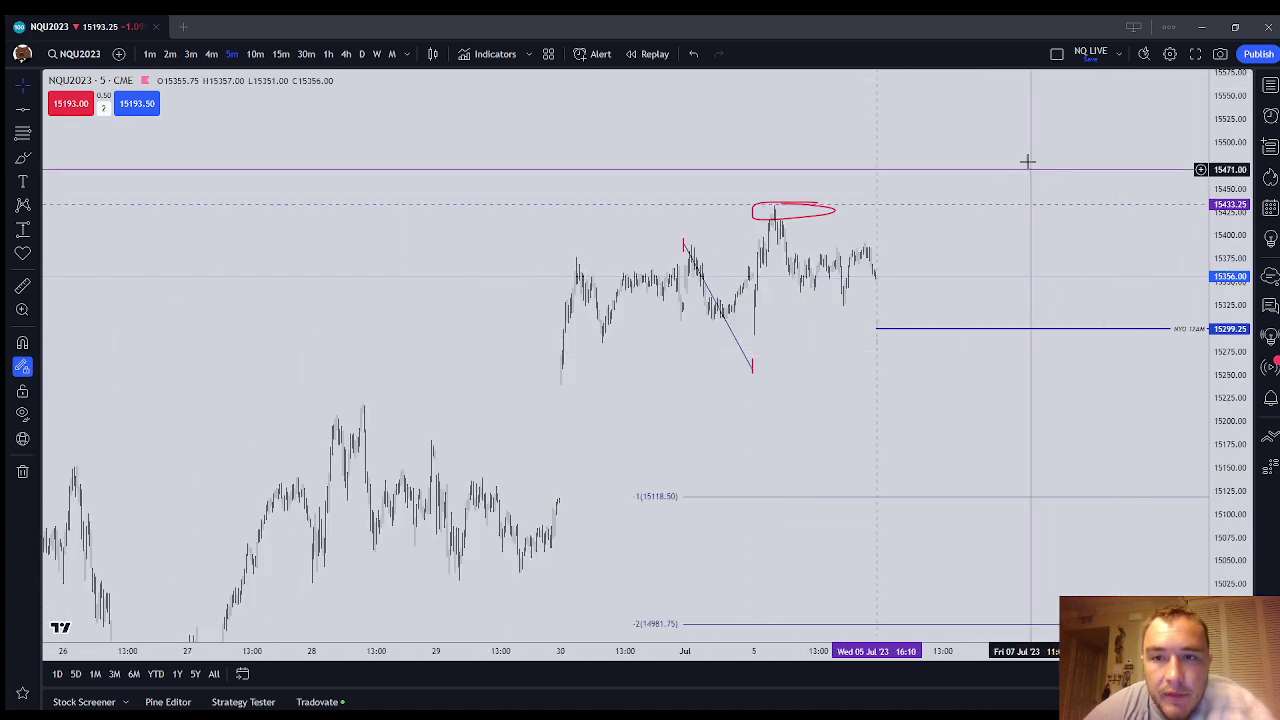
Step: Place the ICT models note just after the 5 July vertical line and switch the chart to the 15-minute timeframe
left_click_drag(1109, 92, 1023, 208)
left_click_drag(1160, 300, 871, 258)
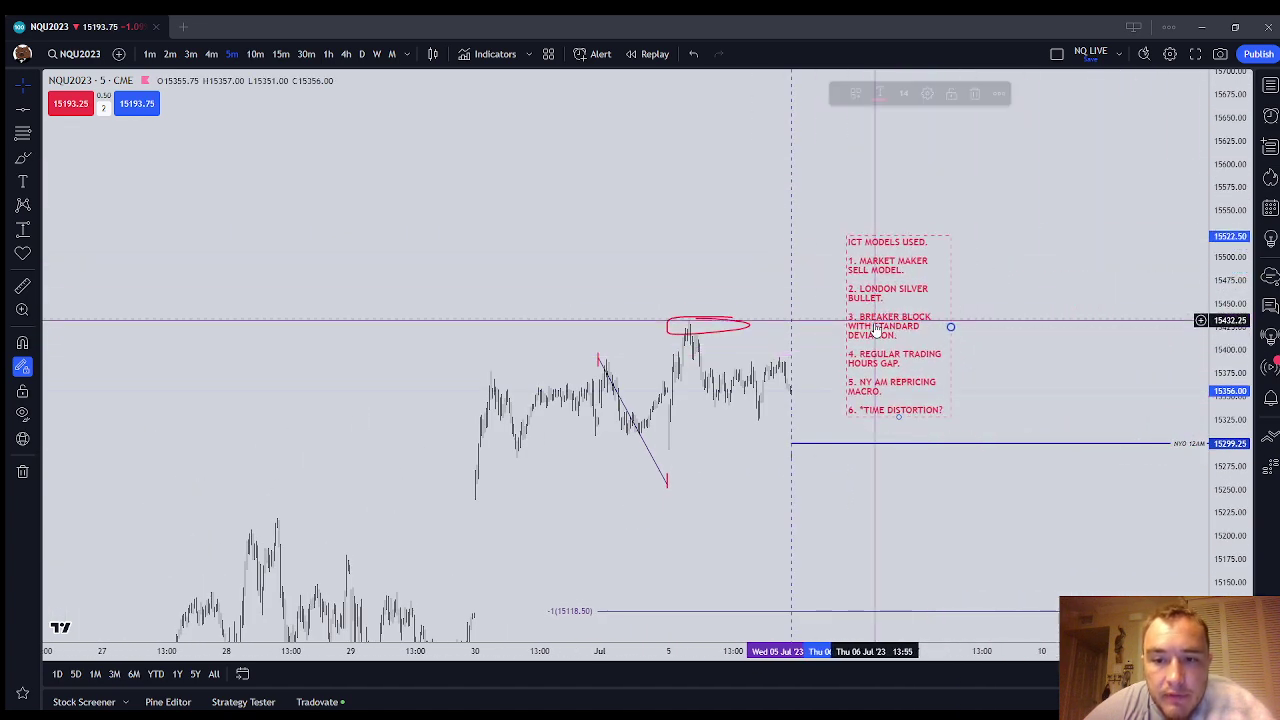
left_click(281, 54)
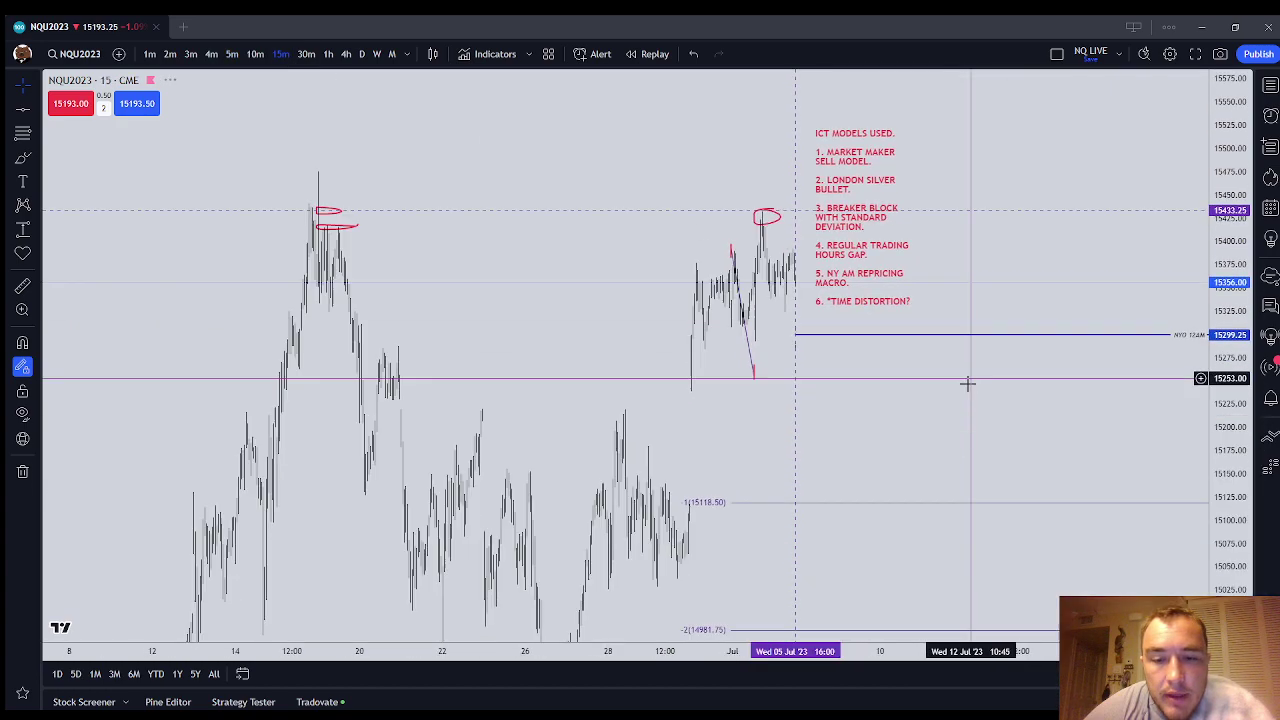
scroll(967, 386, "up", 2)
left_click_drag(814, 447, 1111, 389)
scroll(1111, 389, "up", 5)
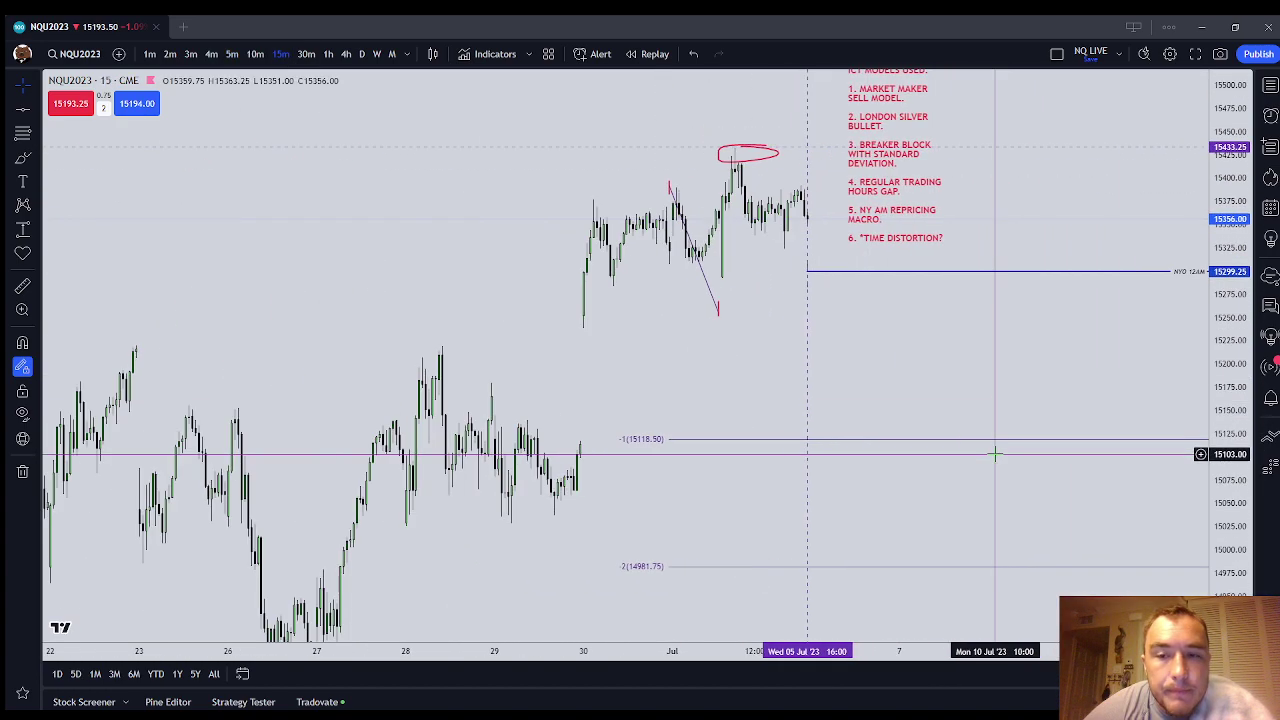
Step: Examine the gap between the 29 June close and the 30 June open on the 15-minute chart
left_click_drag(947, 396, 807, 454)
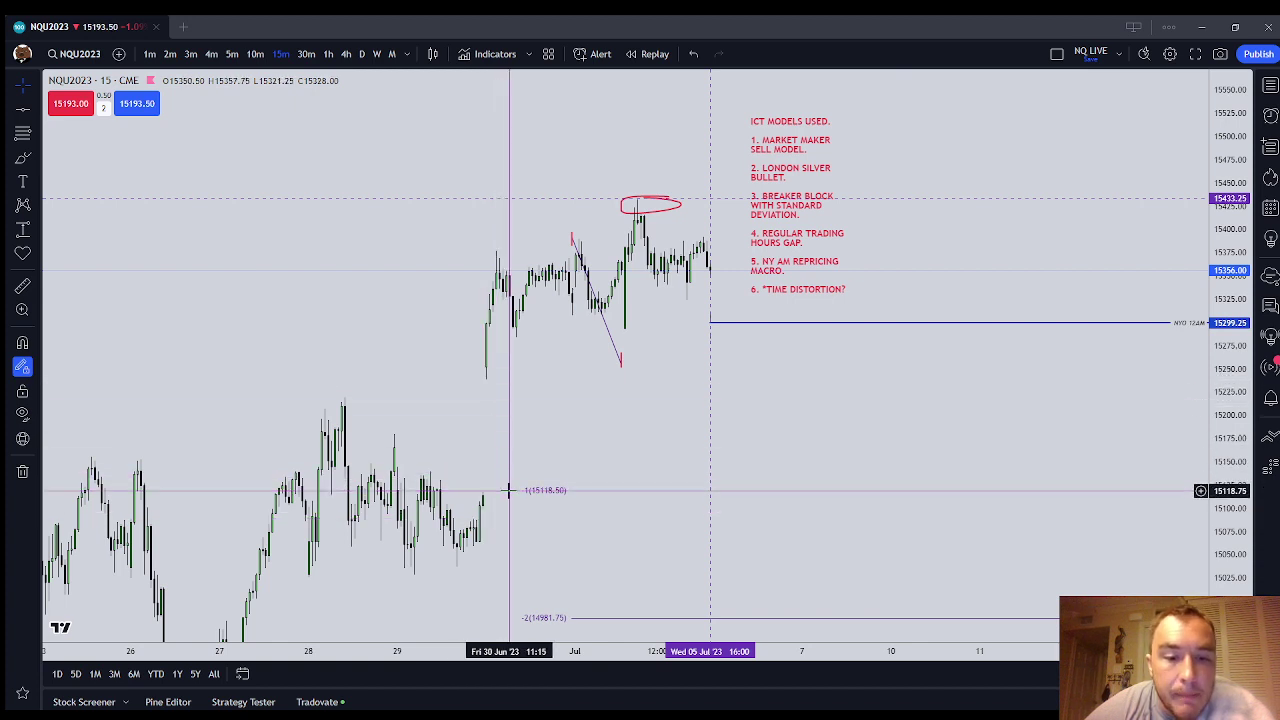
scroll(509, 492, "down", 2)
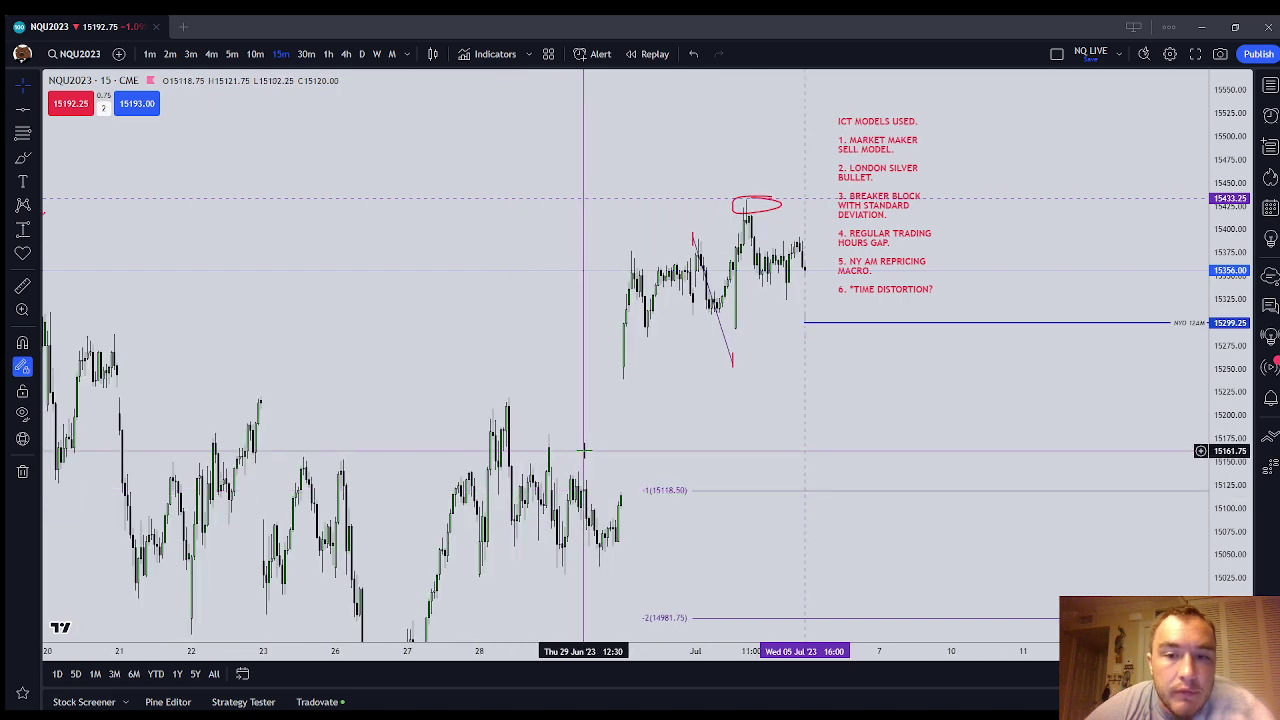
left_click_drag(617, 451, 591, 354)
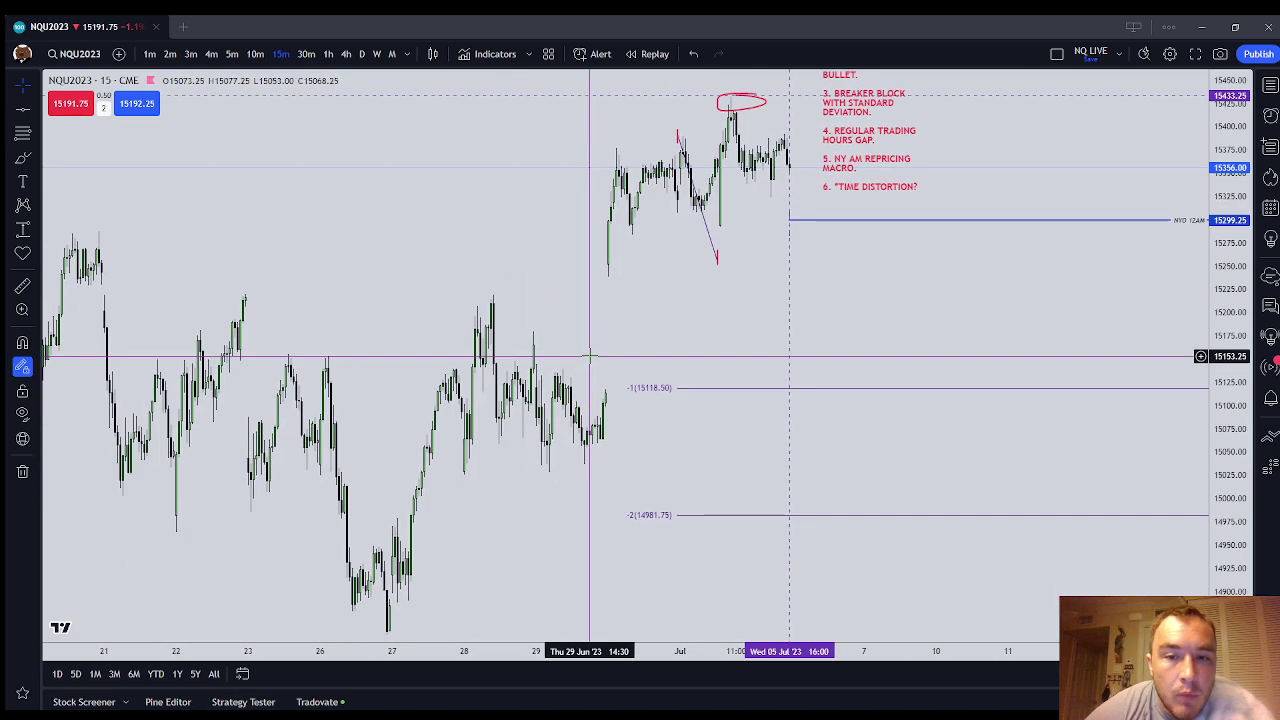
scroll(591, 354, "down", 2)
left_click_drag(687, 326, 644, 412)
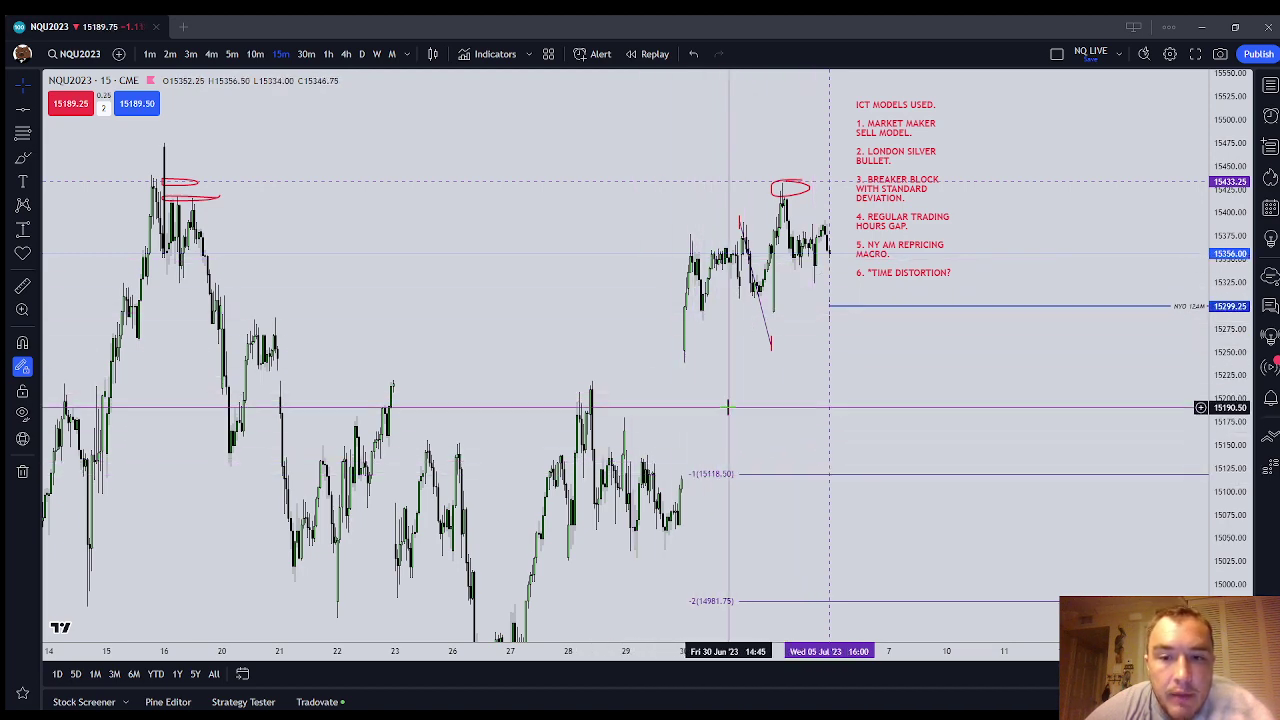
left_click_drag(784, 422, 859, 313)
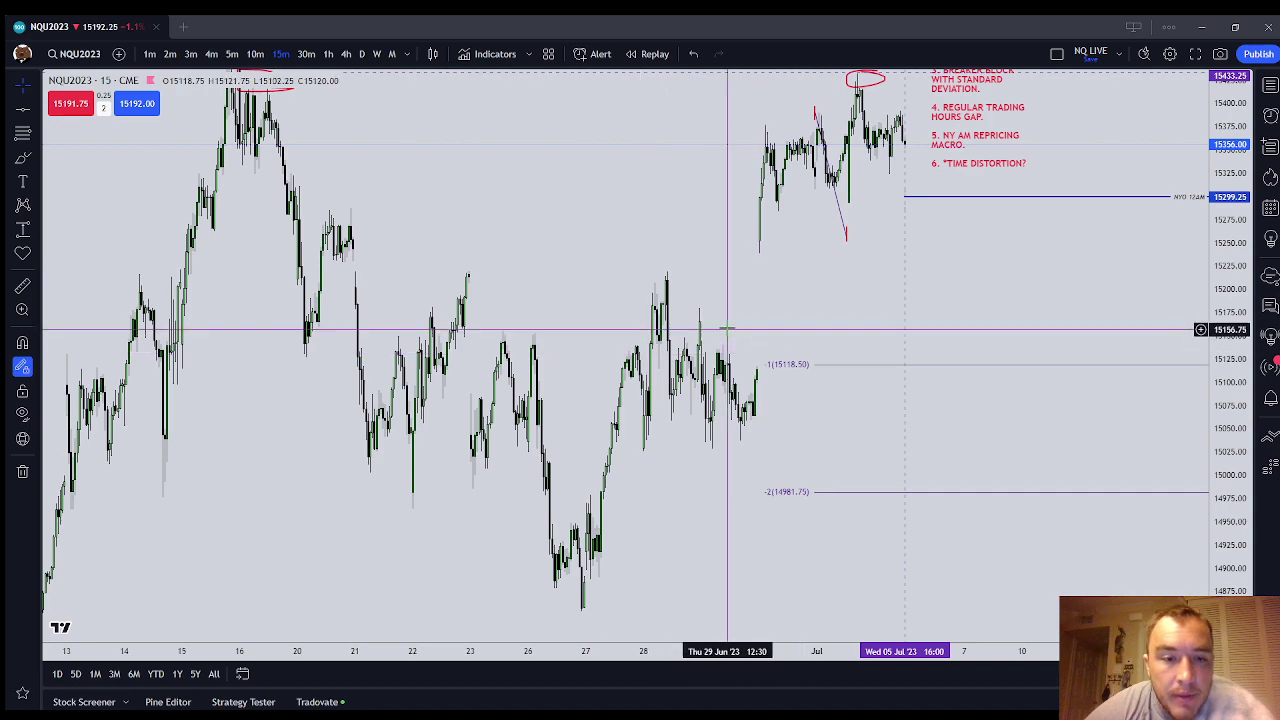
left_click_drag(588, 517, 470, 610)
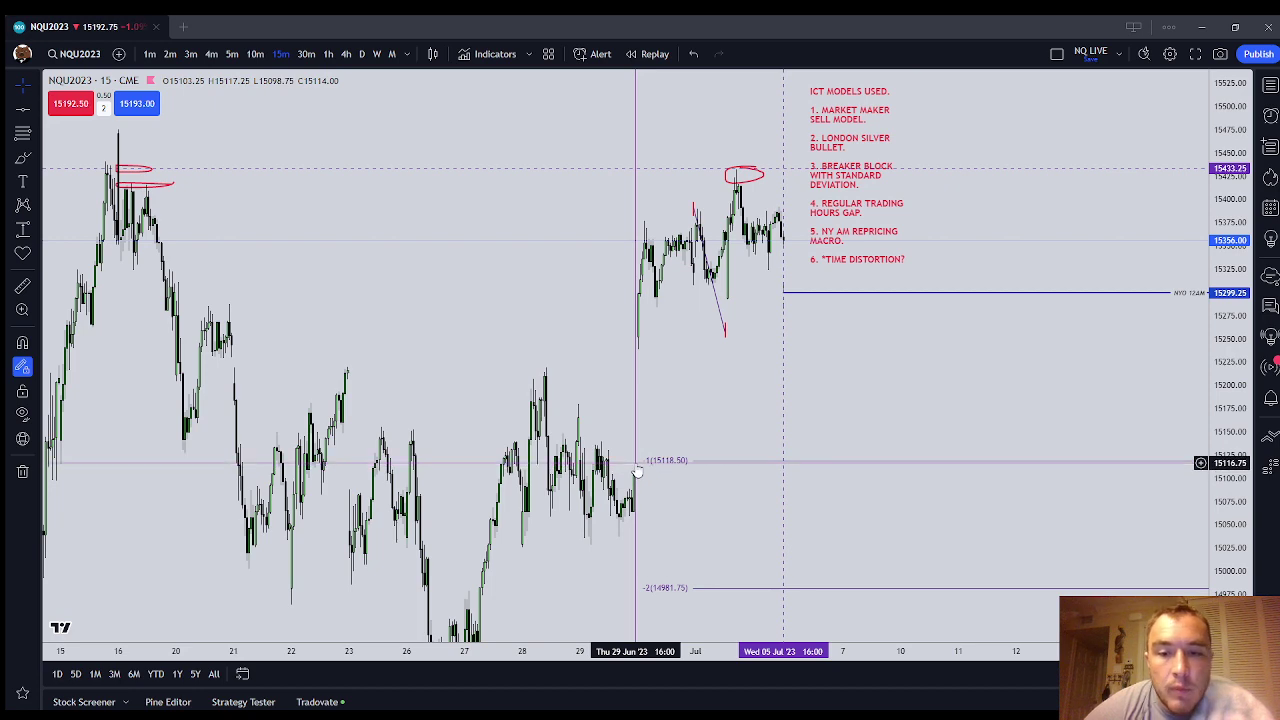
Step: Draw a Fib retracement across the gap from 15117.25 on 29 June to 15238.50 on 30 June, using the "0.25 - 0.50 - 0.75 (Red)" template
scroll(663, 429, "up", 5)
left_click_drag(714, 392, 918, 434)
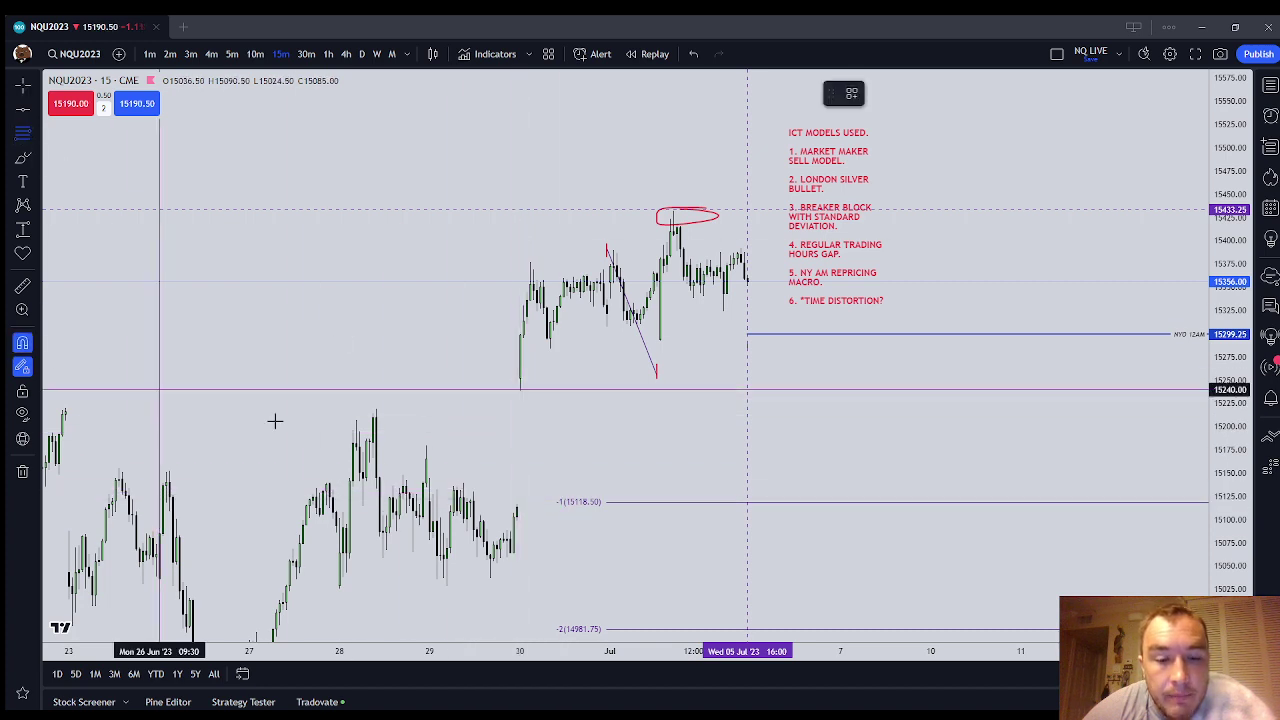
left_click(517, 502)
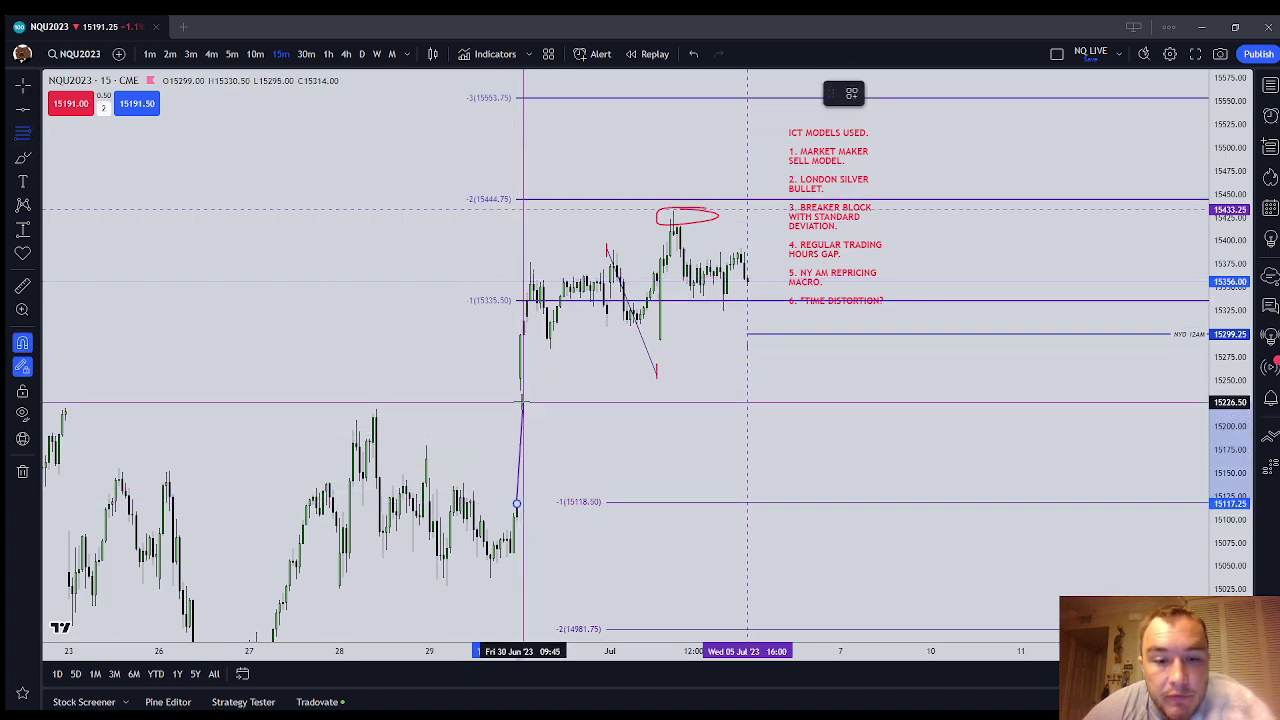
left_click(519, 390)
left_click(852, 94)
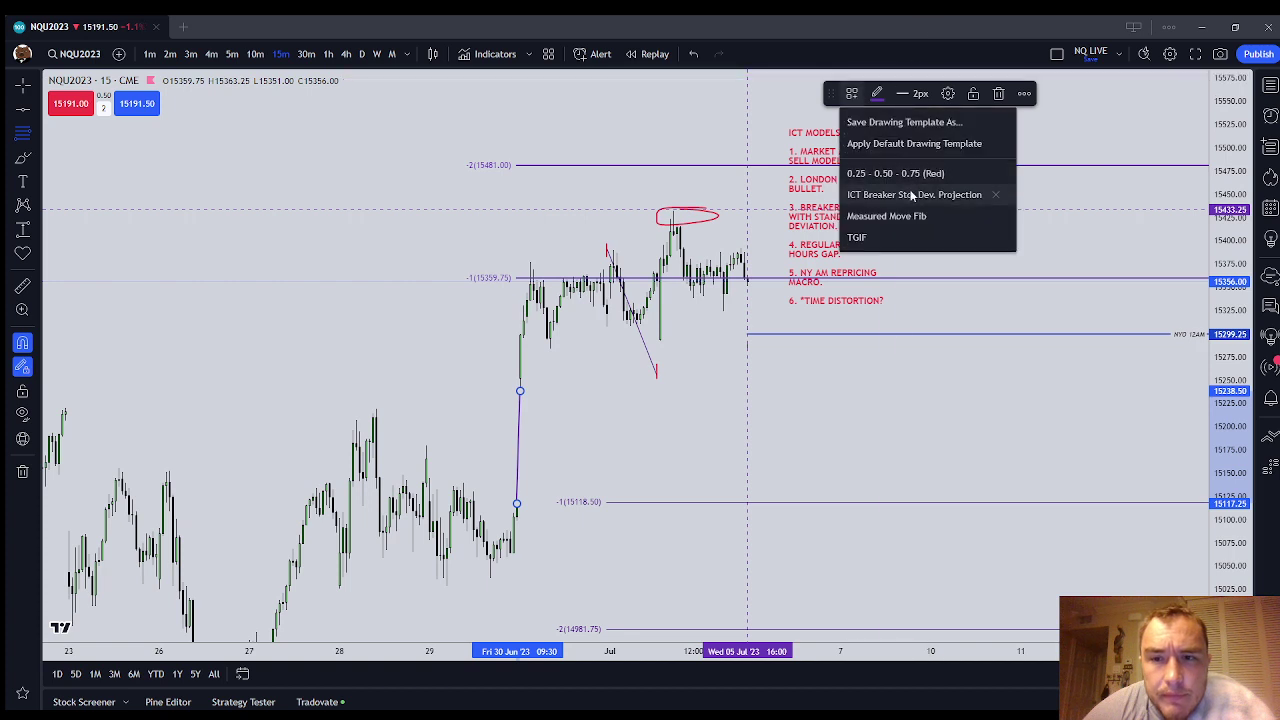
left_click(917, 176)
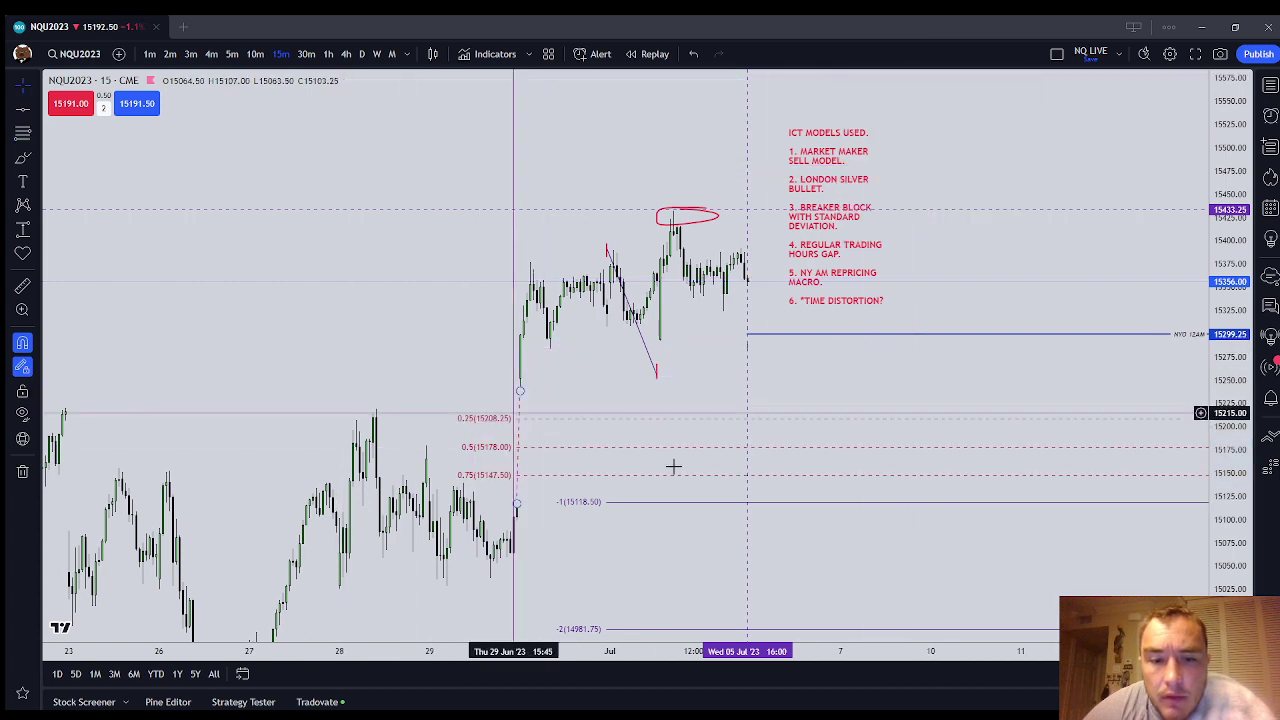
Step: Switch the chart back from regular to extended trading hours
left_click(1200, 648)
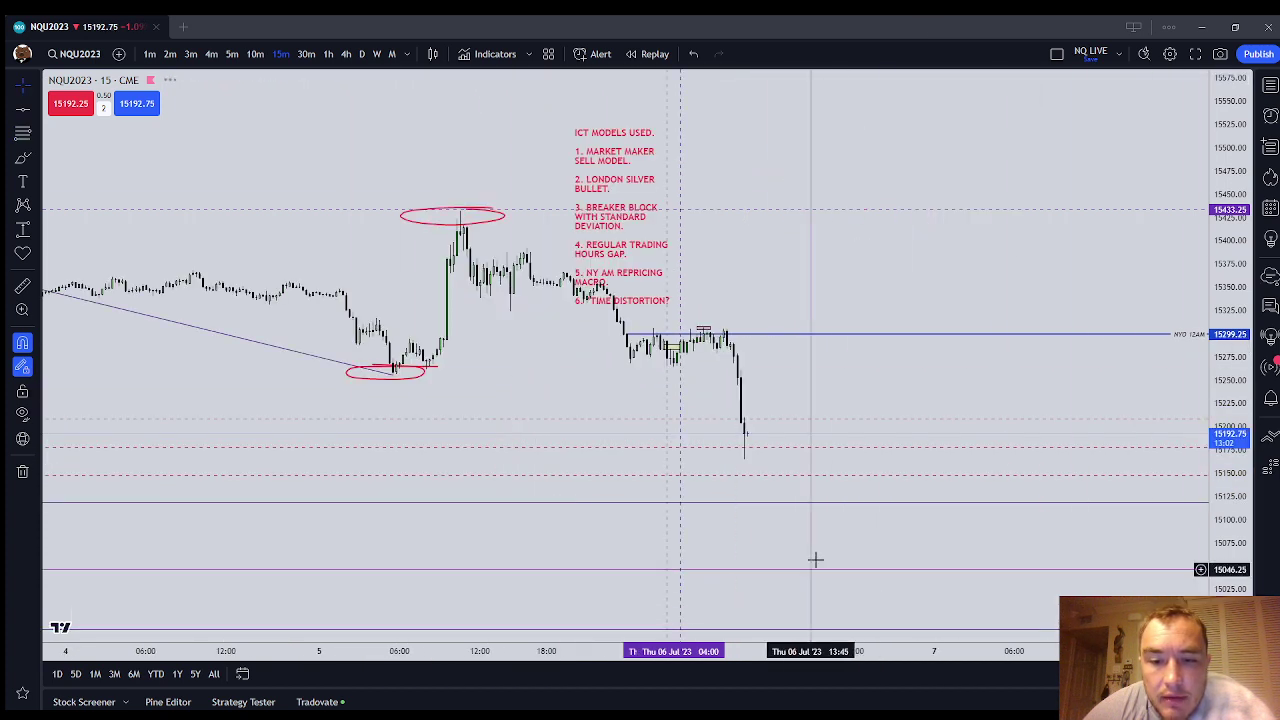
Step: Delete the red Fib retracement drawn across the 29–30 June gap
scroll(816, 560, "down", 4)
scroll(300, 462, "up", 1)
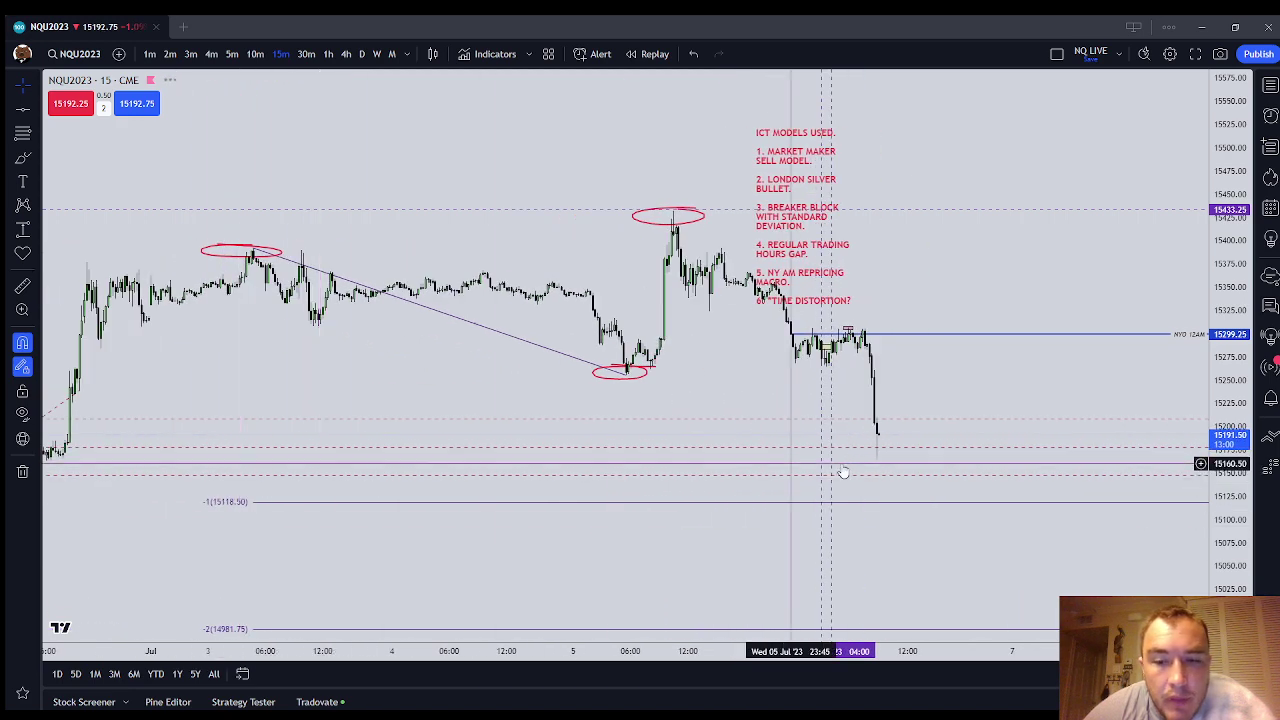
scroll(651, 460, "down", 3)
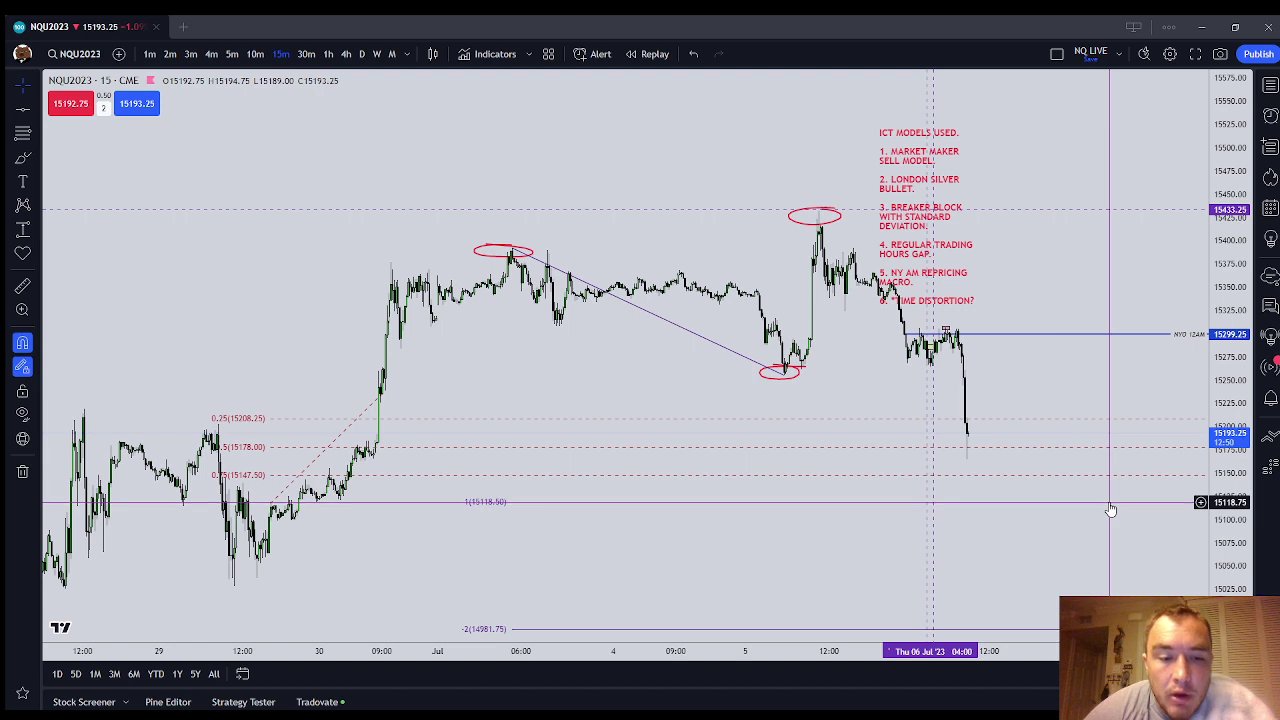
left_click(1046, 450)
left_click(1006, 94)
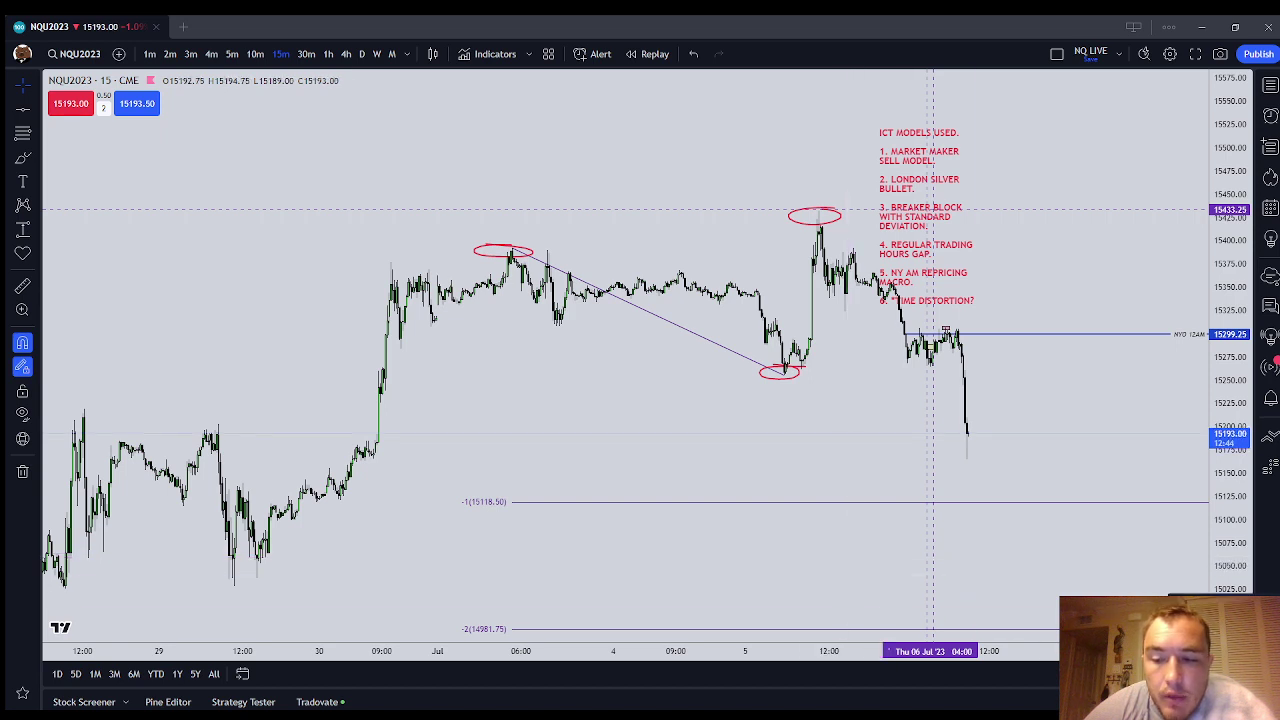
Step: Examine the 29–30 June gap in regular trading hours and return the chart to extended trading hours
scroll(932, 334, "down", 5)
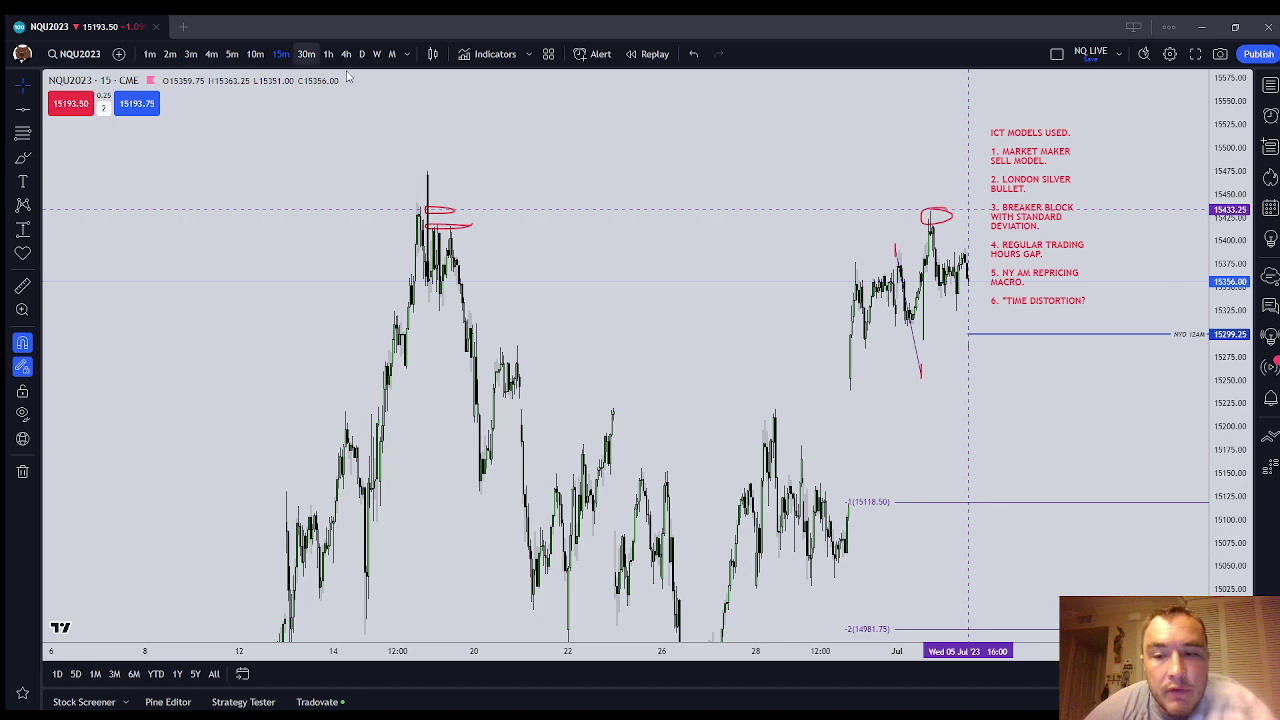
scroll(880, 509, "up", 8)
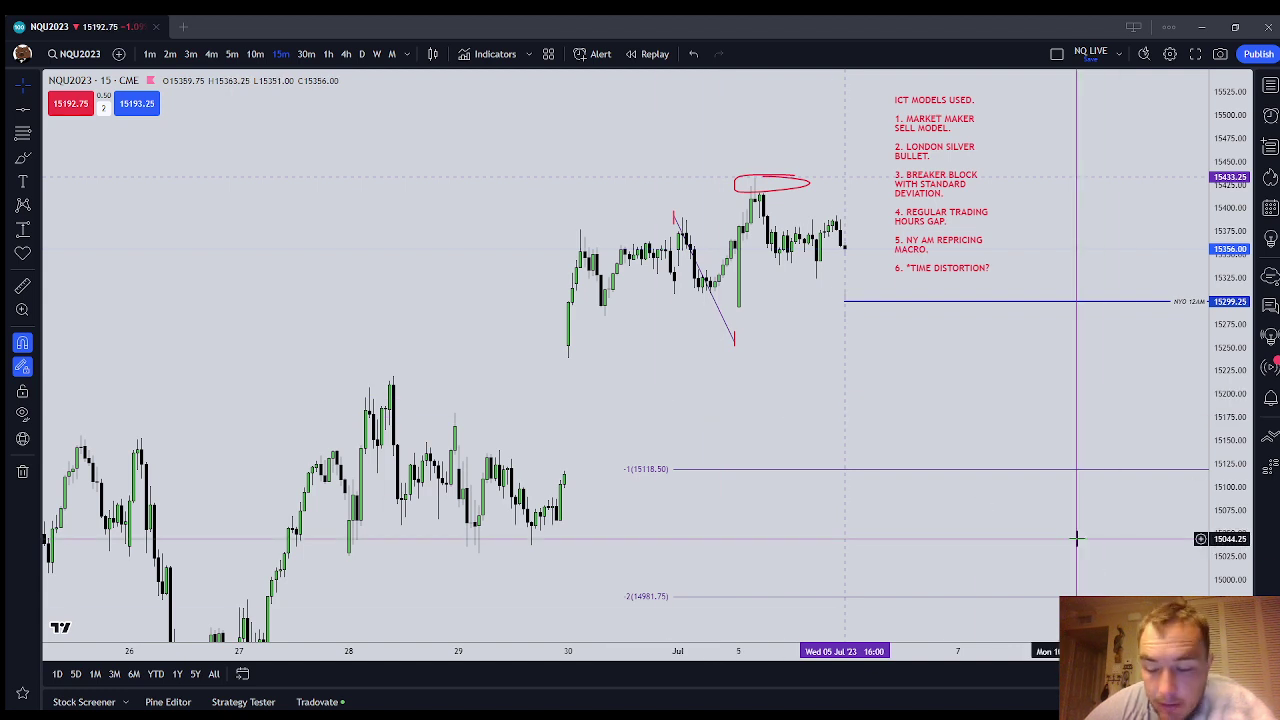
left_click_drag(1077, 539, 1074, 546)
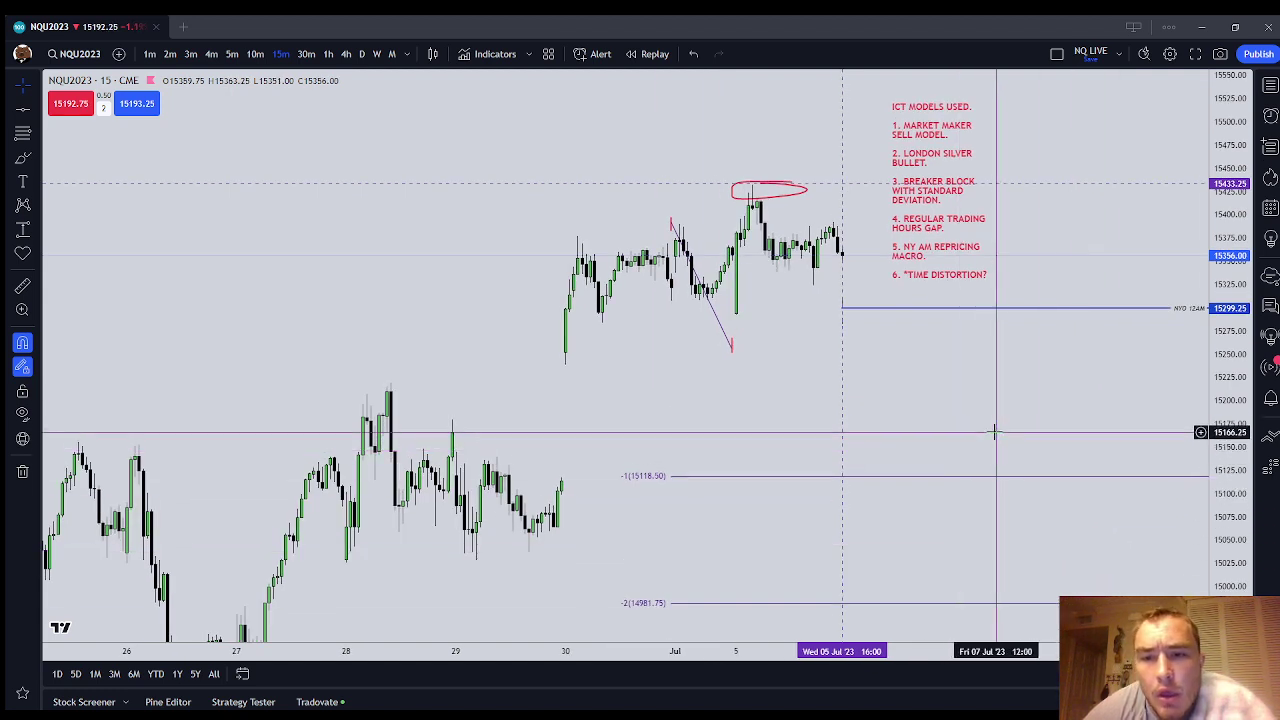
left_click(943, 211)
left_click(1046, 378)
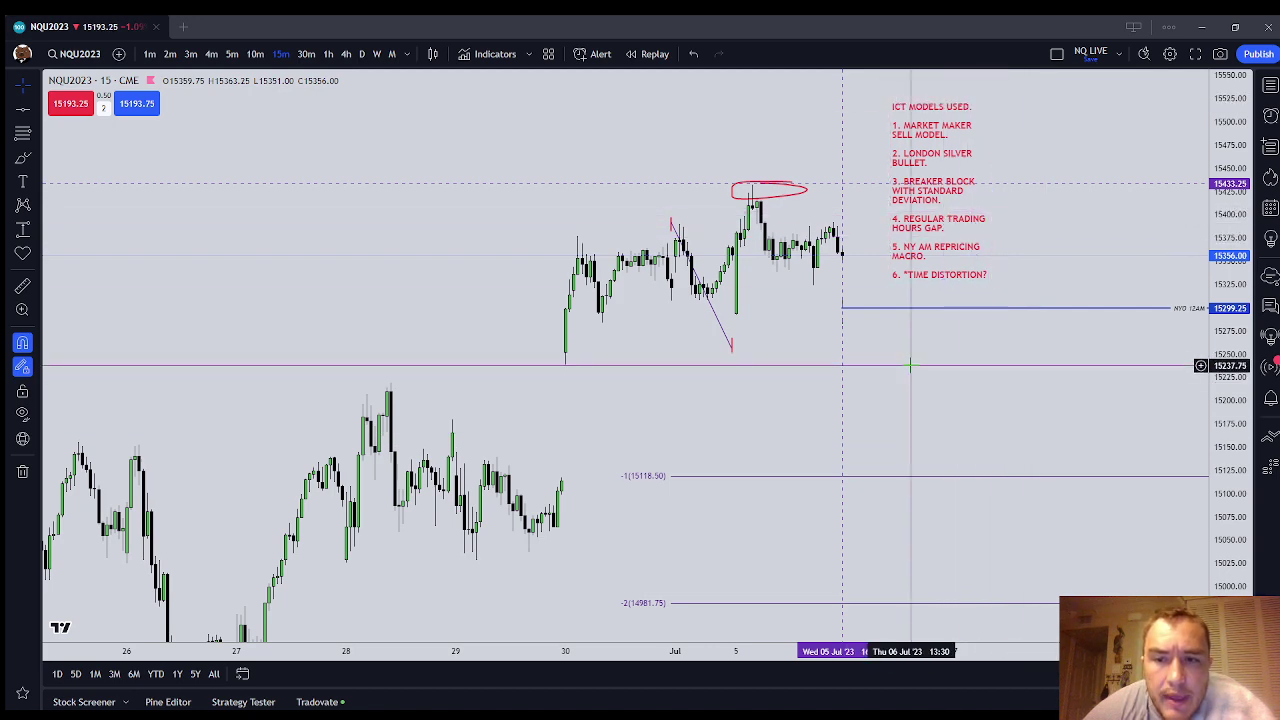
left_click(1215, 642)
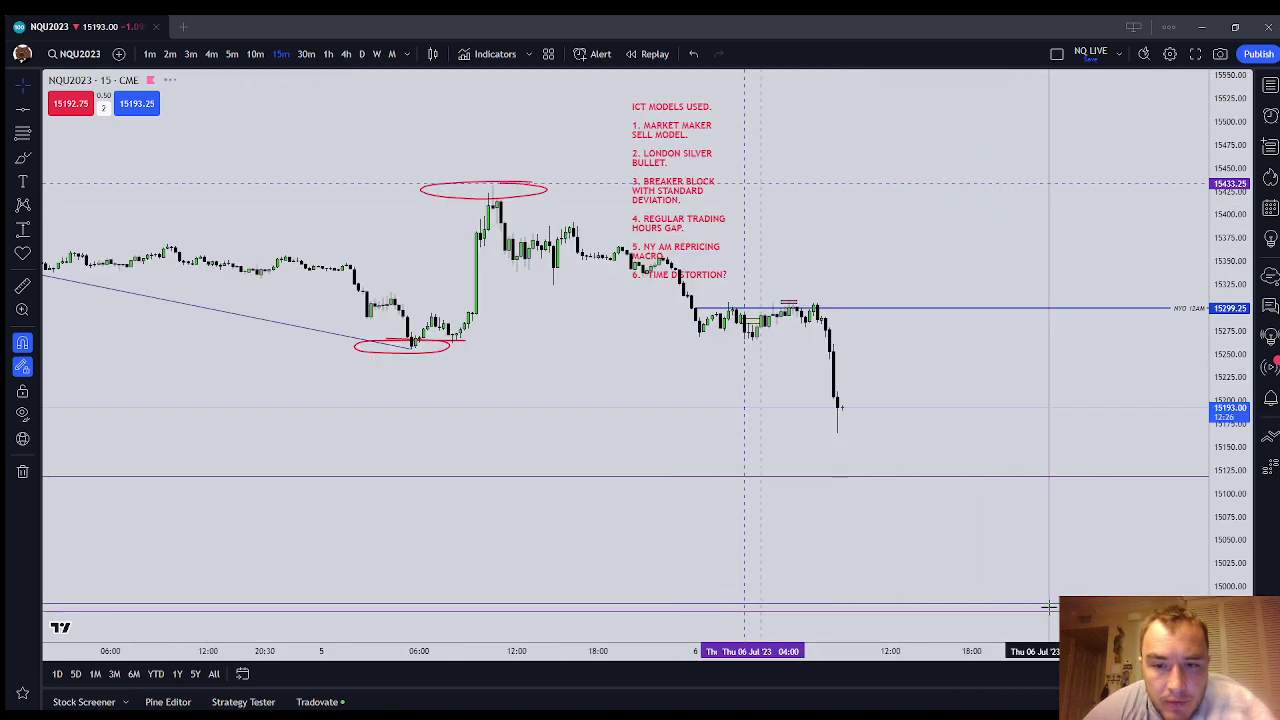
scroll(1048, 583, "down", 6)
left_click_drag(1128, 382, 1002, 428)
left_click_drag(880, 238, 969, 203)
right_click(1046, 180)
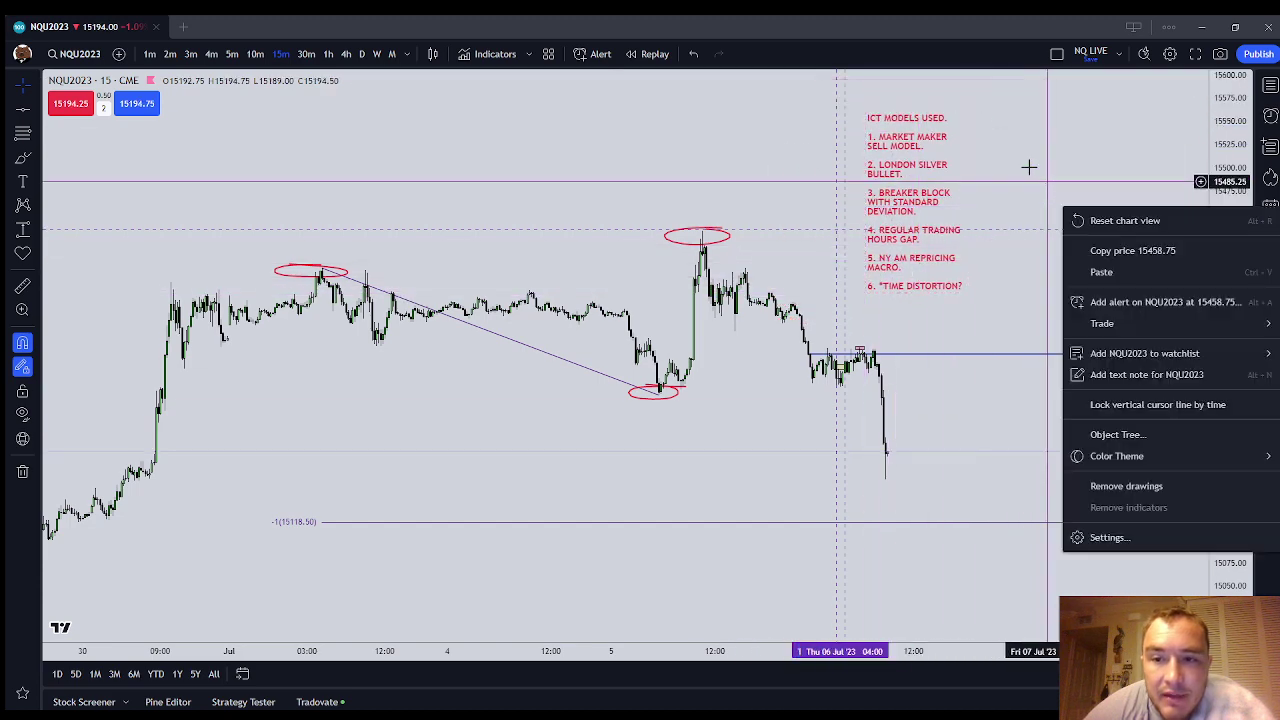
left_click_drag(1007, 160, 985, 166)
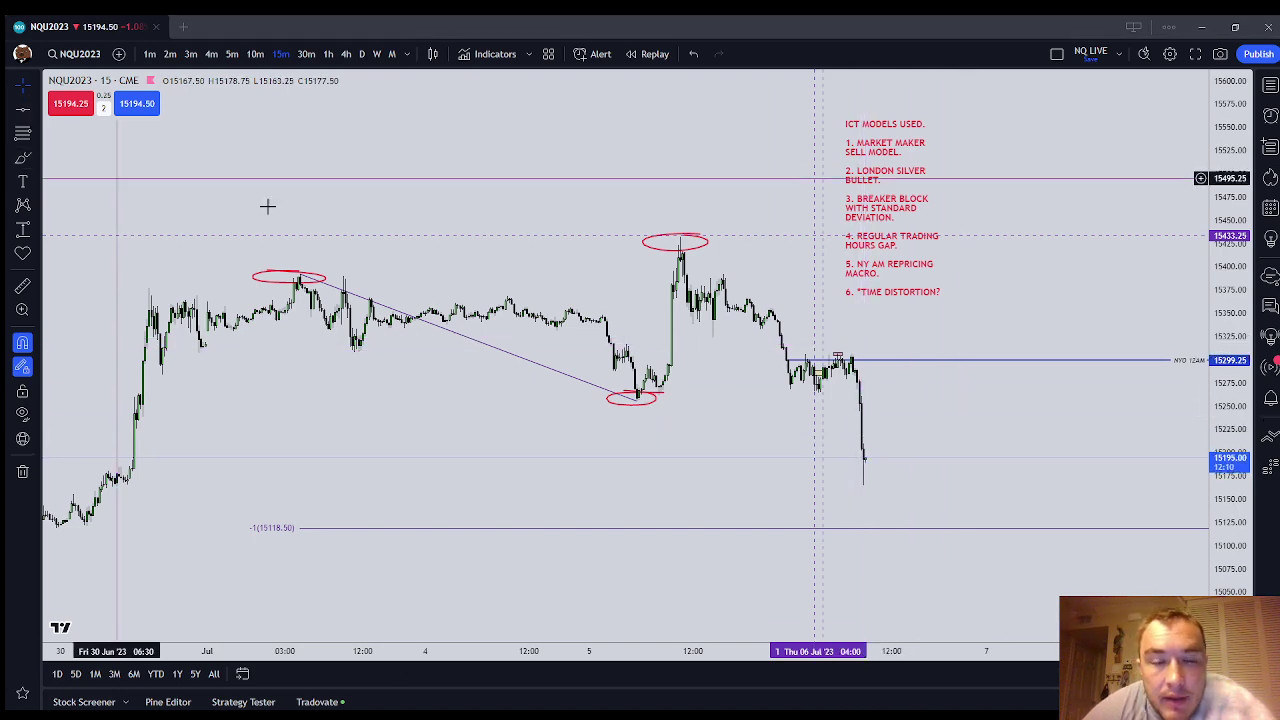
Step: Draw a rectangle over the 6 July sell-off from 15289.75 down to 15166.25, ending at 10:00
scroll(1000, 430, "up", 3)
left_click_drag(1237, 495, 1220, 201)
scroll(965, 525, "up", 3)
left_click_drag(926, 526, 1110, 460)
left_click(37, 165)
left_click(89, 212)
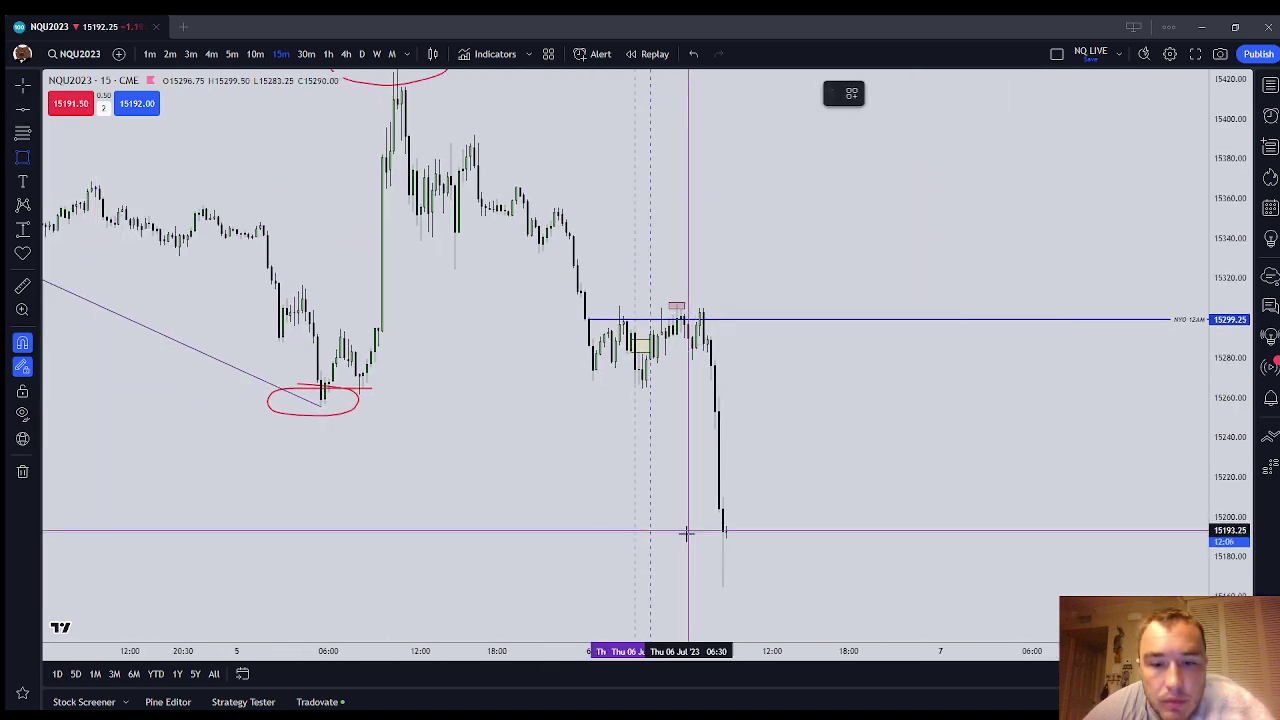
left_click(696, 584)
left_click(741, 338)
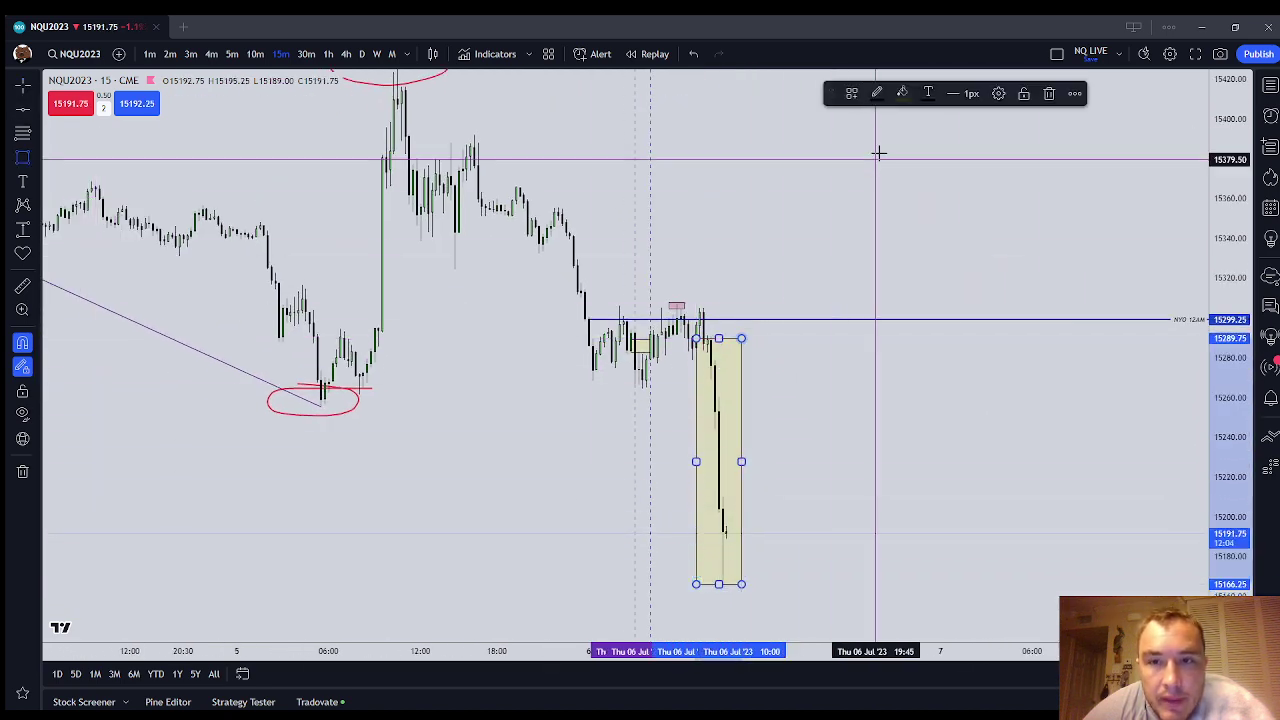
Step: Change the sell-off rectangle's fill to grey-green and narrow it so its later edge sits at 09:30
left_click(902, 93)
left_click(968, 236)
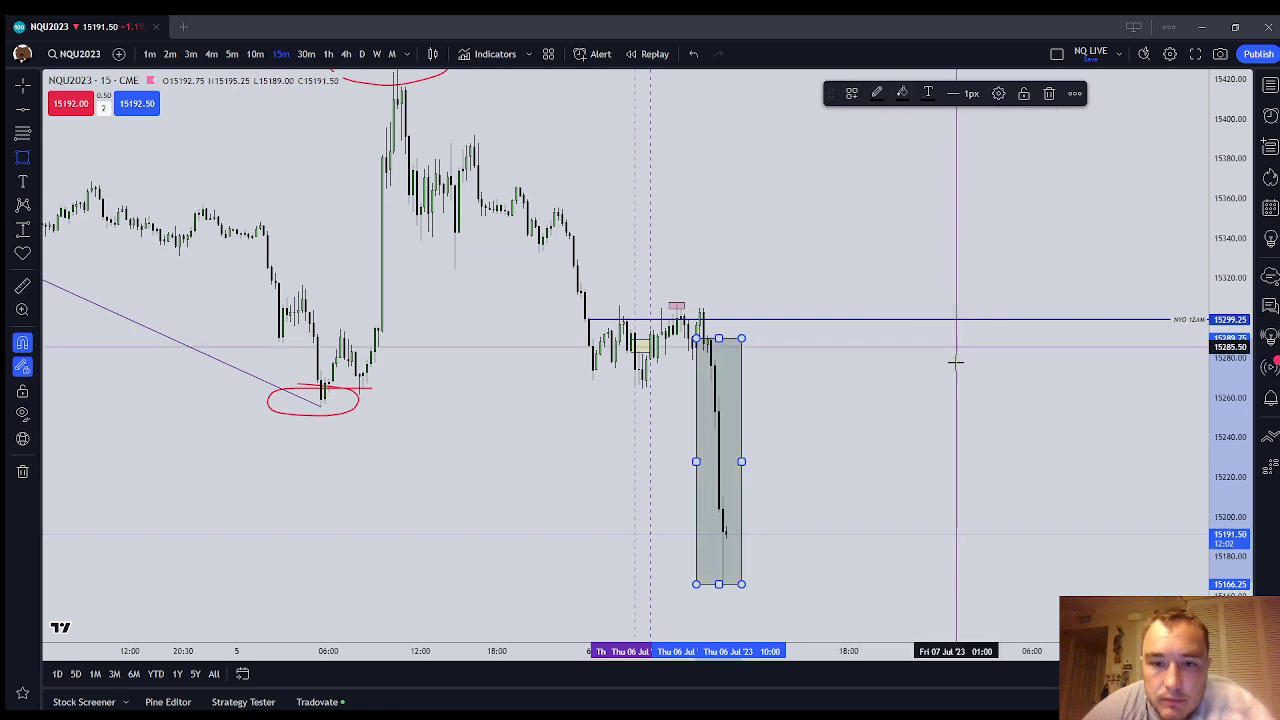
left_click_drag(950, 405, 938, 415)
left_click_drag(684, 470, 721, 471)
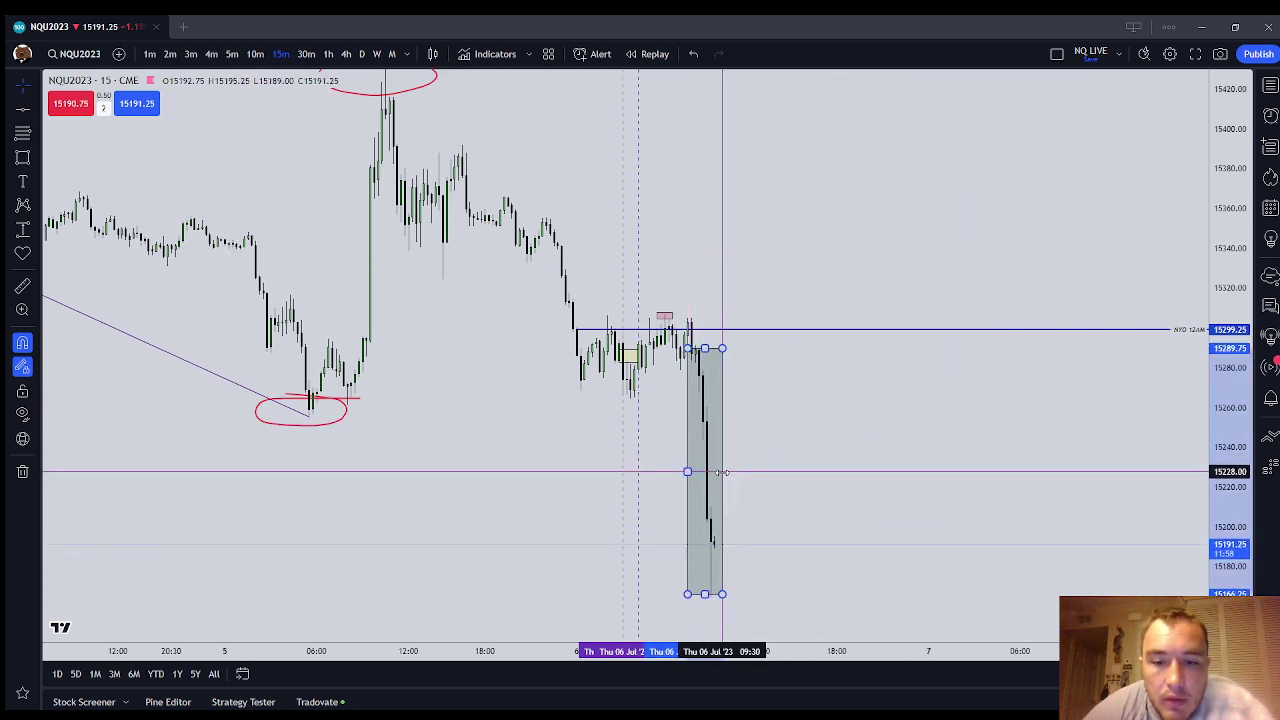
right_click(825, 471)
left_click(807, 438)
Step: View the highlighted sell-off on the 1-hour timeframe and return to the 15-minute timeframe
left_click(328, 54)
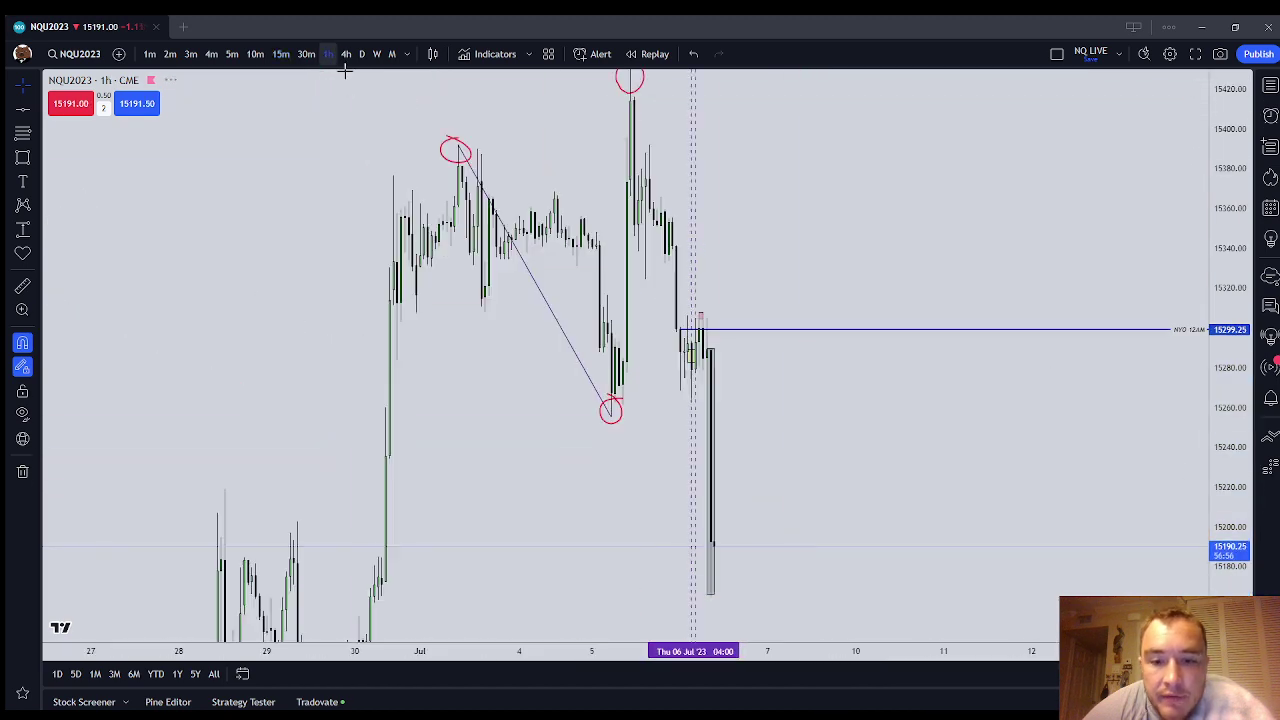
left_click(281, 54)
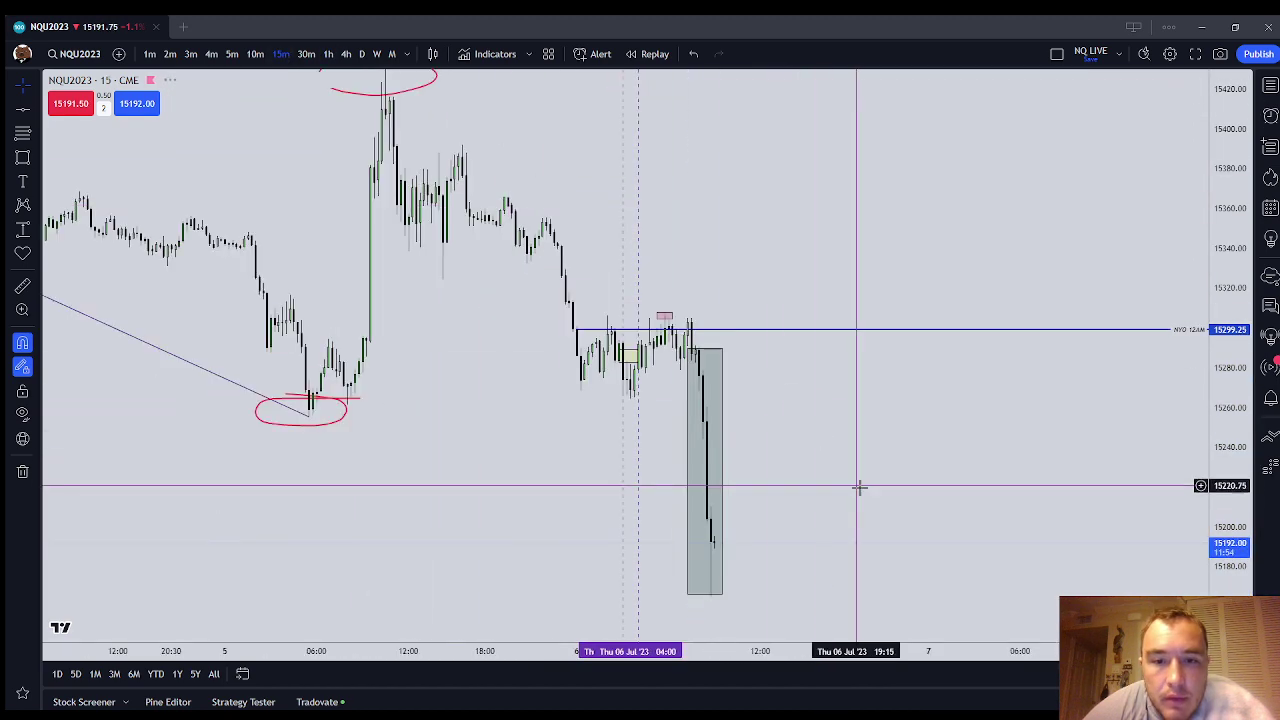
scroll(820, 340, "down", 2)
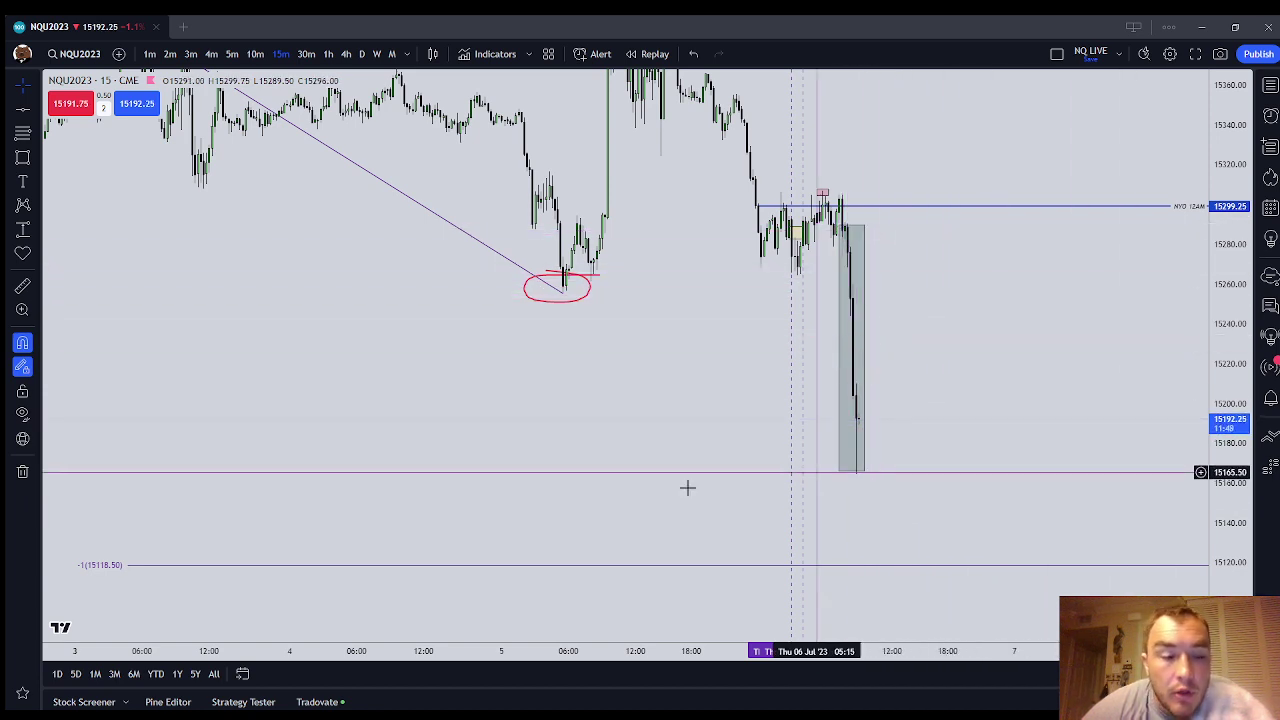
Step: Delete the grey-green rectangle covering the 6 July sell-off
left_click(844, 345)
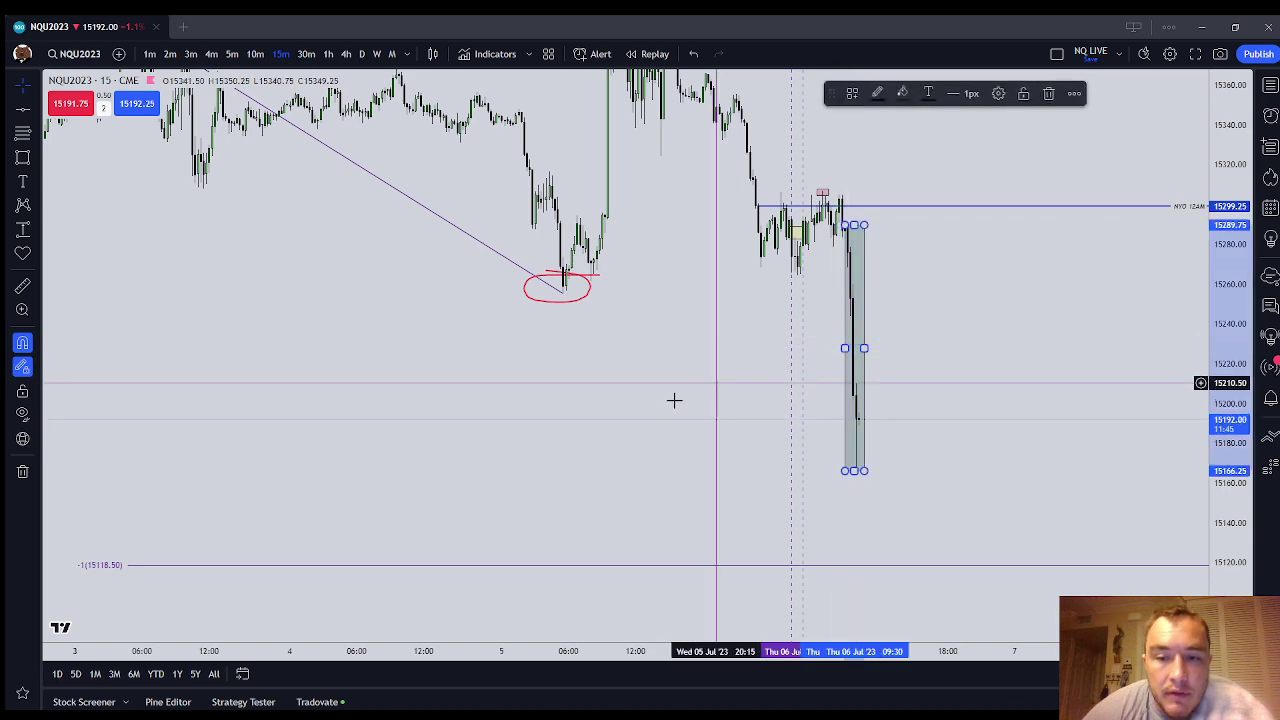
left_click(1049, 94)
left_click_drag(922, 314, 858, 485)
left_click_drag(1234, 246, 1235, 358)
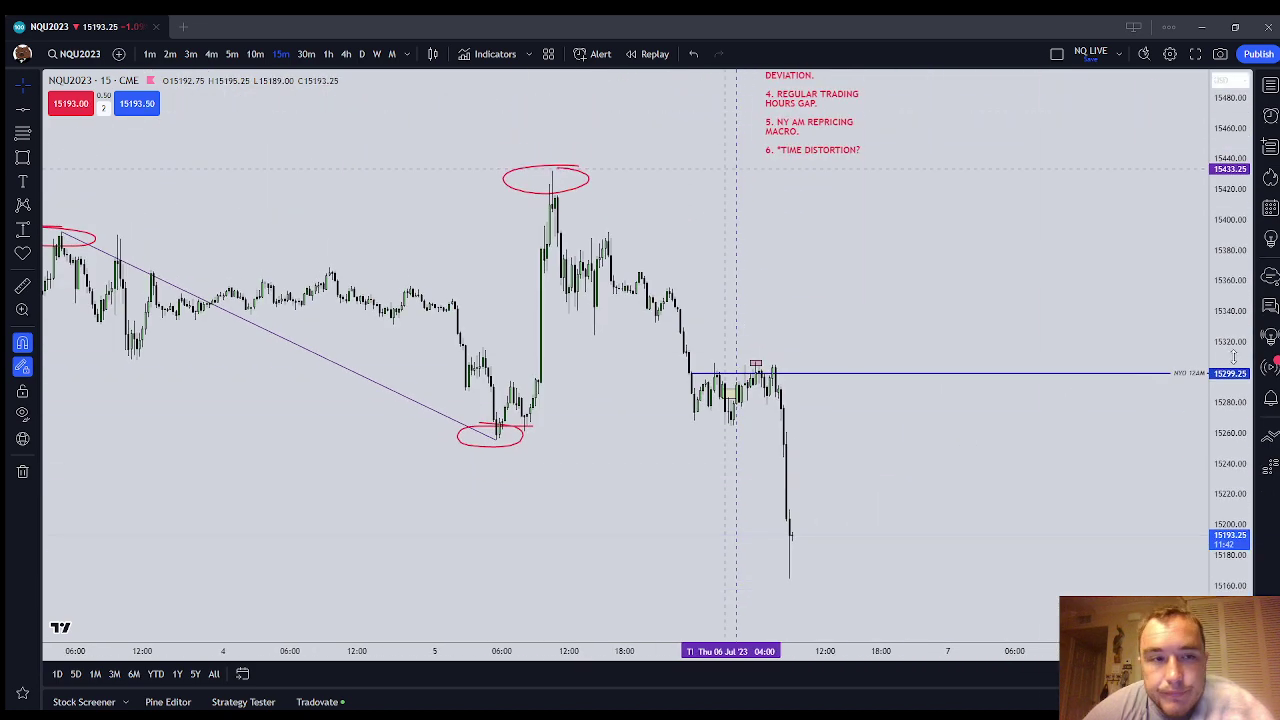
Step: Switch the chart to the 5-minute timeframe and select the yellow rectangle just before 04:00 on 6 July
scroll(1055, 307, "down", 3)
scroll(1034, 403, "up", 3)
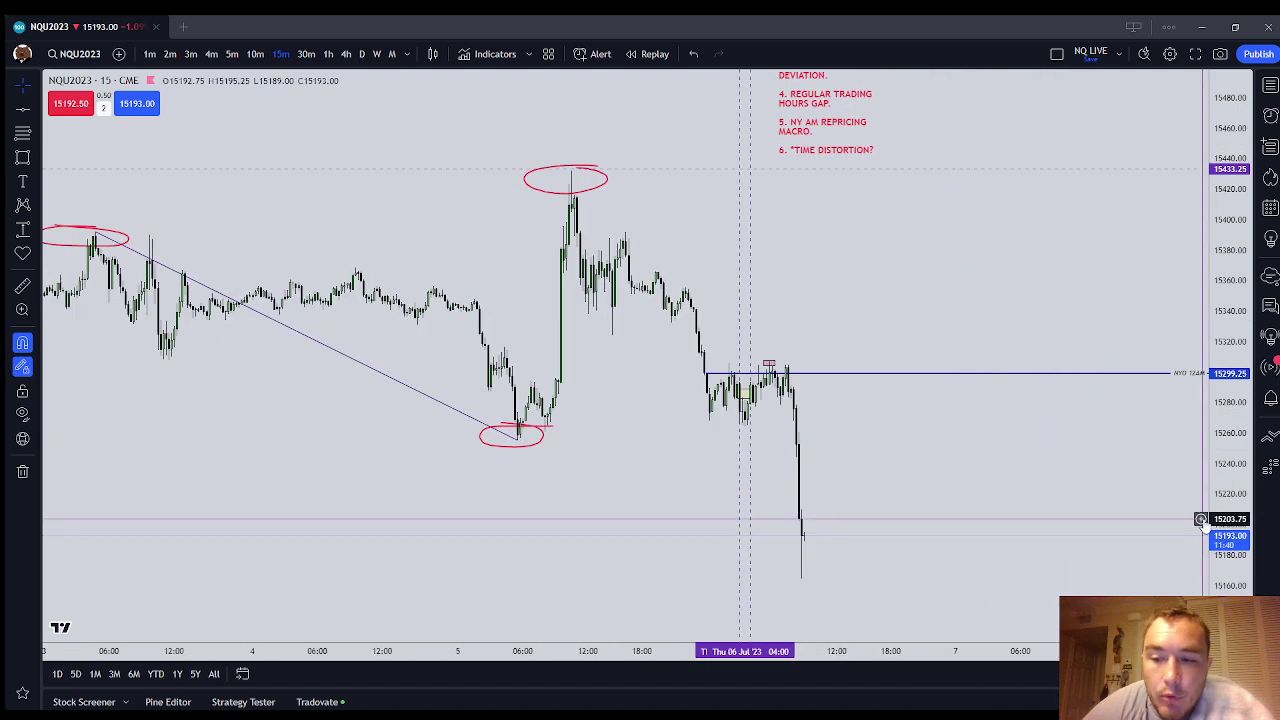
left_click_drag(1237, 488, 1239, 178)
scroll(994, 400, "up", 4)
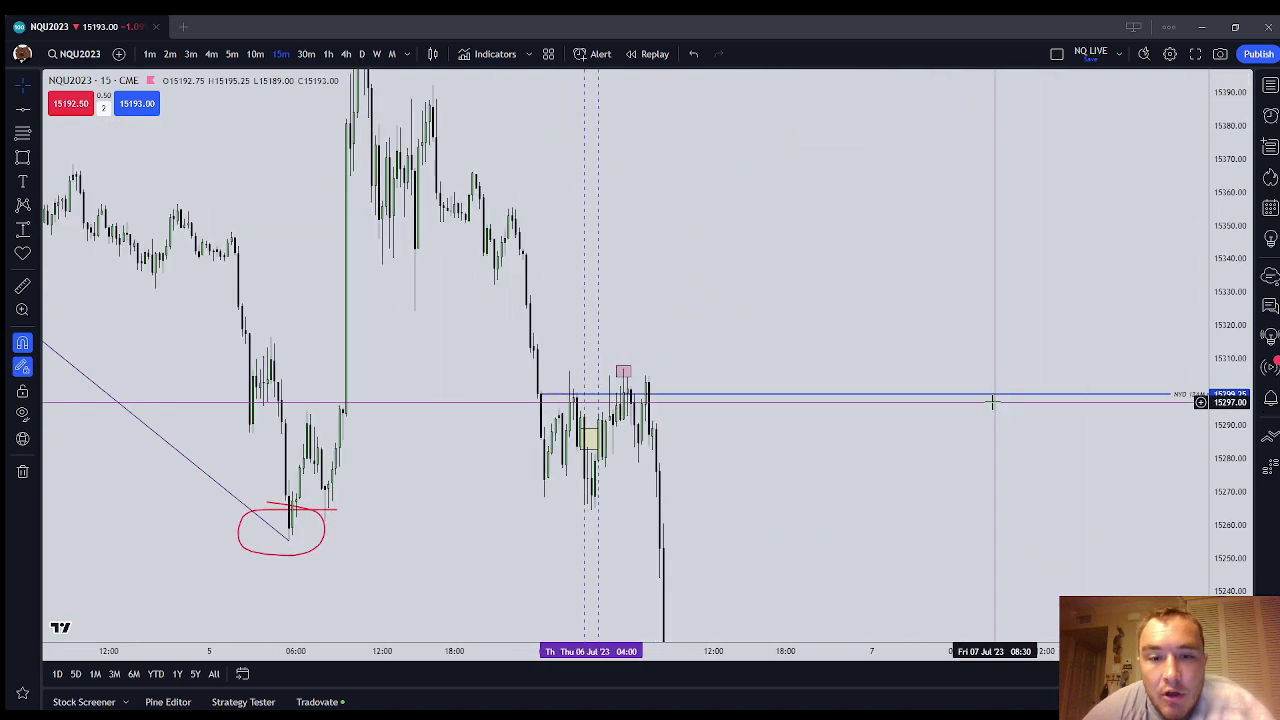
left_click(231, 54)
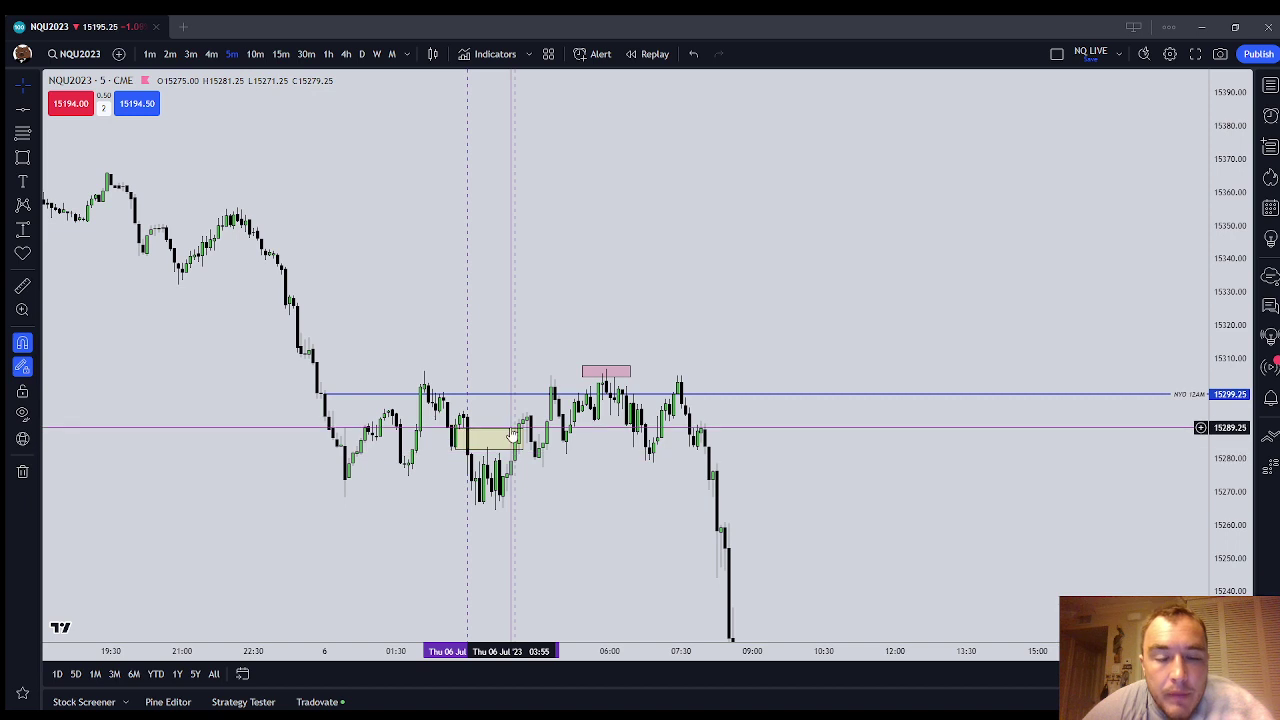
left_click(503, 432)
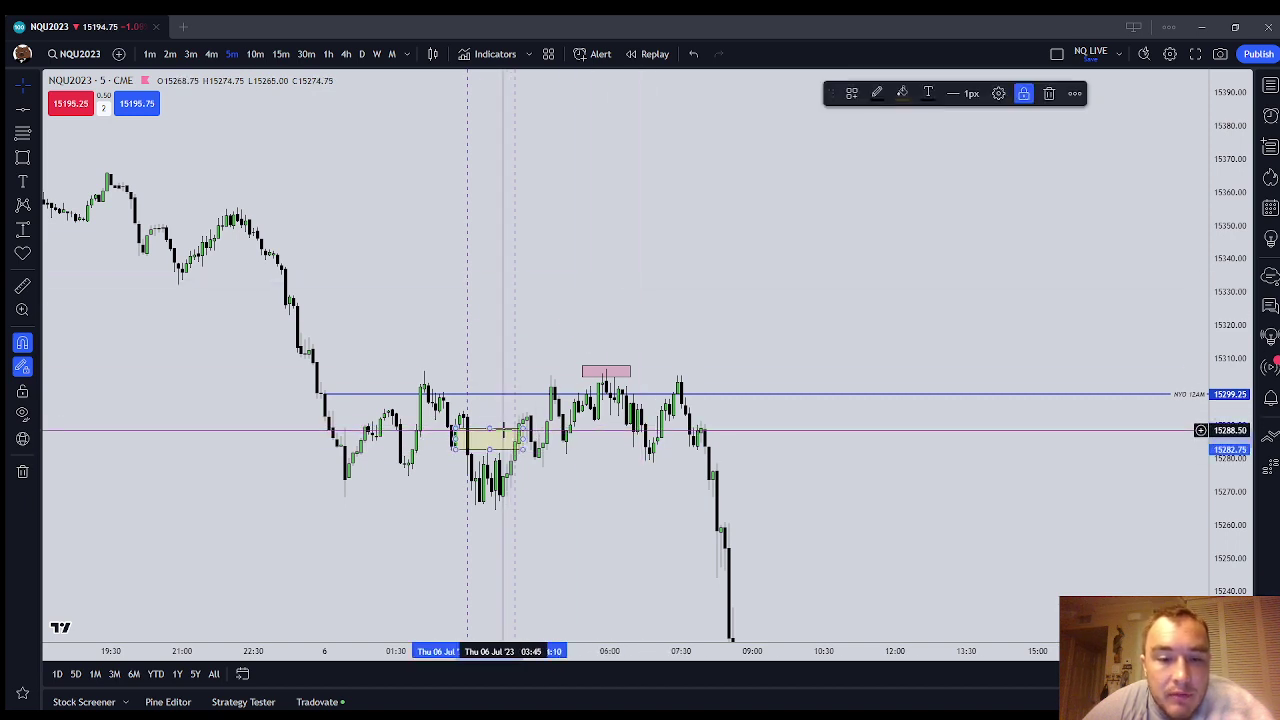
left_click_drag(503, 430, 549, 424)
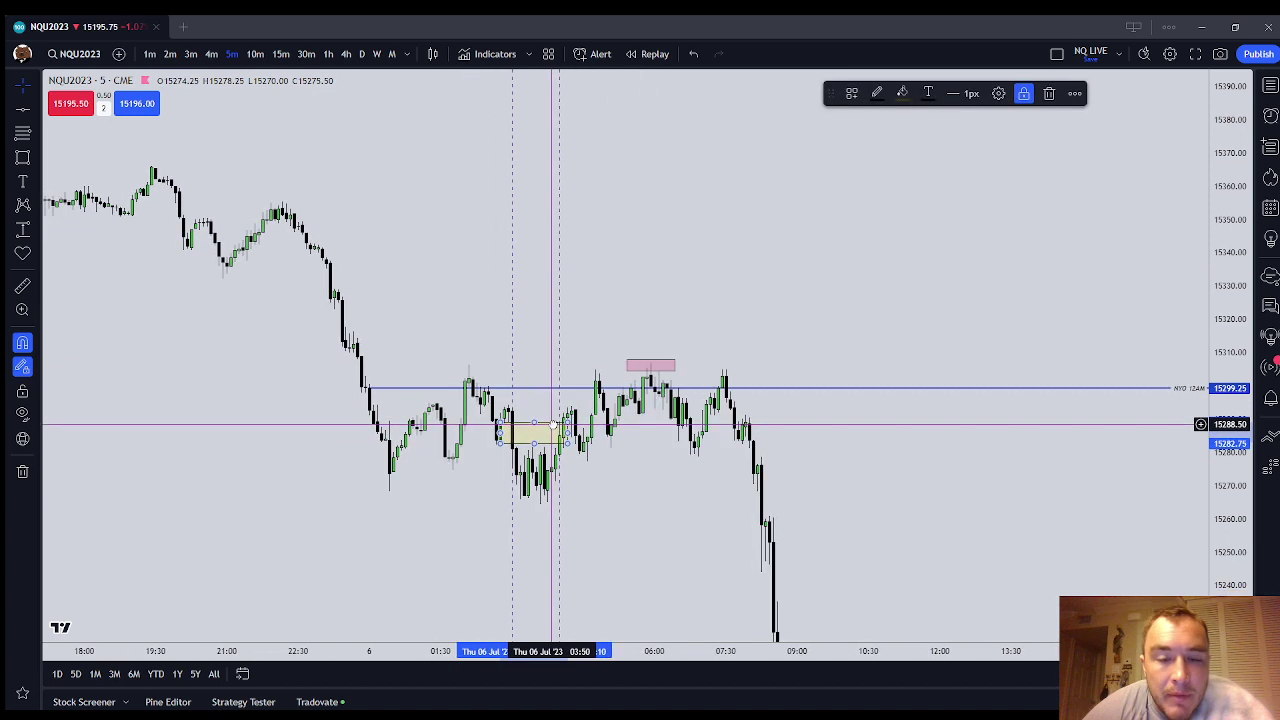
Step: Enlarge the pink rectangle to cover the 6 July consolidation from 04:05 to 08:20, between 15308.00 and 15278.75
left_click(651, 366)
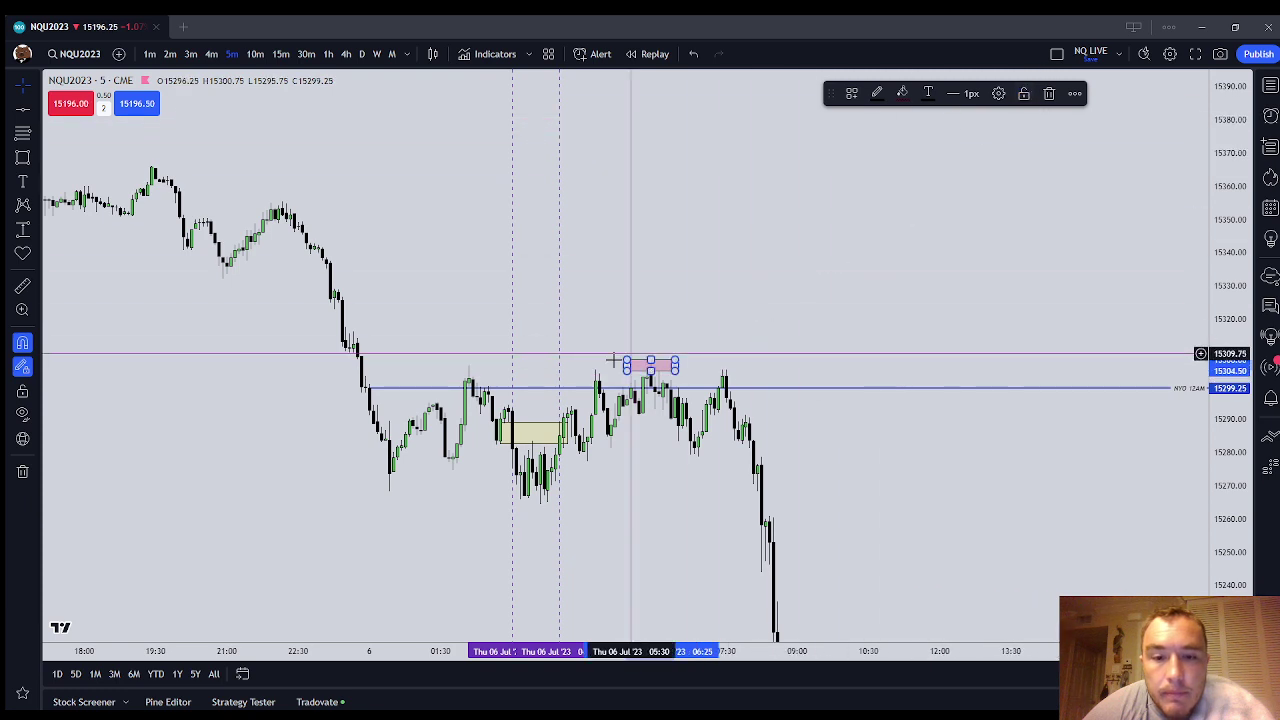
left_click_drag(627, 372, 591, 444)
left_click_drag(675, 402, 766, 405)
left_click_drag(678, 447, 678, 457)
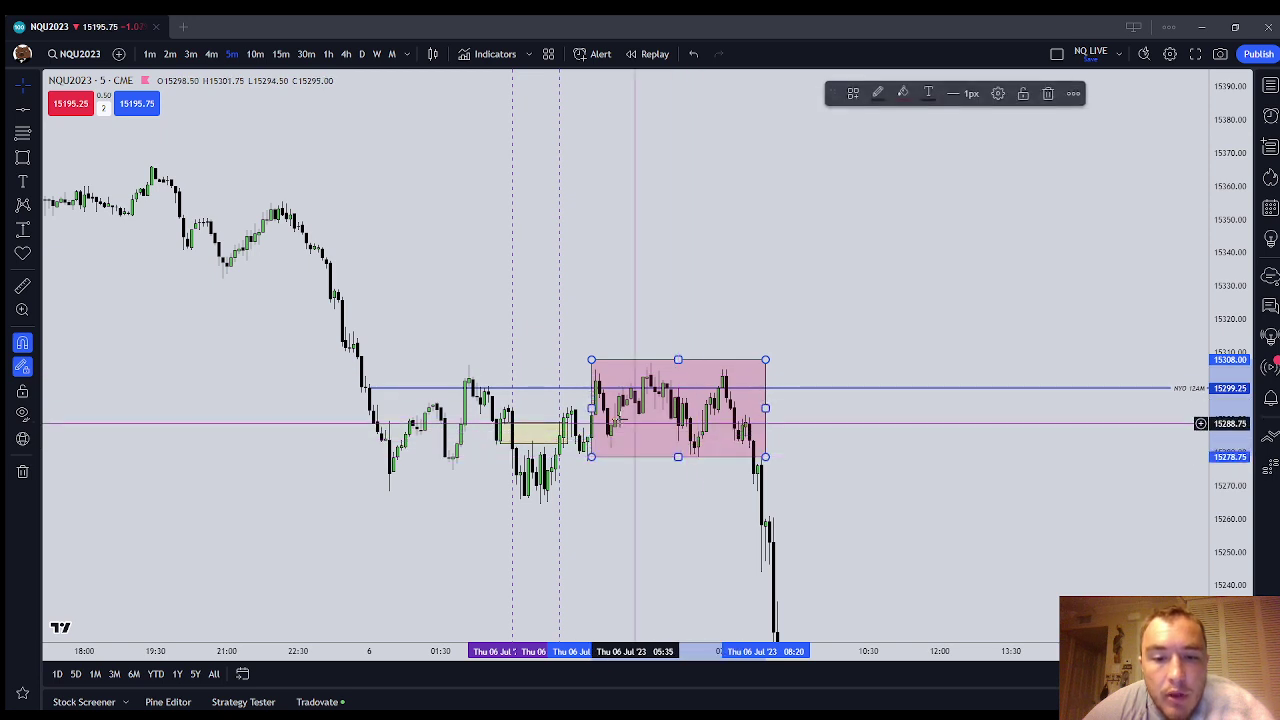
left_click_drag(592, 408, 563, 408)
right_click(541, 372)
Step: Delete the yellow rectangle between the two vertical lines on 6 July
left_click(519, 420)
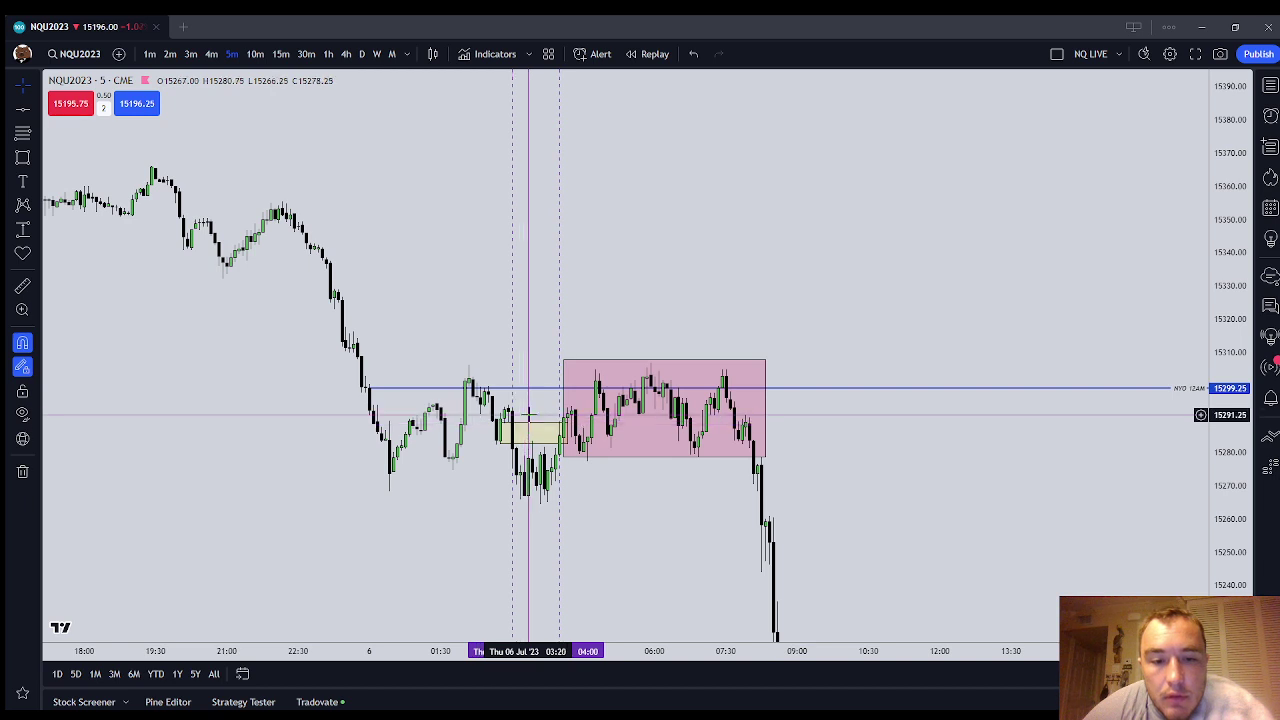
left_click(522, 425)
left_click(1048, 94)
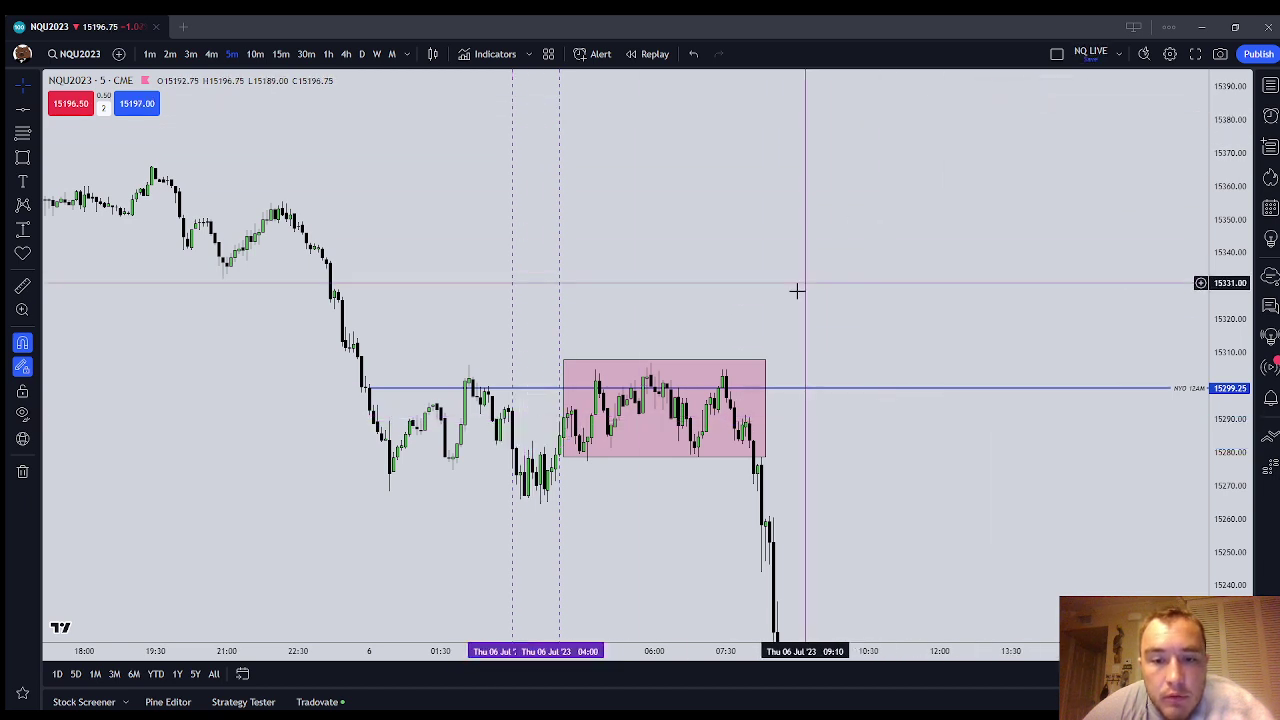
Step: Lower the pink rectangle's upper edge to 15307.00 and lock the rectangle
left_click_drag(666, 360, 651, 358)
left_click(1026, 94)
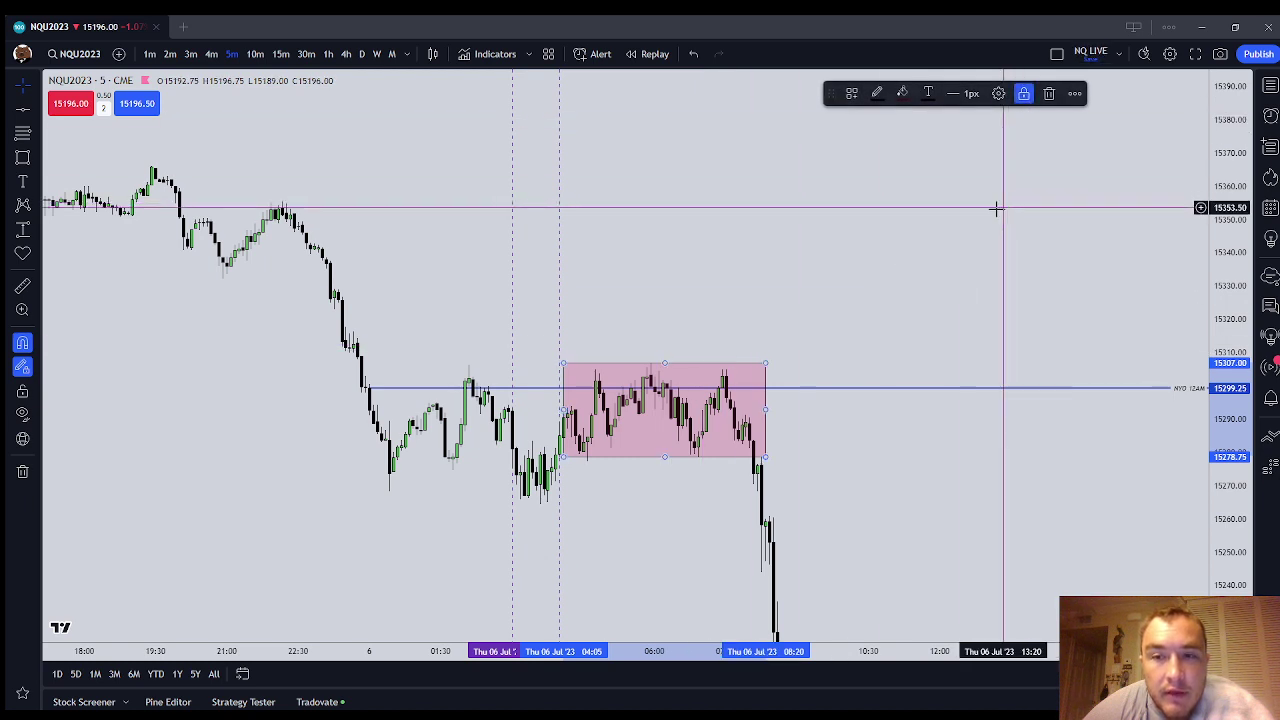
left_click(994, 209)
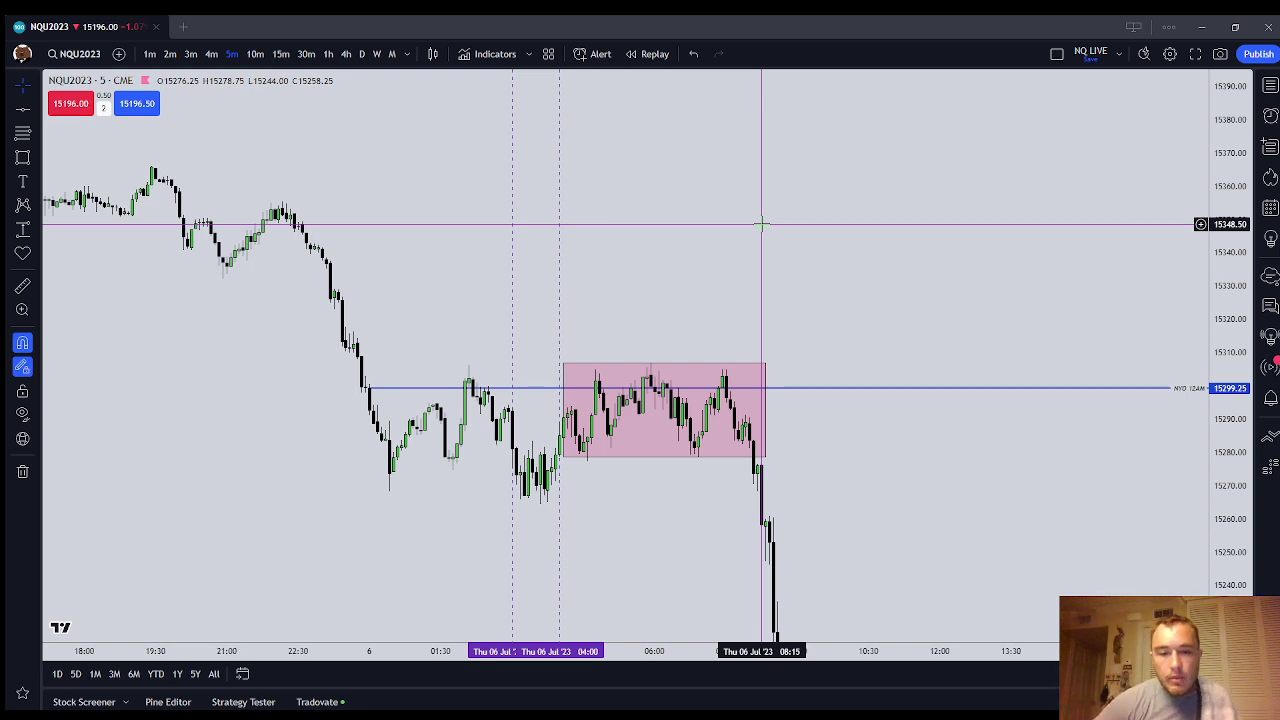
Step: Switch the chart to the 10-minute timeframe with the wider 5–6 July price action in view
scroll(823, 377, "down", 3)
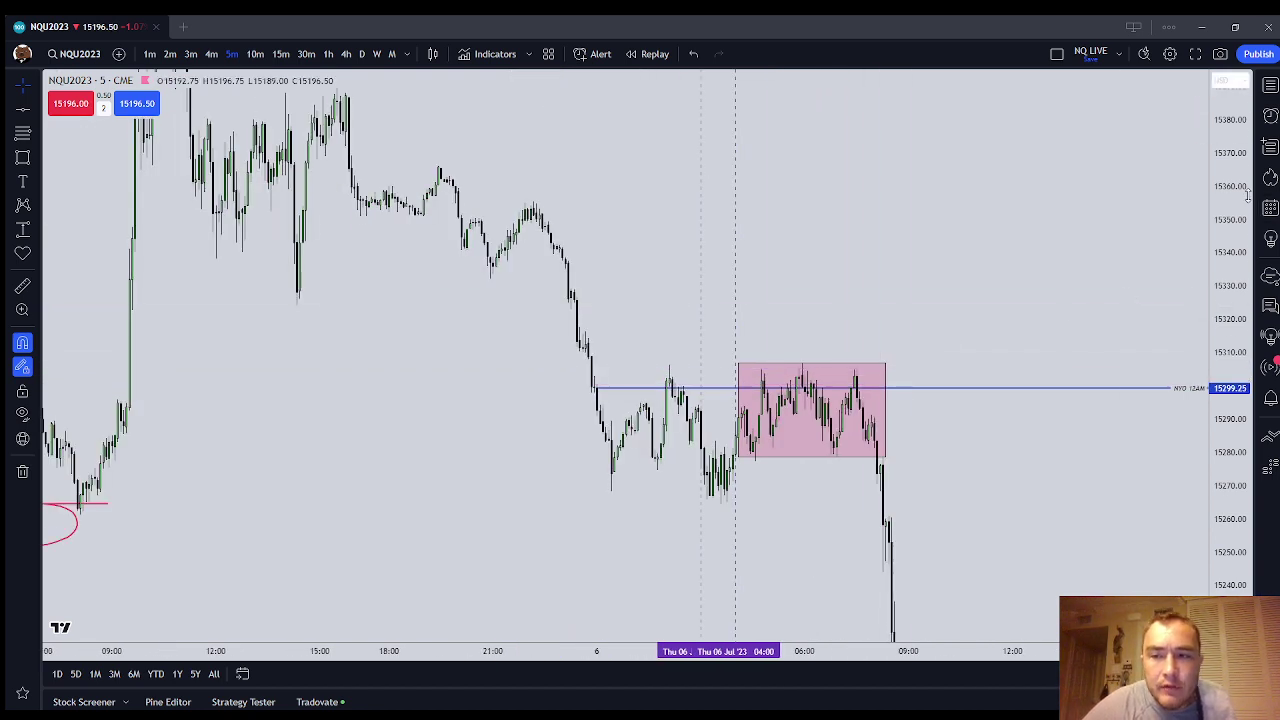
left_click_drag(1248, 195, 1246, 334)
left_click_drag(1011, 260, 936, 331)
left_click(255, 54)
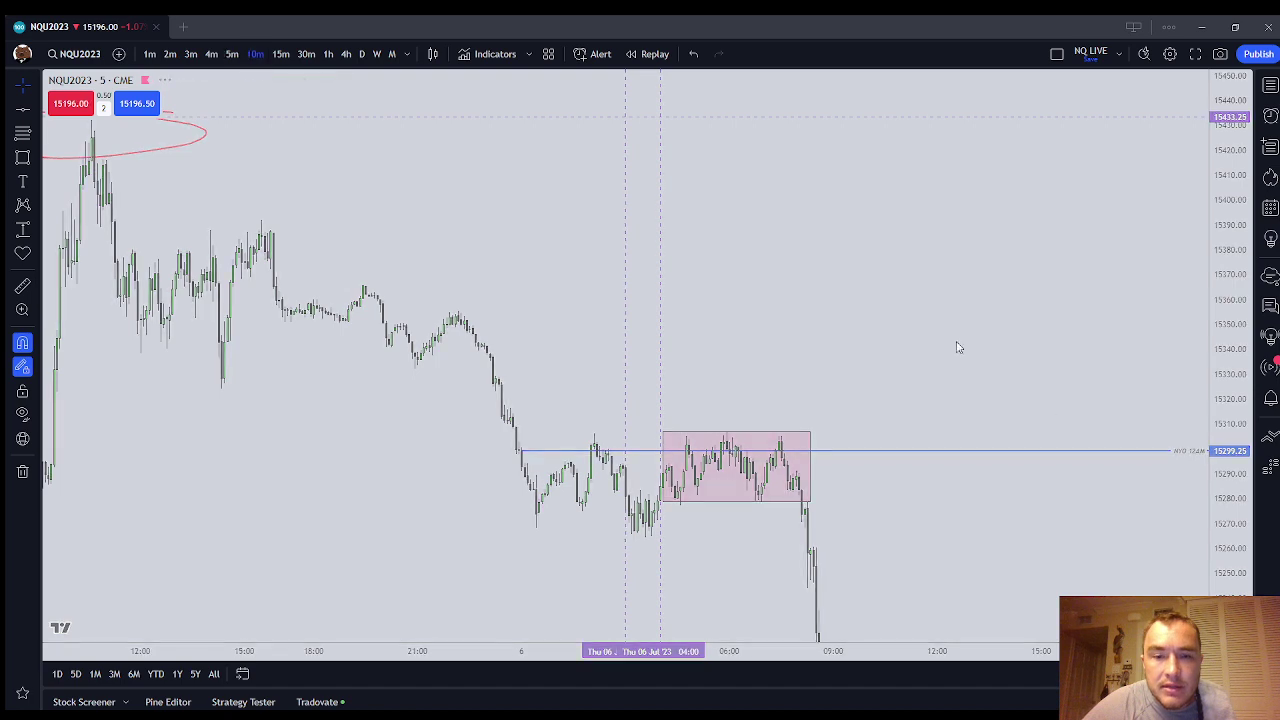
Step: Unlock the ICT models note and move it just after the 6 July sell-off, with its upper edge at 15428.25
left_click(859, 172)
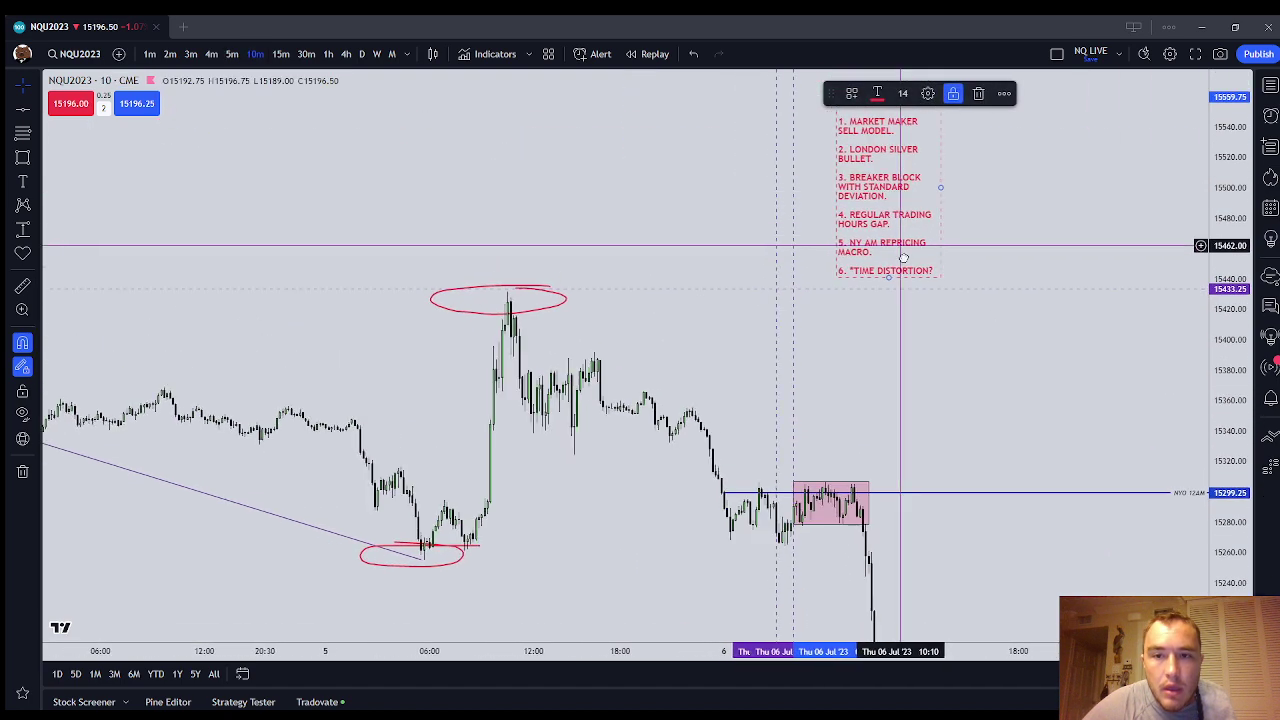
left_click_drag(907, 175, 994, 375)
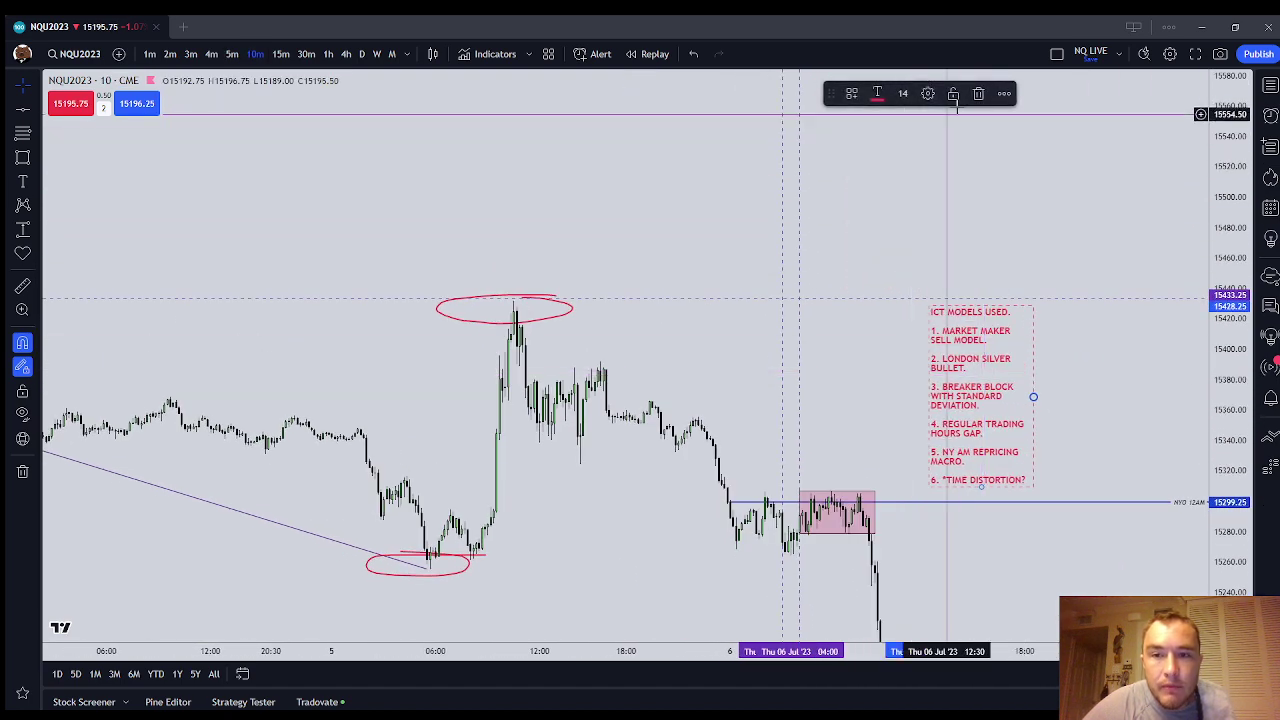
right_click(875, 402)
Step: Switch the 1-hour chart to regular trading hours only, with the −1 and −2 deviation levels in view
left_click(843, 506)
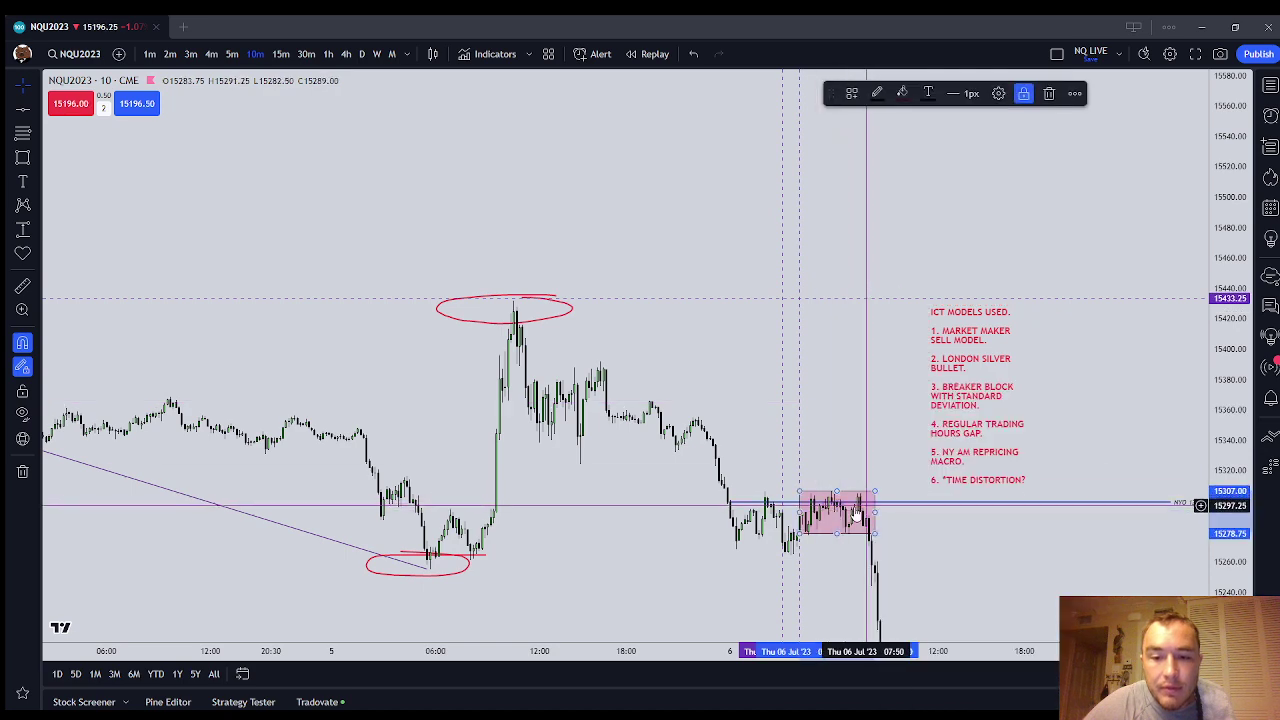
left_click_drag(858, 437, 806, 308)
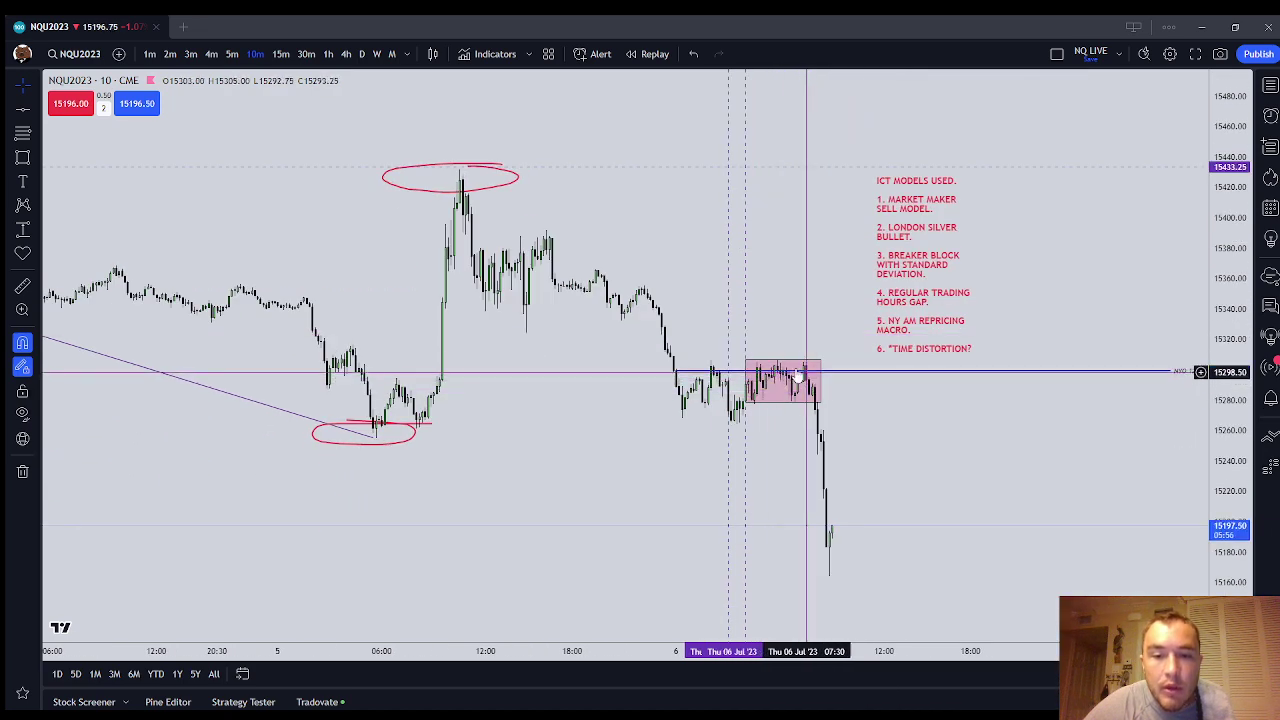
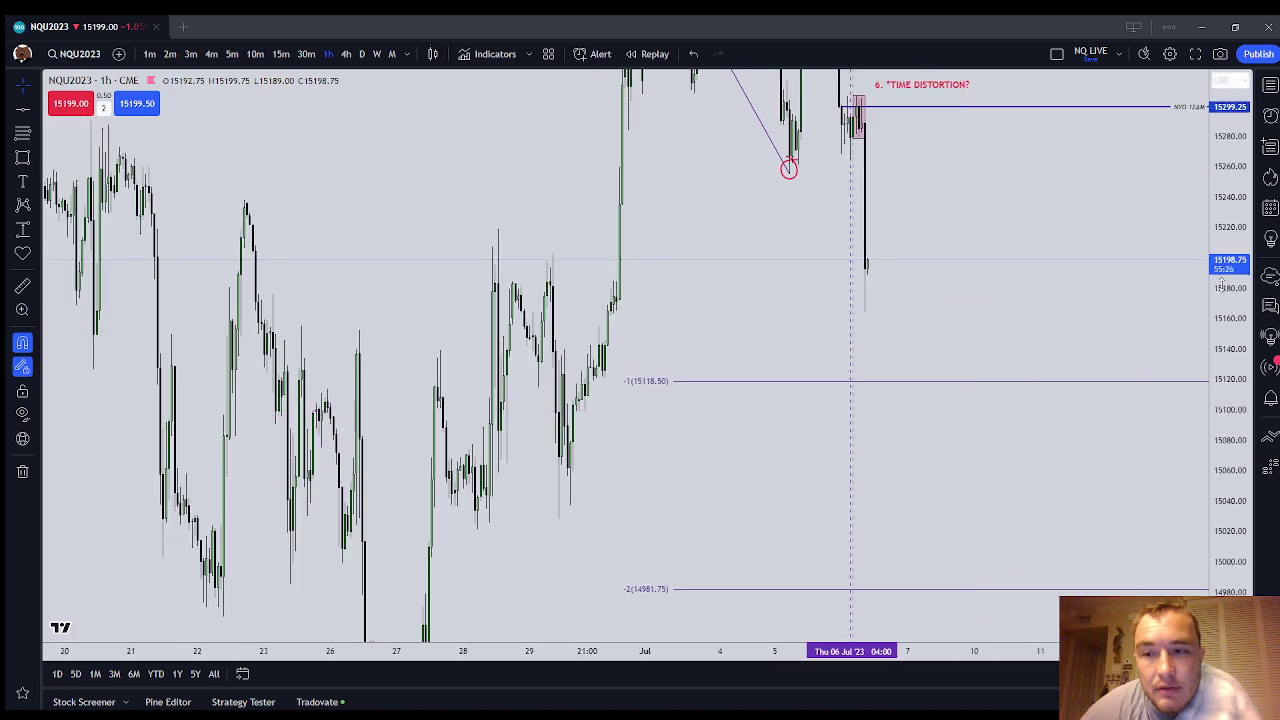
left_click_drag(1228, 400, 1222, 520)
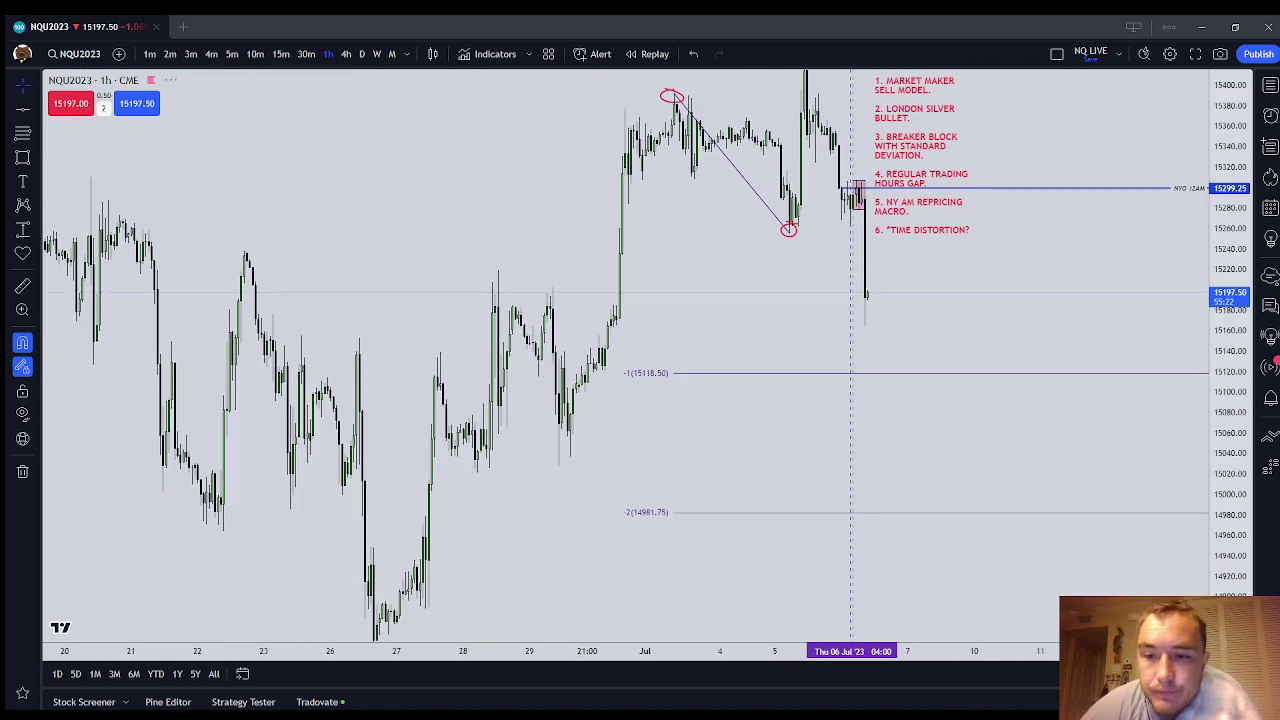
left_click(1215, 622)
scroll(1068, 499, "up", 2)
scroll(1068, 499, "up", 3)
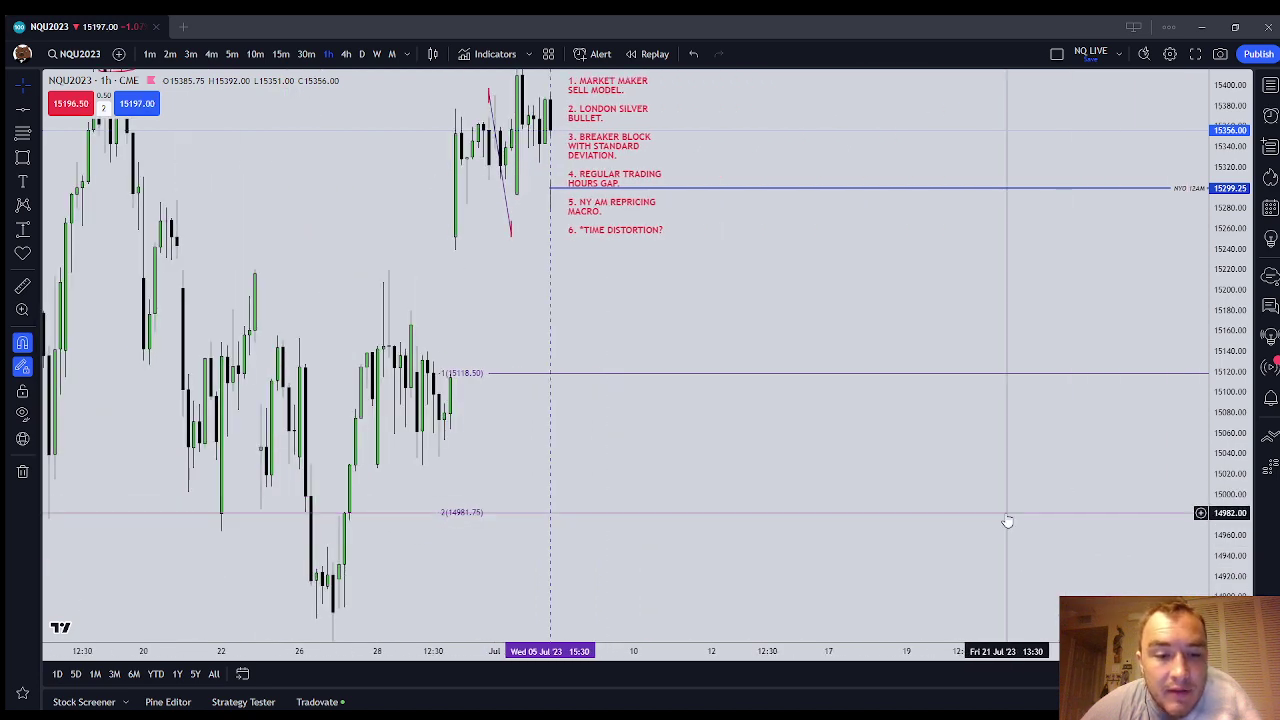
Step: Turn off magnet snapping and circle the lower edge of the late-June gap at the −1 level (15118.50) with the Brush
left_click_drag(187, 297, 334, 234)
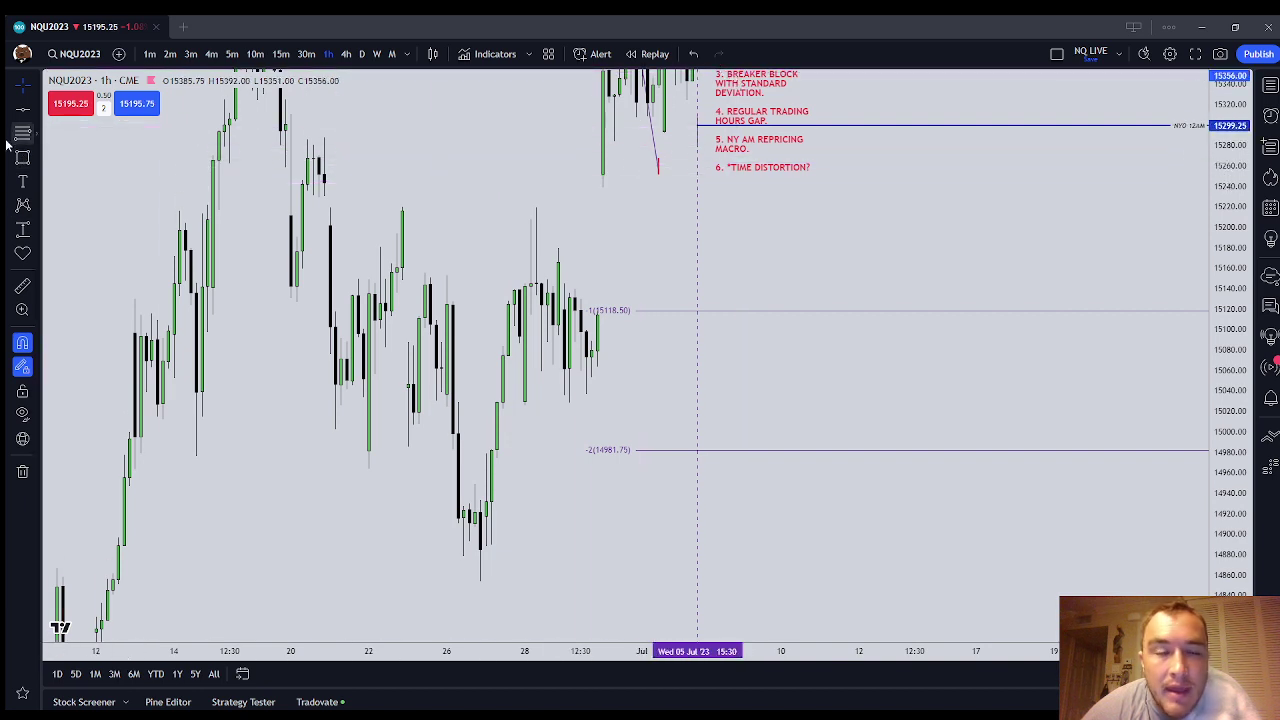
left_click(37, 110)
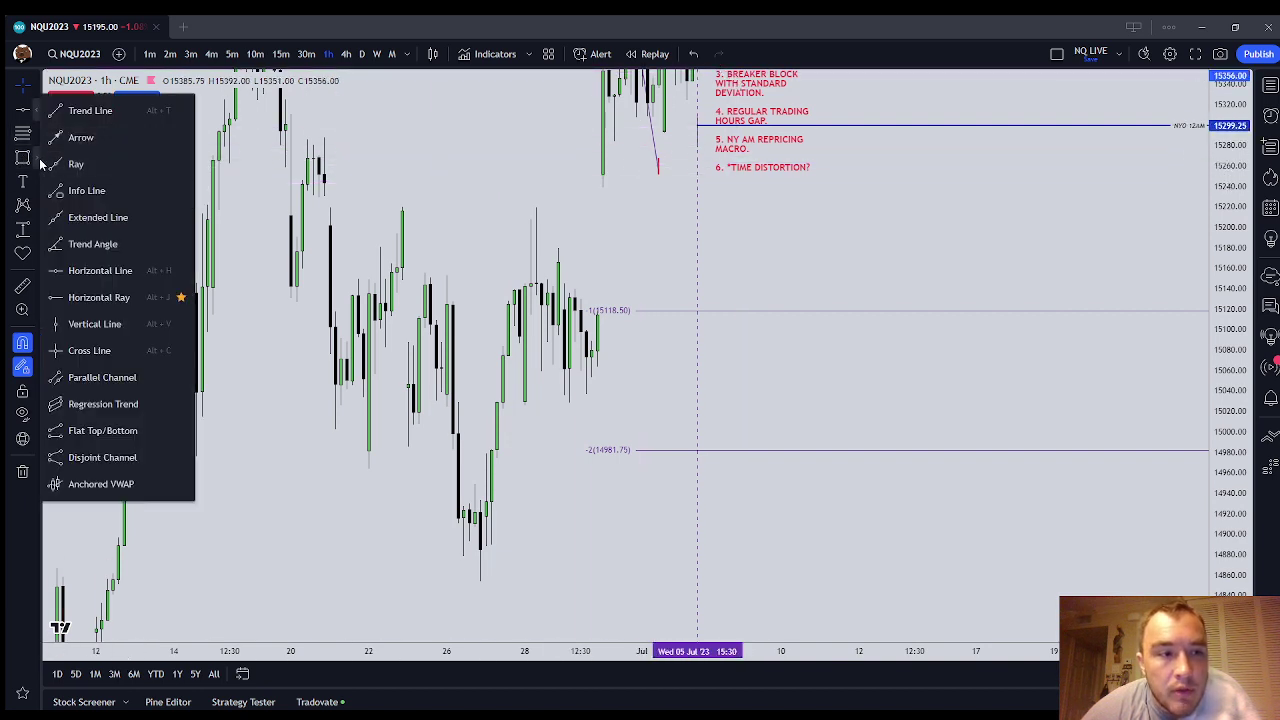
left_click(38, 159)
left_click(66, 160)
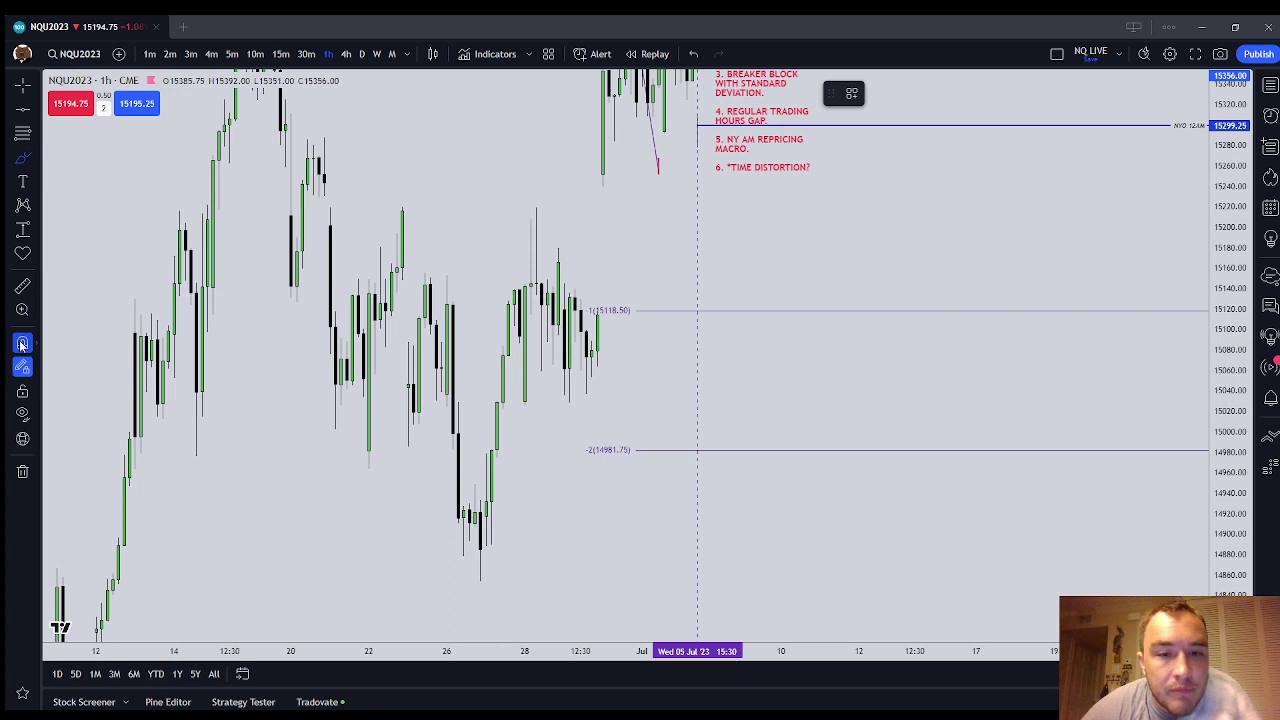
mouse_move(621, 303)
left_mouse_down()
mouse_move(579, 313)
mouse_move(613, 300)
left_mouse_up()
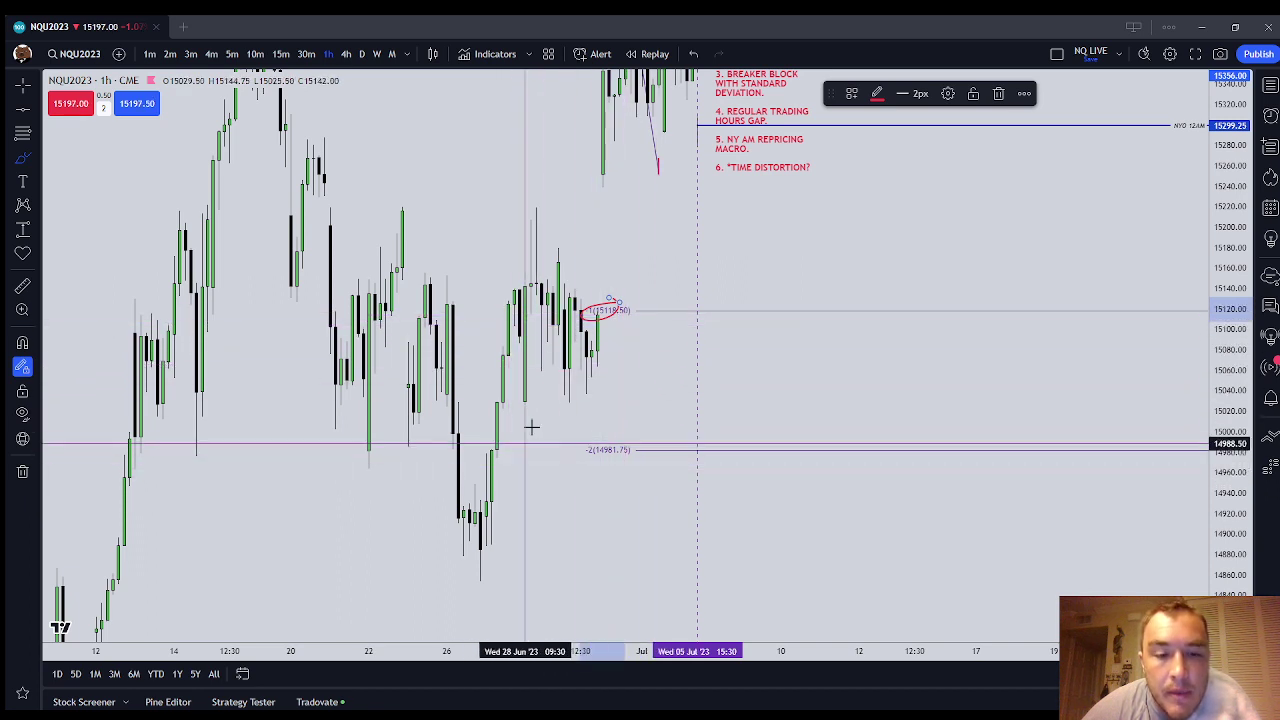
Step: Circle the 27 June candles just above the −2 level (14981.75) with the Brush and delete that circle again
mouse_move(508, 410)
left_mouse_down()
mouse_move(466, 430)
mouse_move(484, 451)
mouse_move(520, 429)
mouse_move(506, 411)
left_mouse_up()
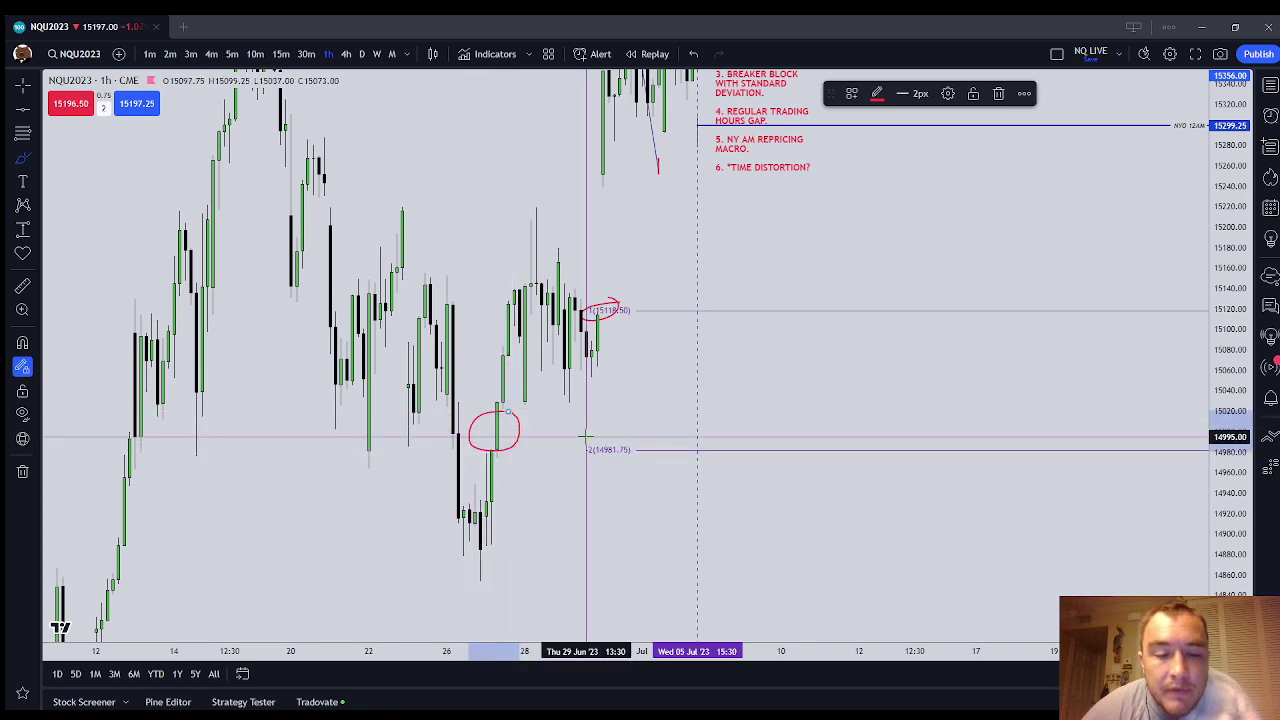
key("Escape")
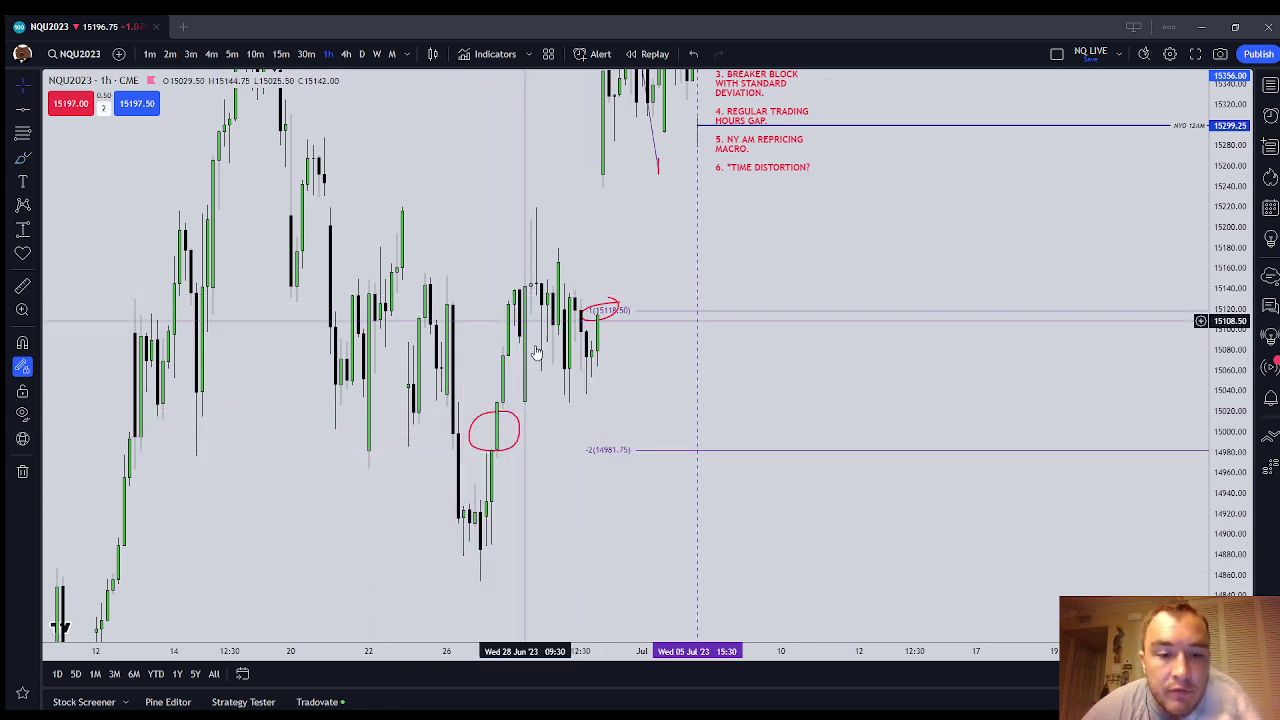
left_click_drag(606, 346, 605, 436)
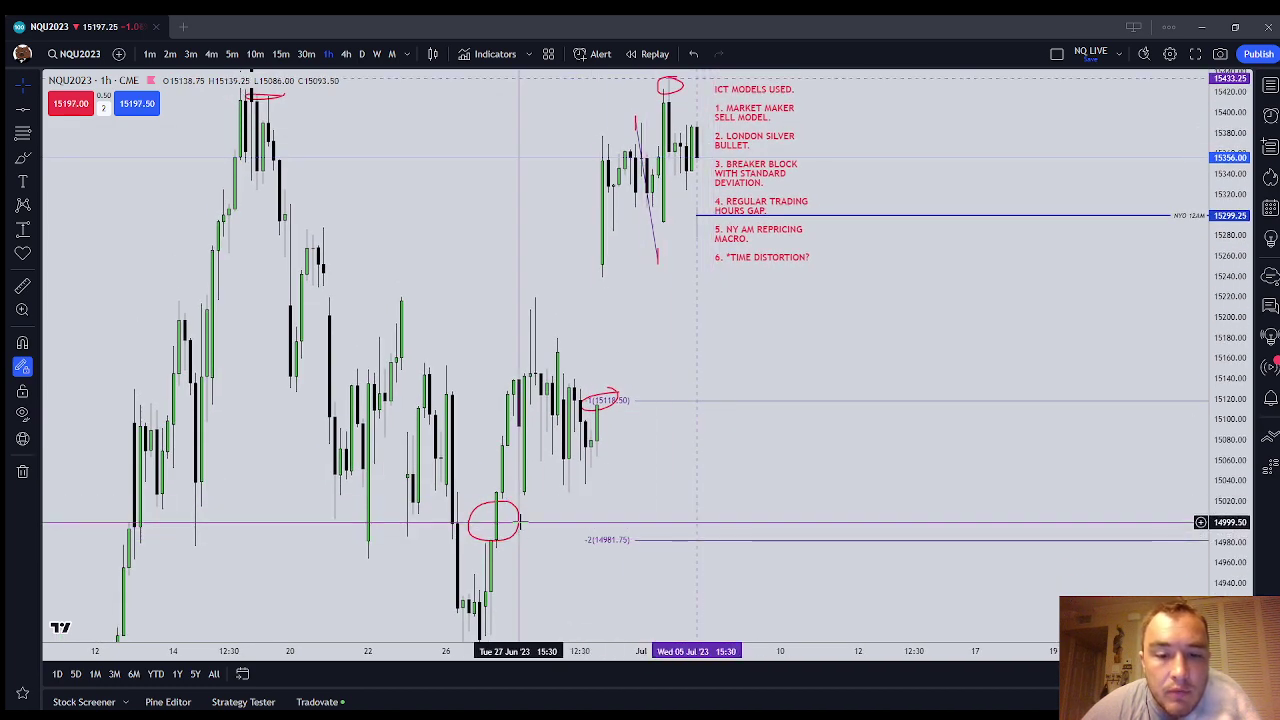
left_click_drag(516, 508, 522, 506)
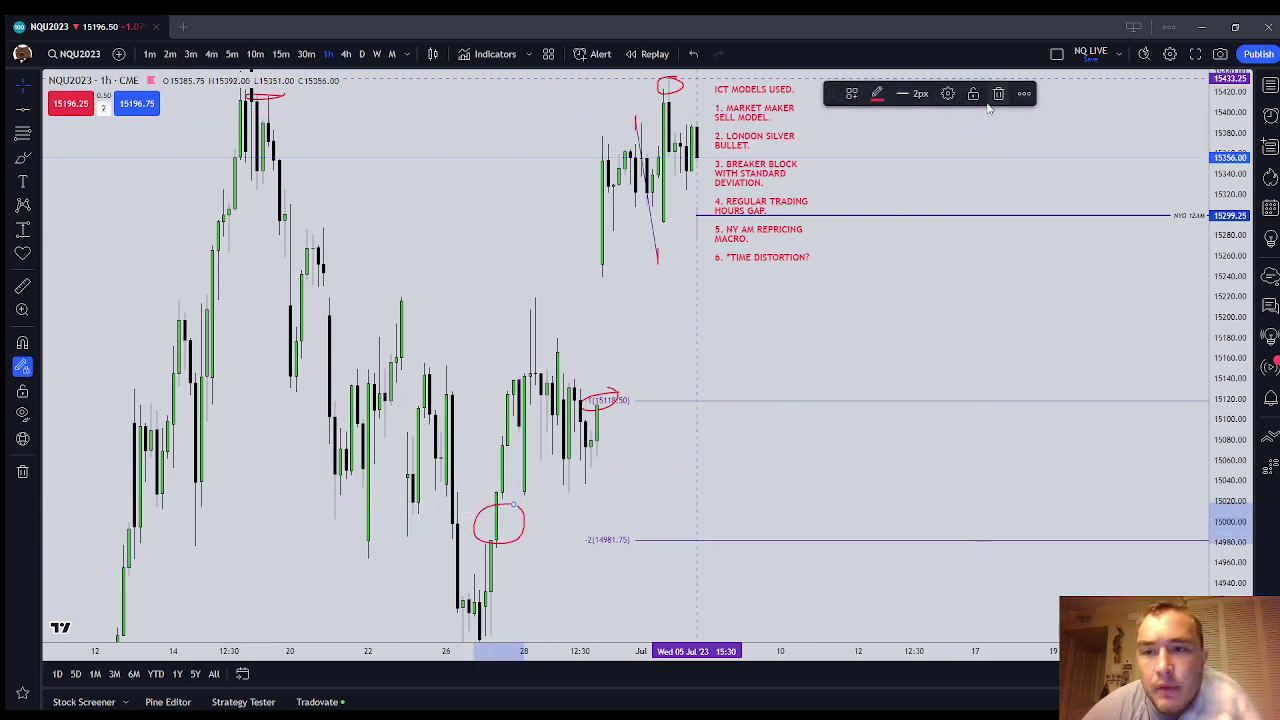
left_click(998, 93)
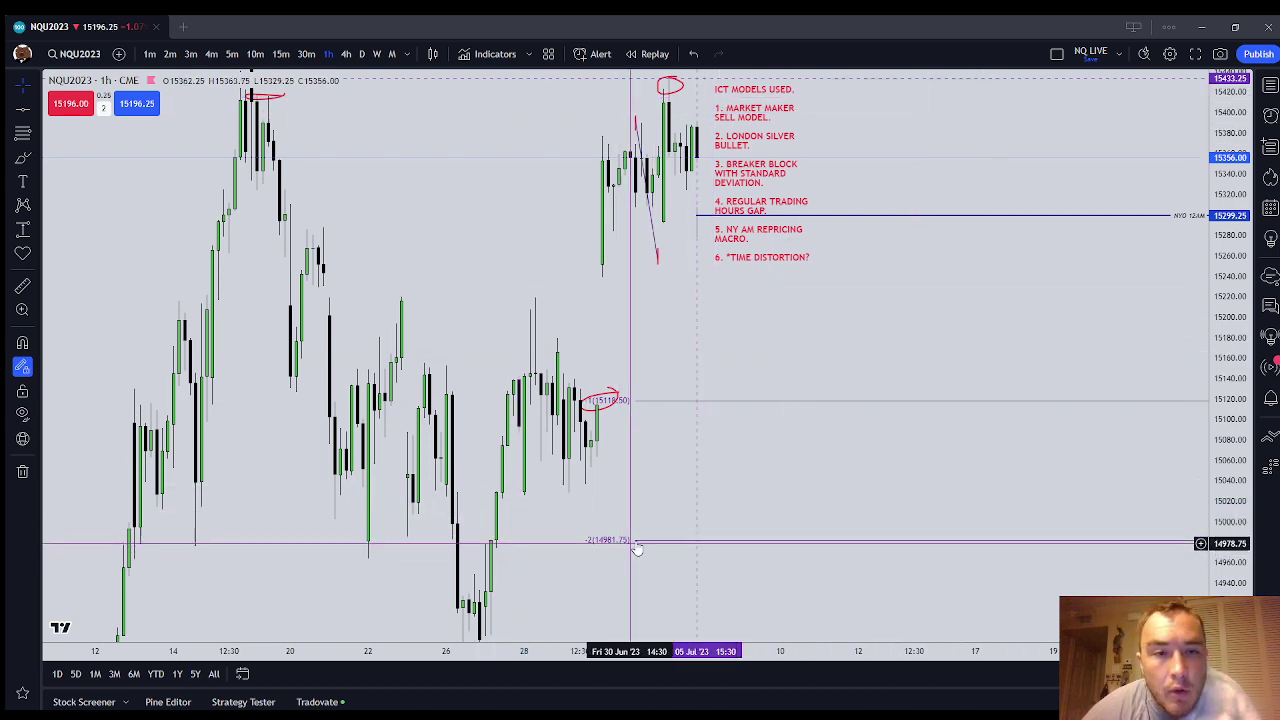
Step: Examine the circled gap edge, the −1 and −2 deviation levels and the ICT models note on the regular-hours chart
left_click_drag(768, 479, 848, 456)
scroll(704, 401, "up", 3)
left_click_drag(709, 372, 809, 430)
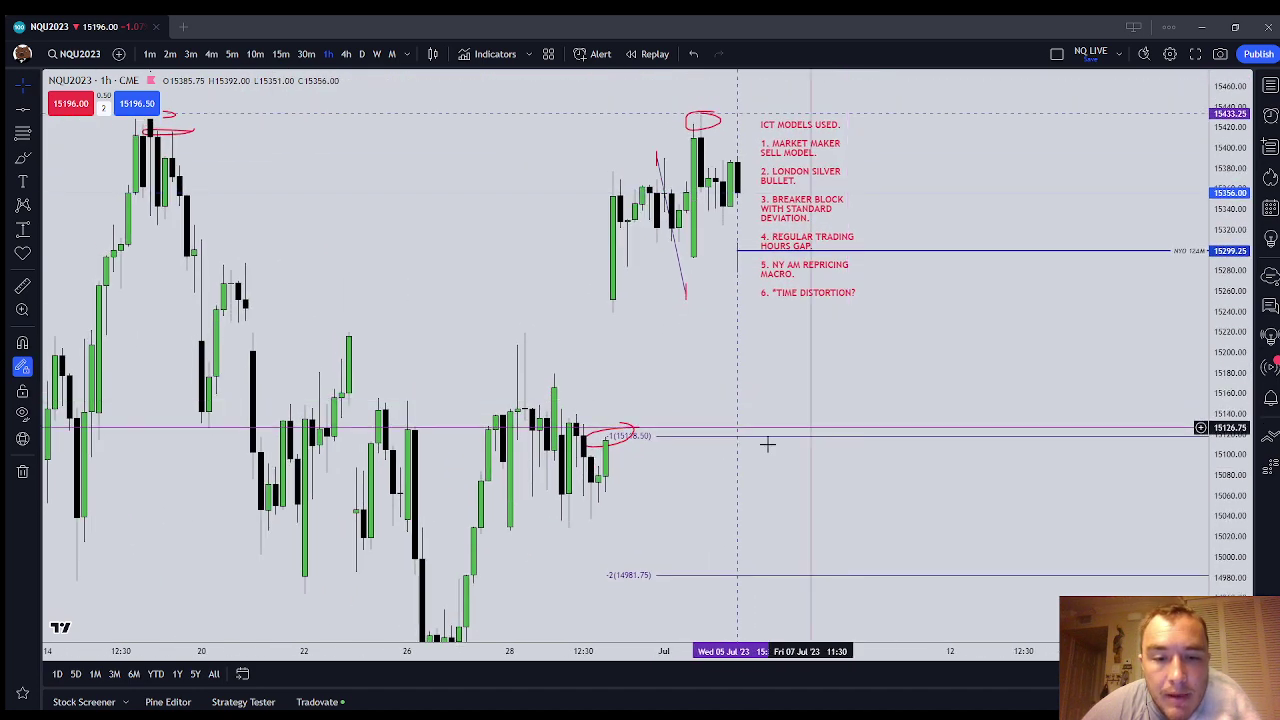
left_click(623, 441)
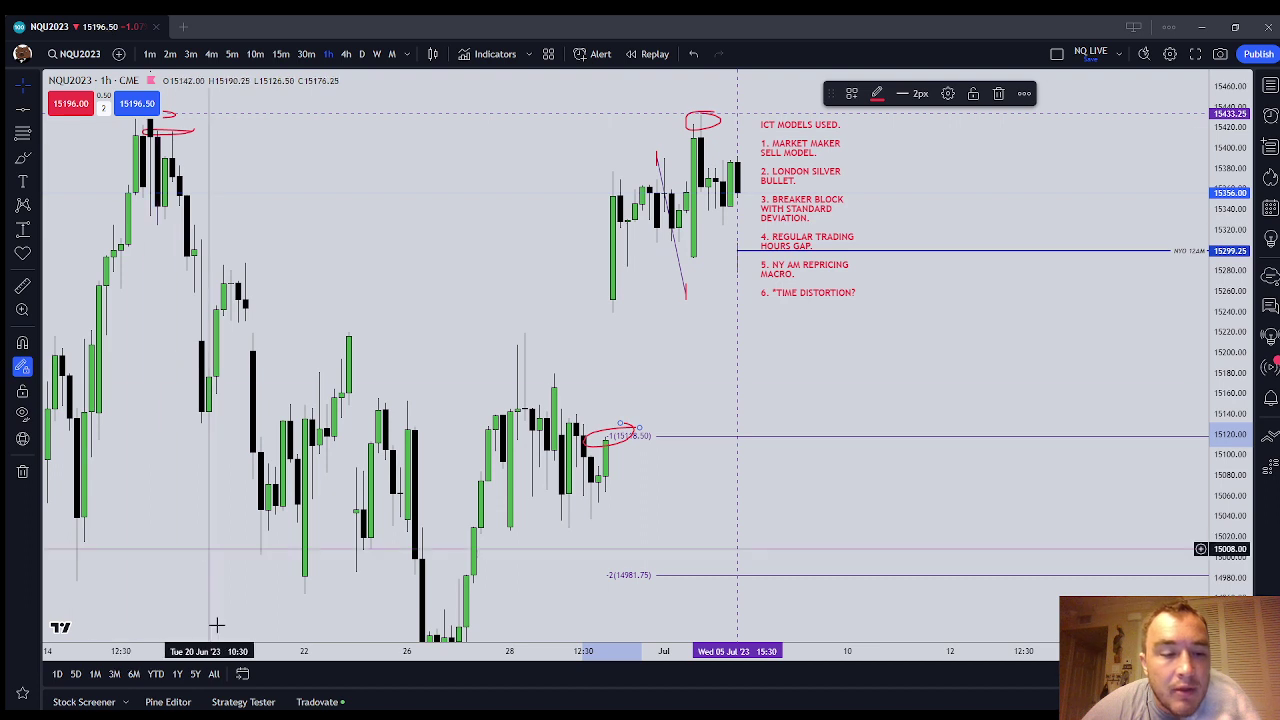
left_click(637, 500)
left_click(628, 441)
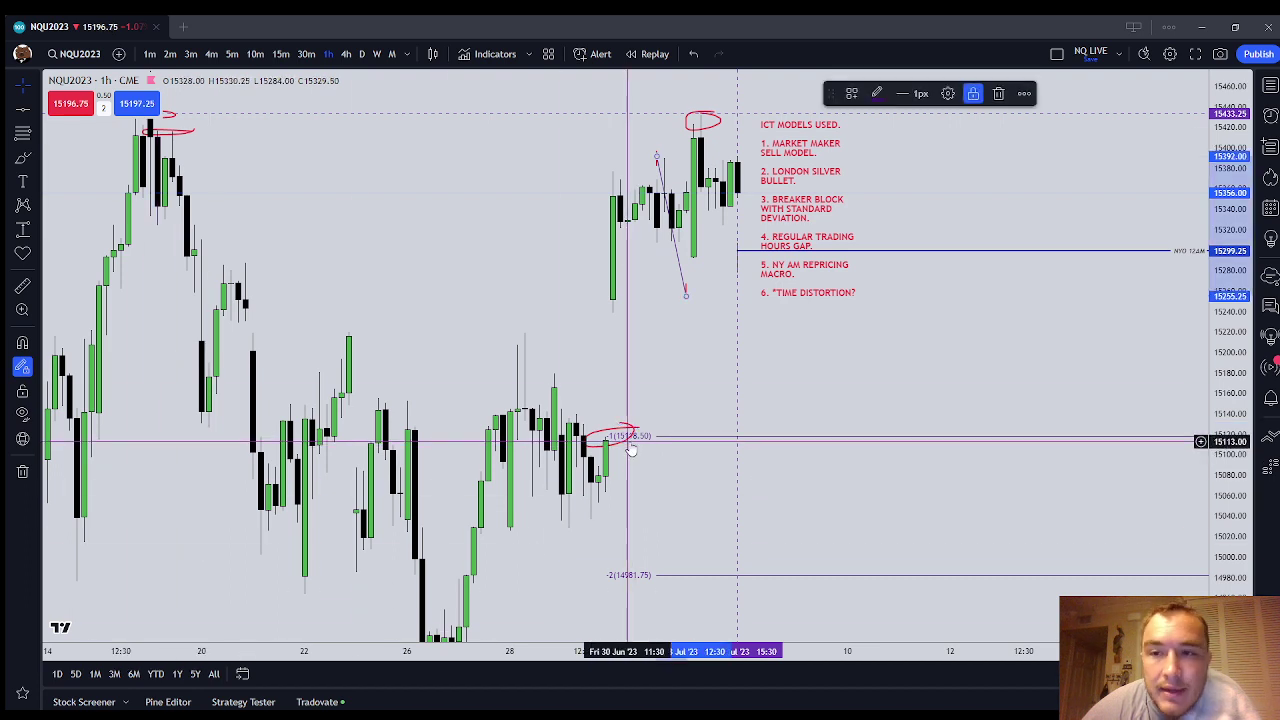
left_click(974, 95)
left_click(830, 334)
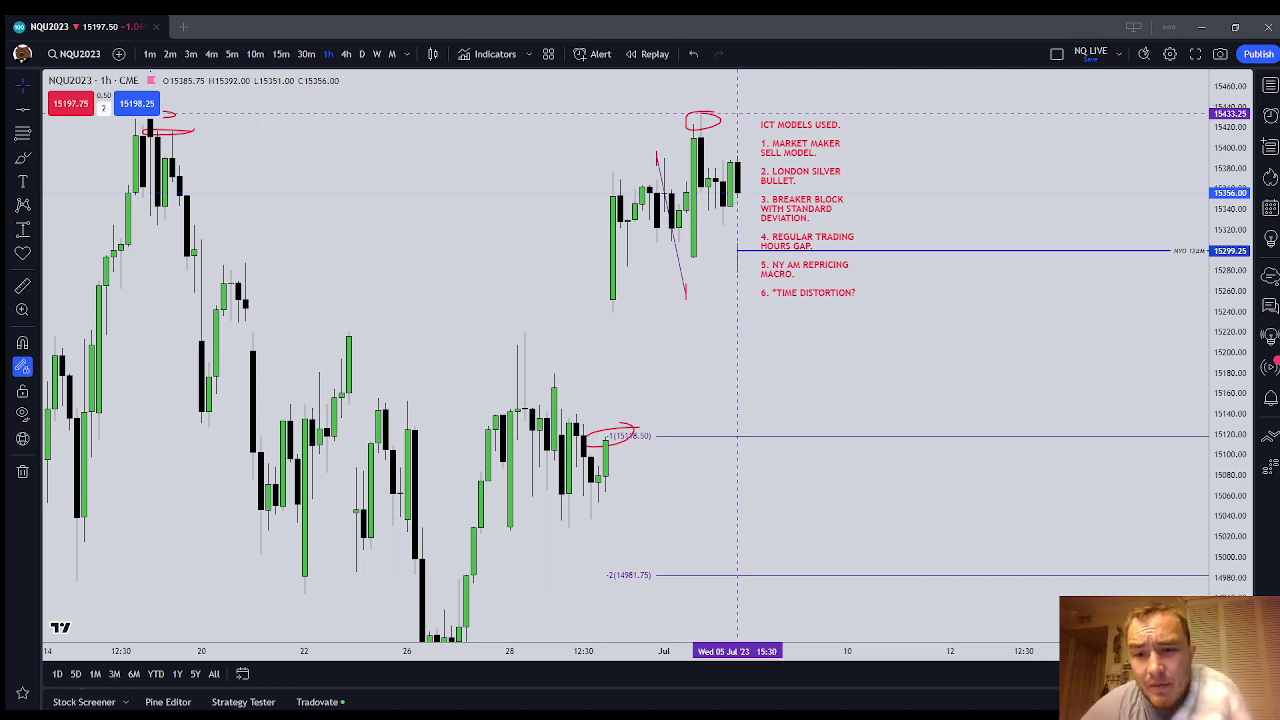
left_click(782, 265)
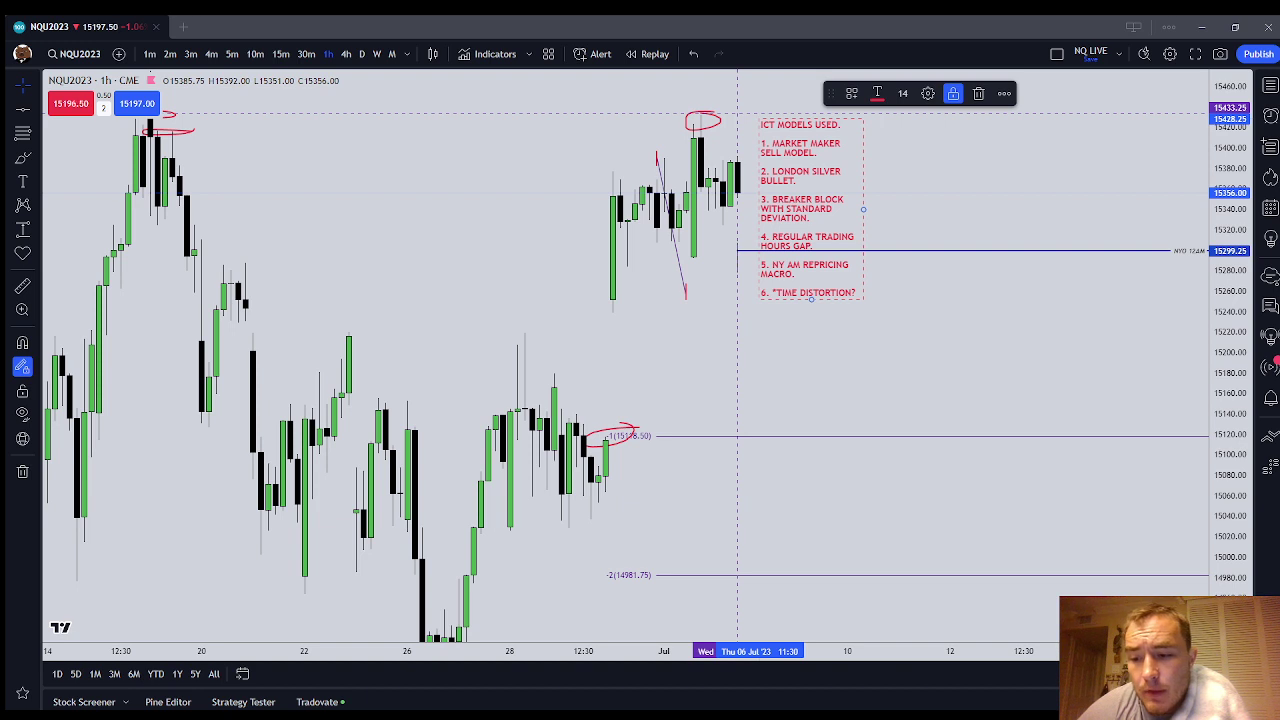
scroll(1109, 357, "up", 2)
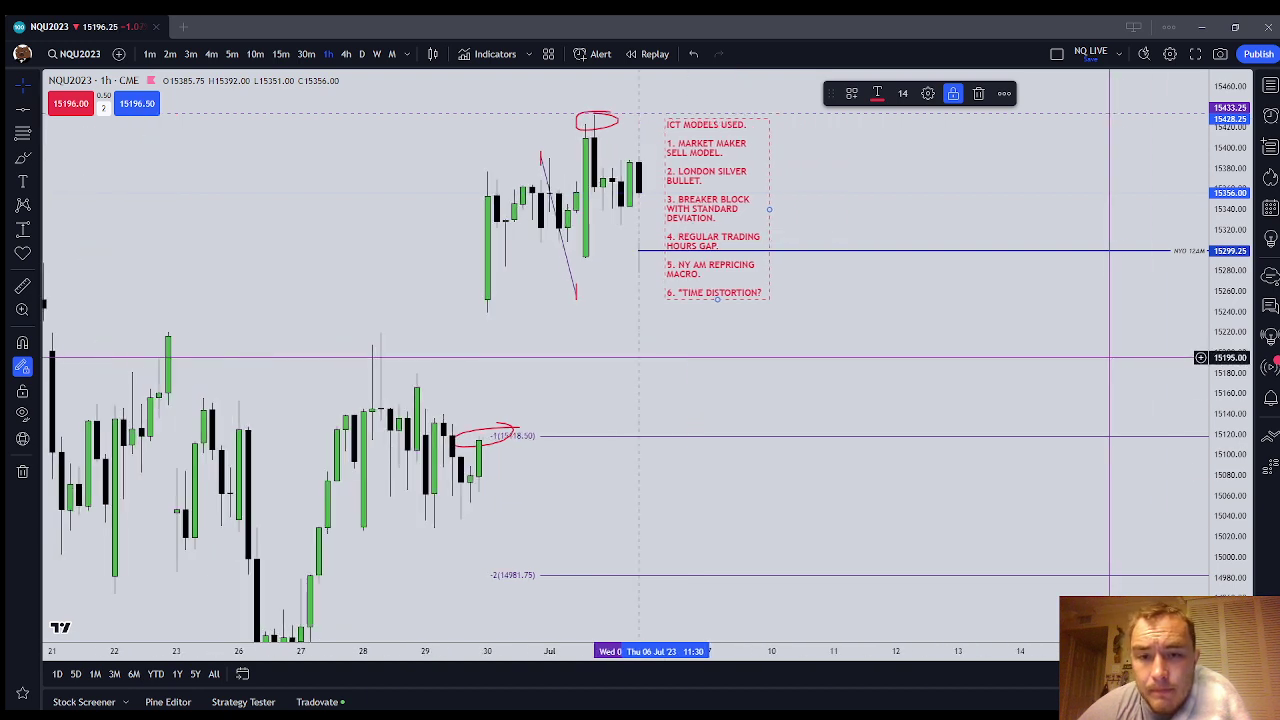